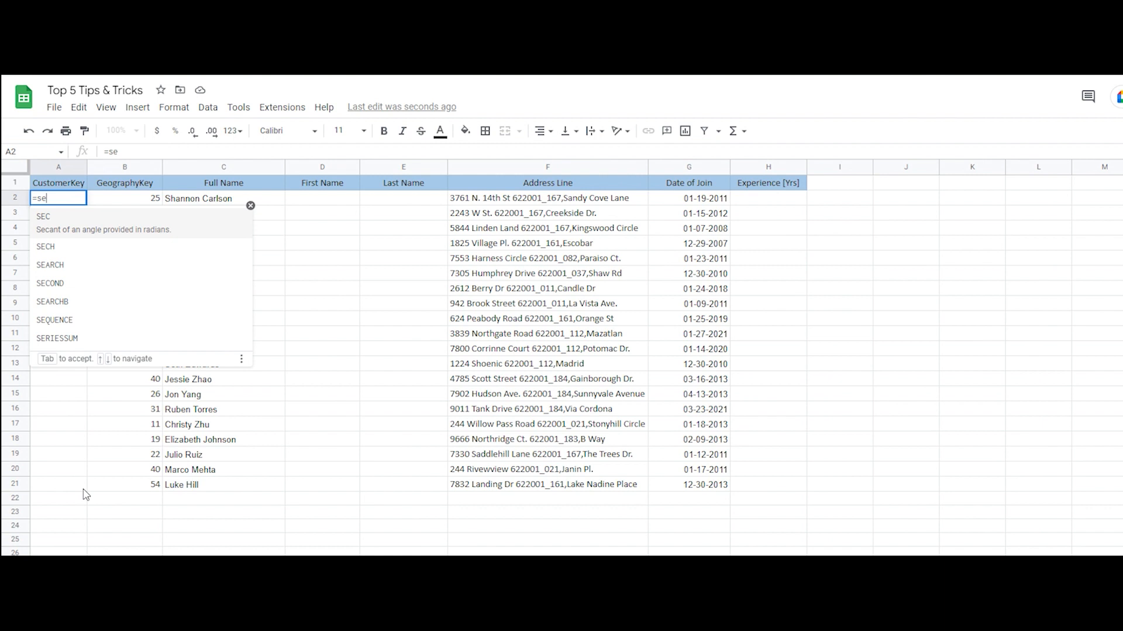
# Enter =SEQUENCE(20,1,1) in cell A2 to number the customers in the CustomerKey column
pyautogui.write('qu')
pyautogui.press('Tab')
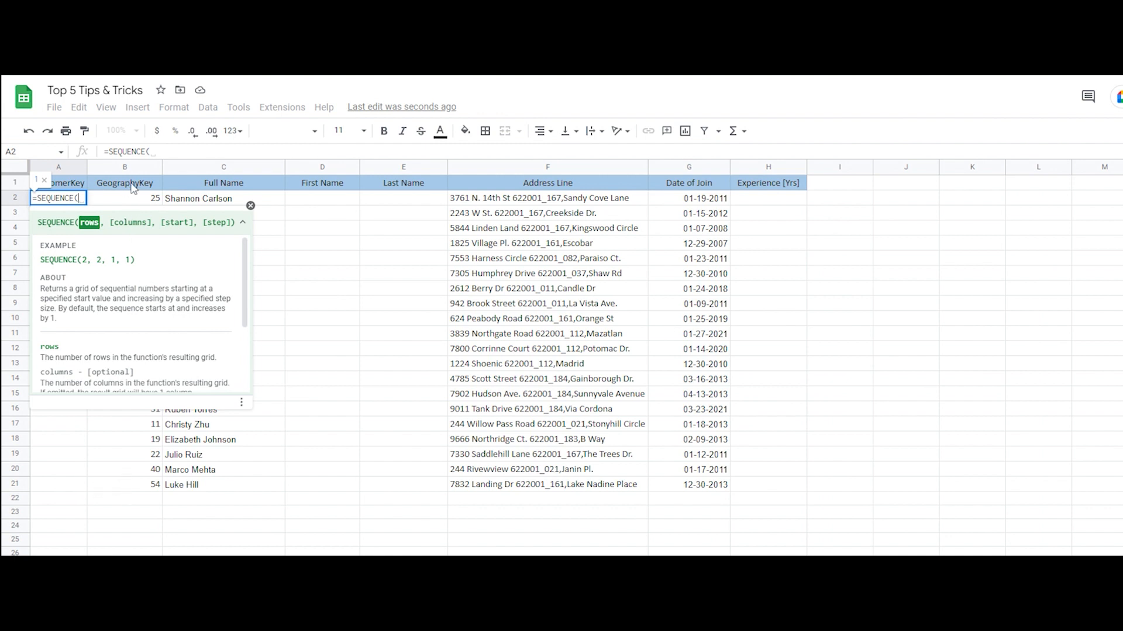
pyautogui.write('2')
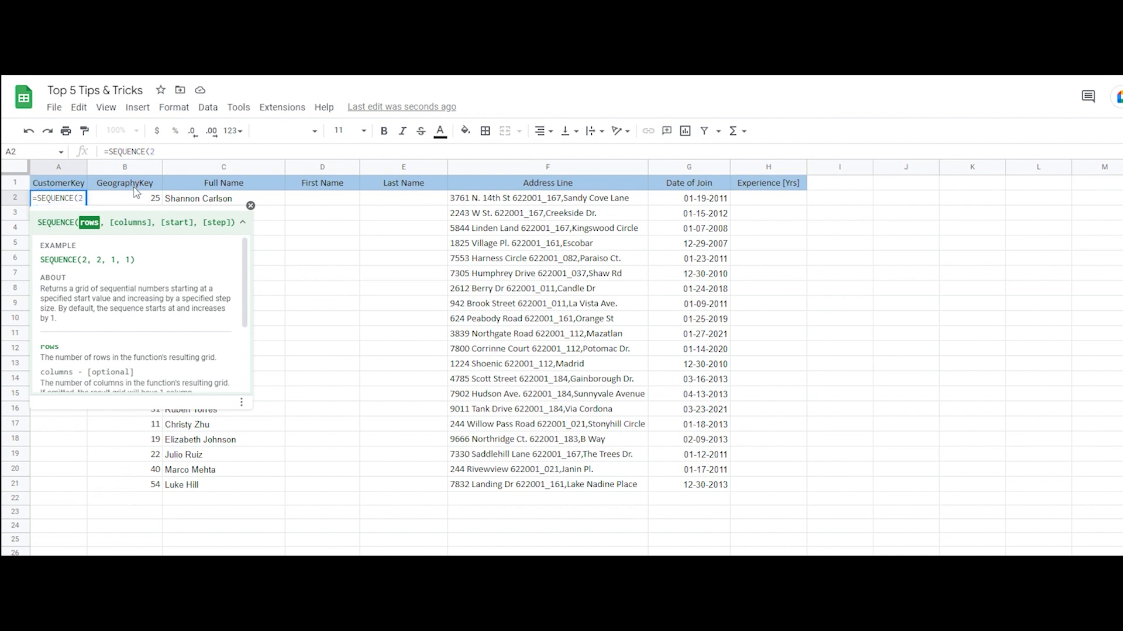
pyautogui.write('0,1')
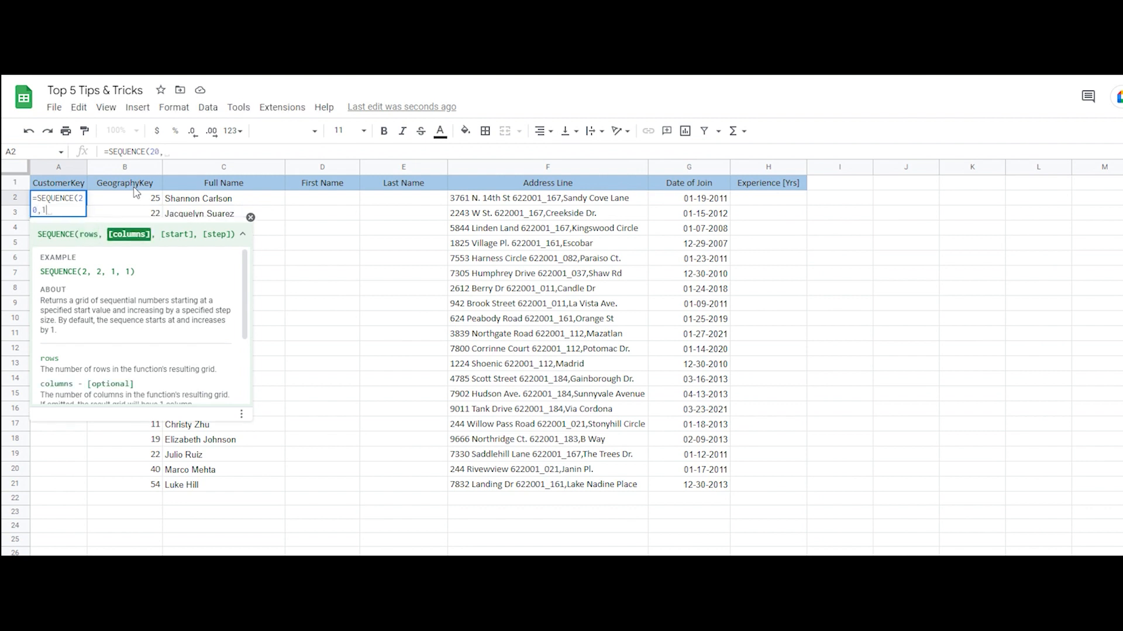
pyautogui.write(',')
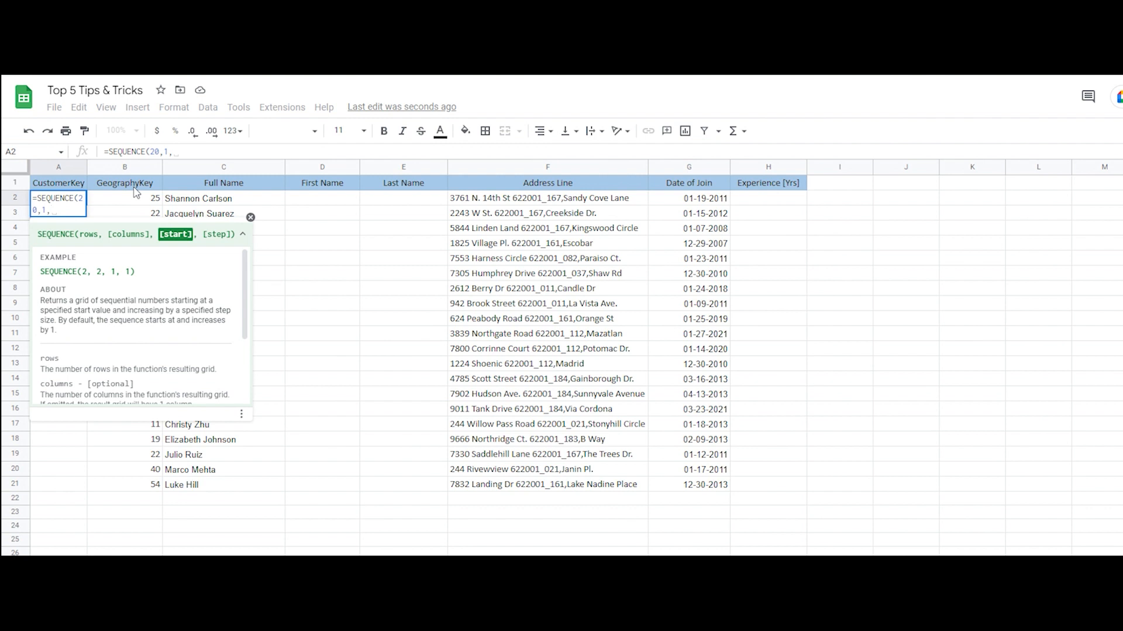
pyautogui.write('1)')
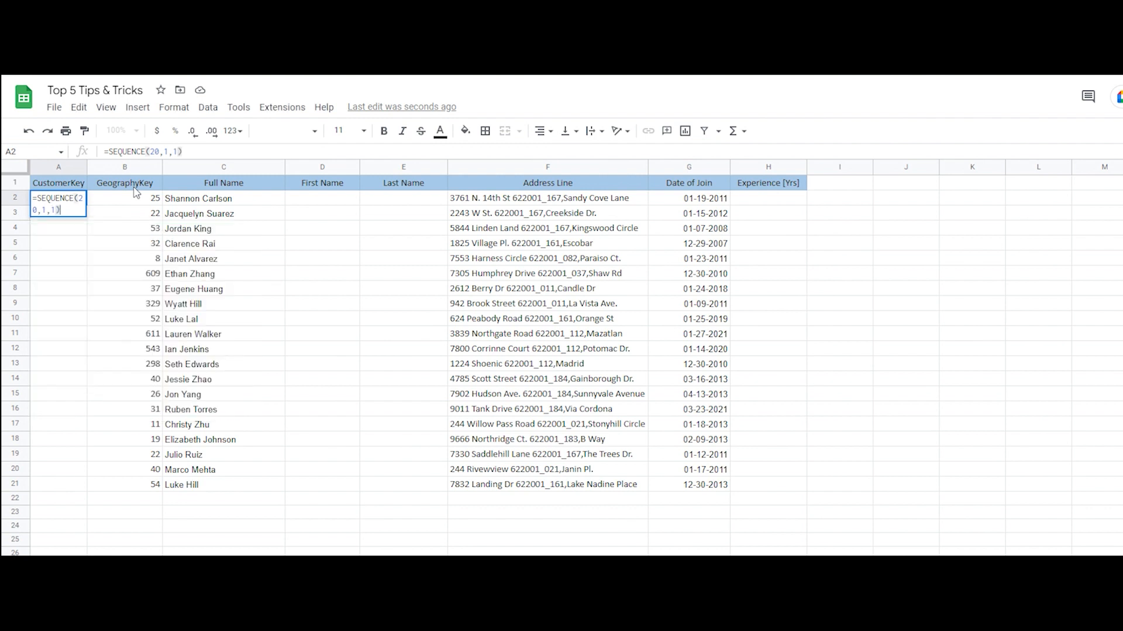
pyautogui.press('Return')
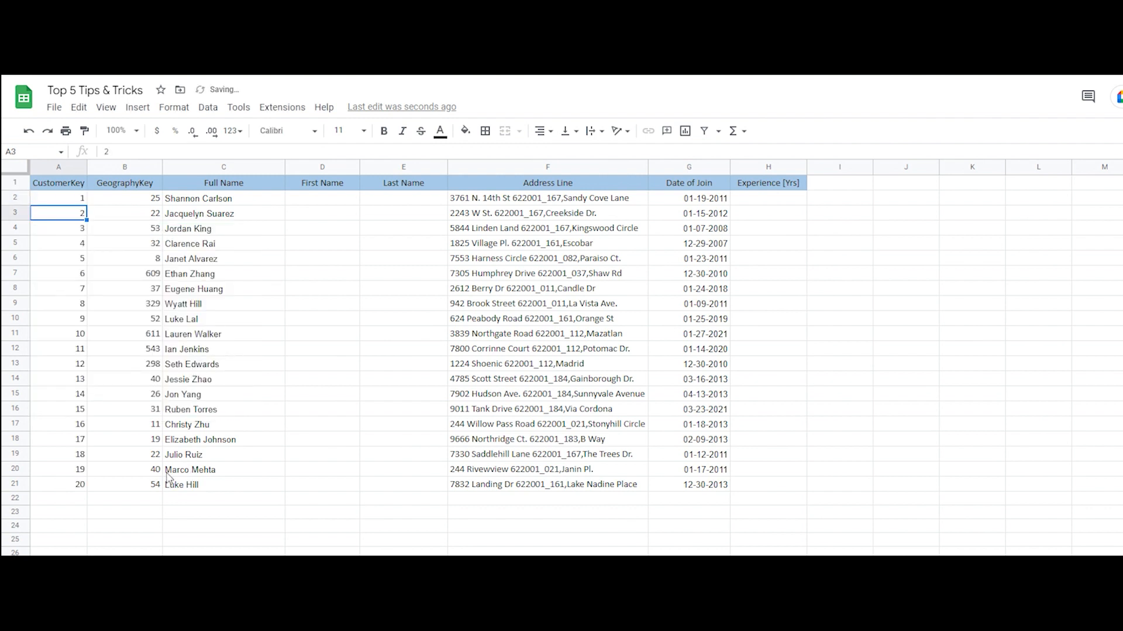
# Add a test GeographyKey of 56 in cell B22 and check the CustomerKey cell beside it
pyautogui.click(148, 501)
pyautogui.write('56')
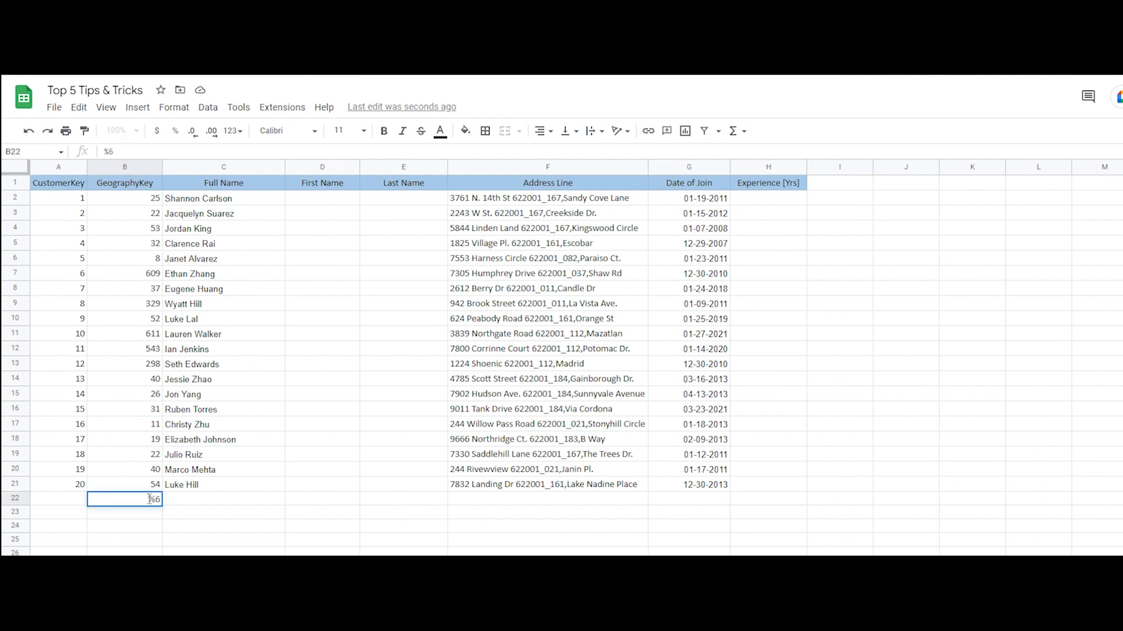
pyautogui.press('Return')
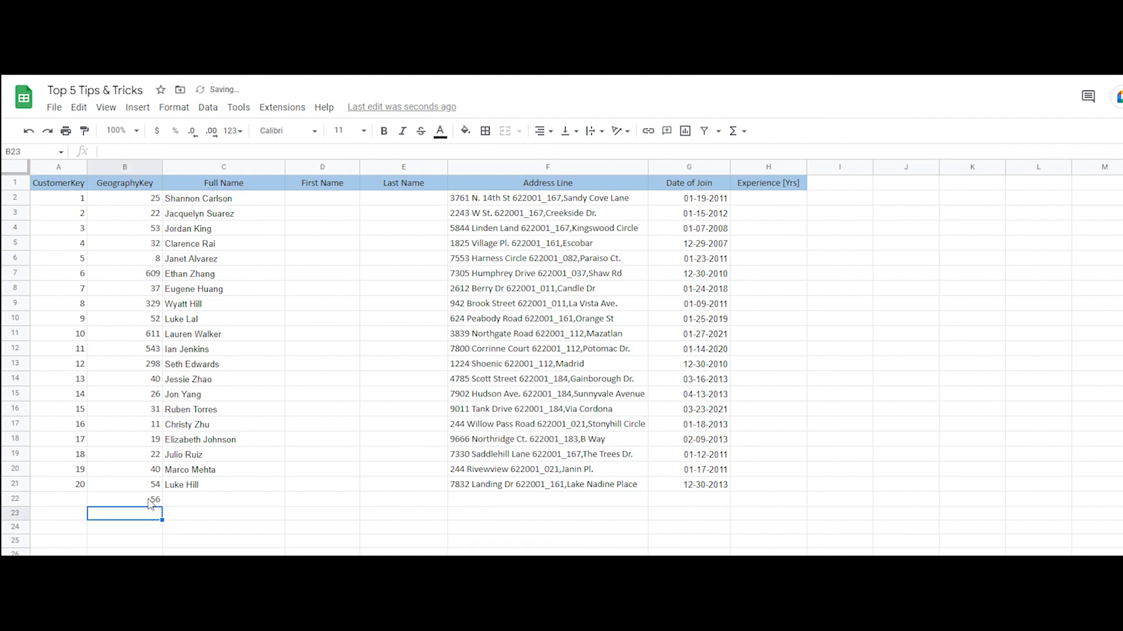
pyautogui.click(150, 502)
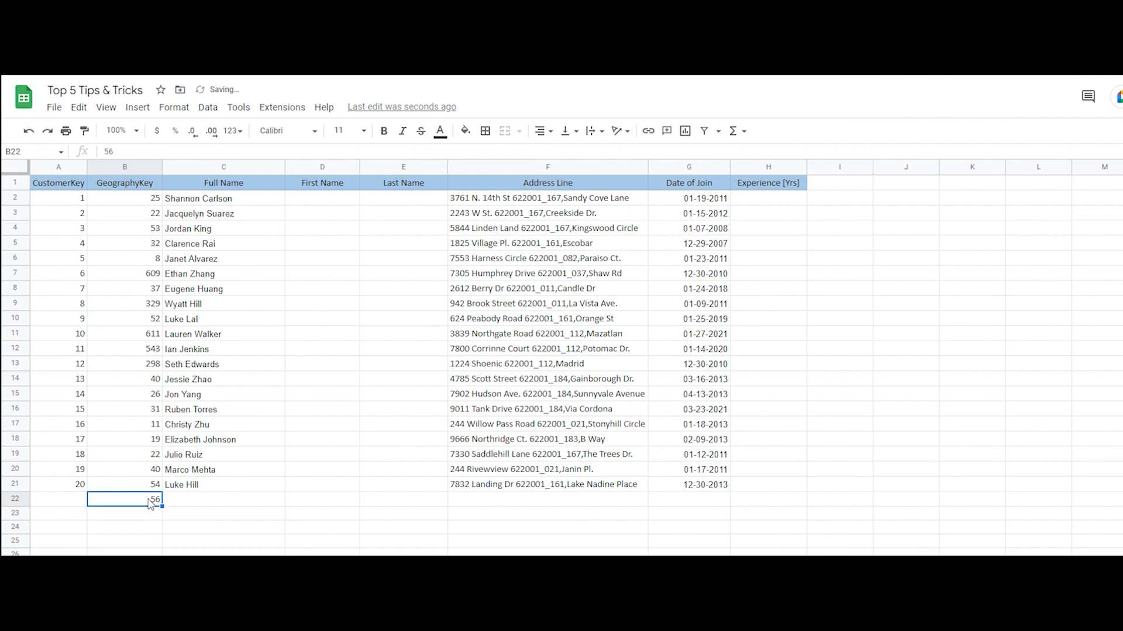
pyautogui.press('Left')
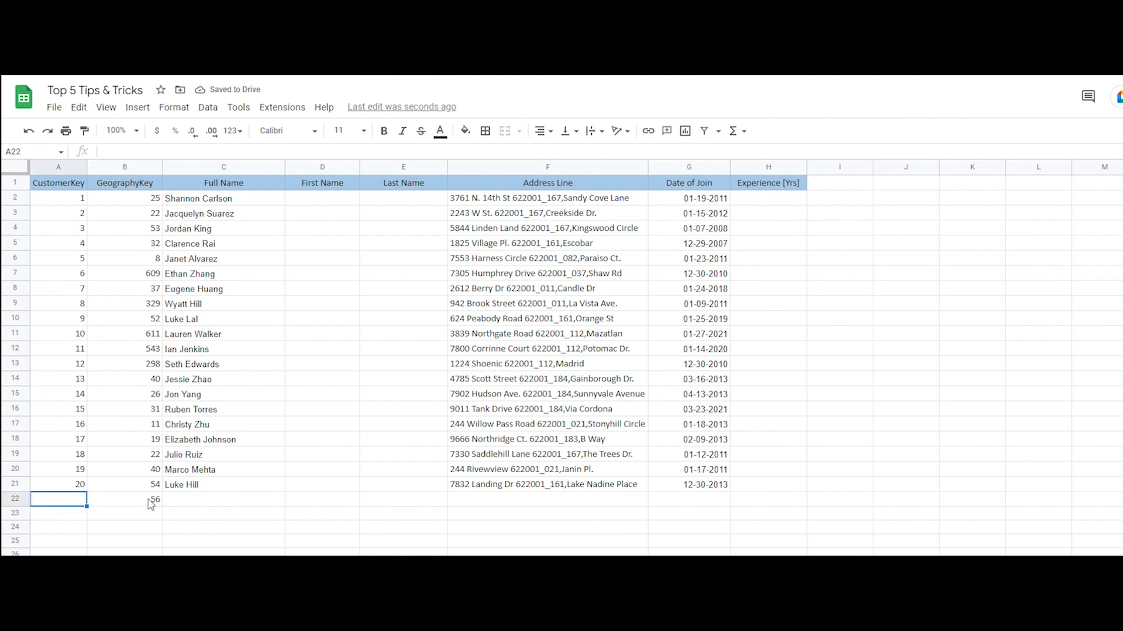
# Clear the generated sequence from the CustomerKey column
pyautogui.moveTo(70, 199); pyautogui.dragTo(66, 483)
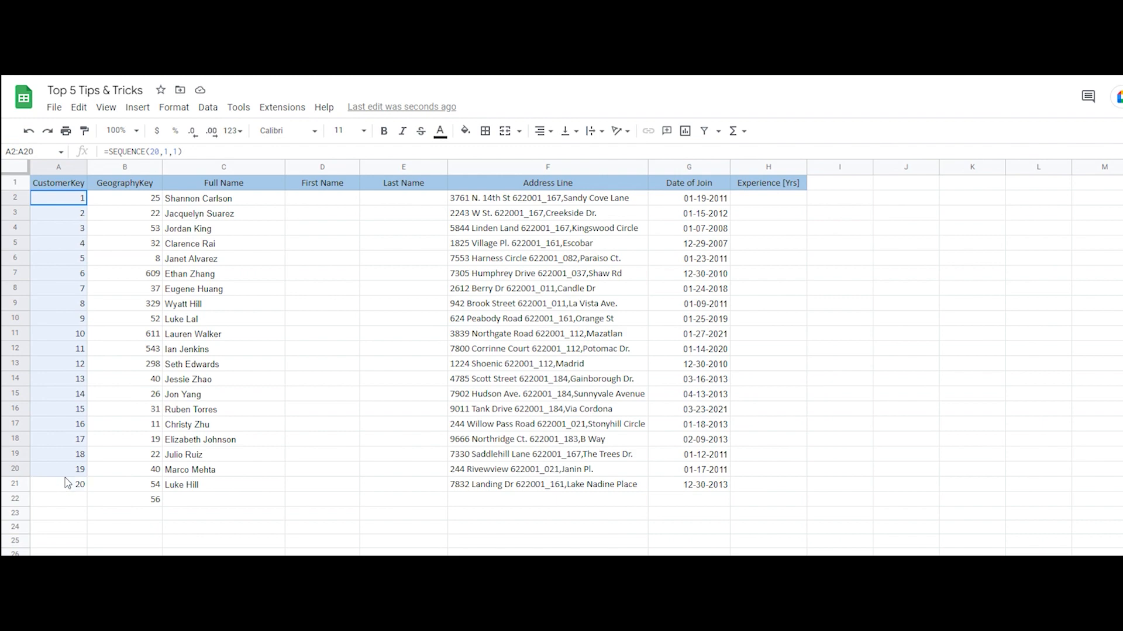
pyautogui.press('Delete')
pyautogui.press('Up')
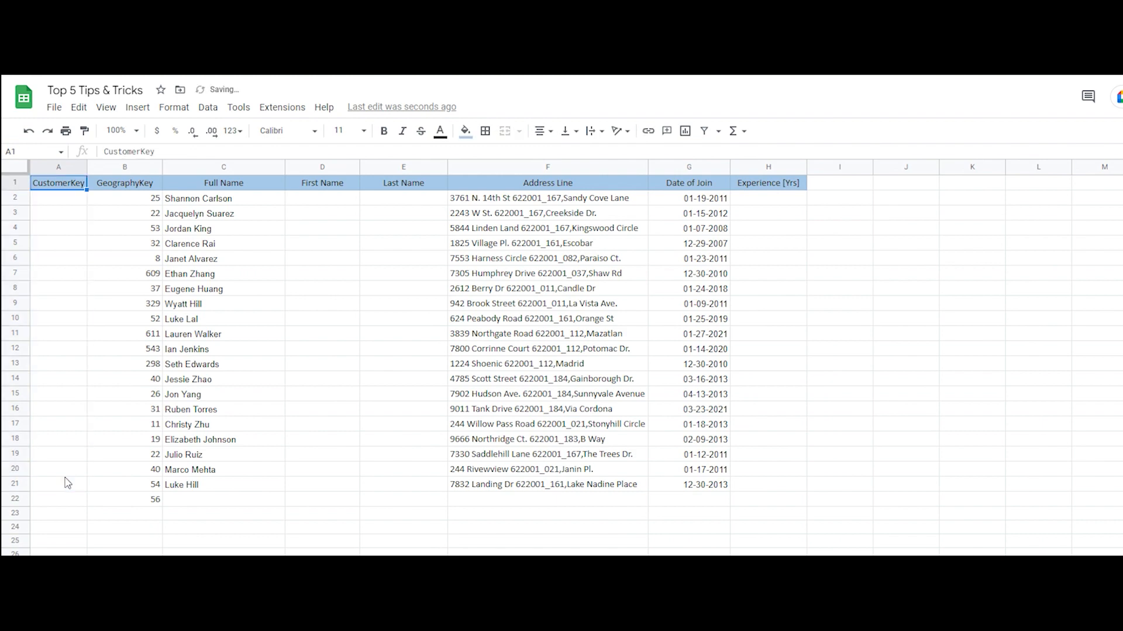
# Enter =SEQUENCE(COUNTA(B2:B),1,1) in cell A2 so the CustomerKey numbering follows the number of GeographyKey entries
pyautogui.press('Down')
pyautogui.write('=Sequ')
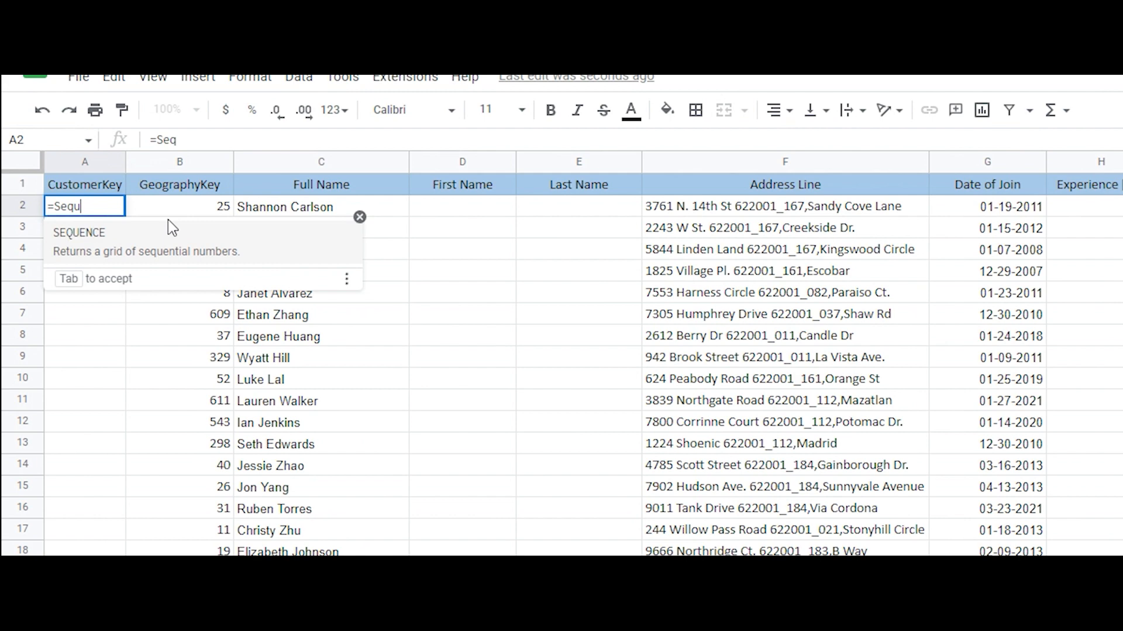
pyautogui.press('Tab')
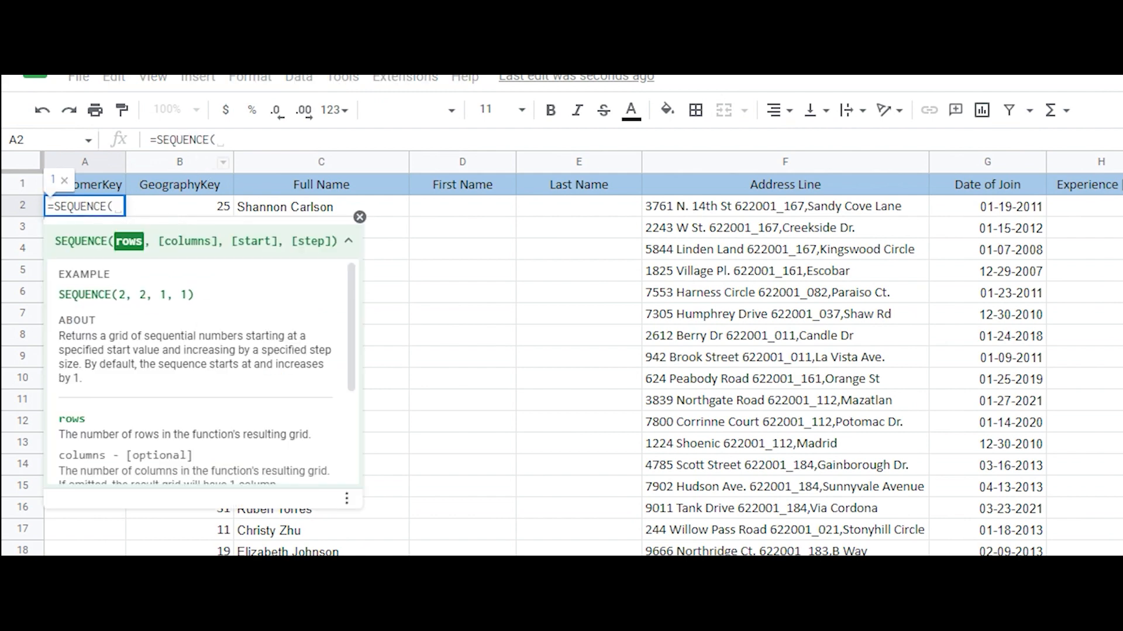
pyautogui.write('C')
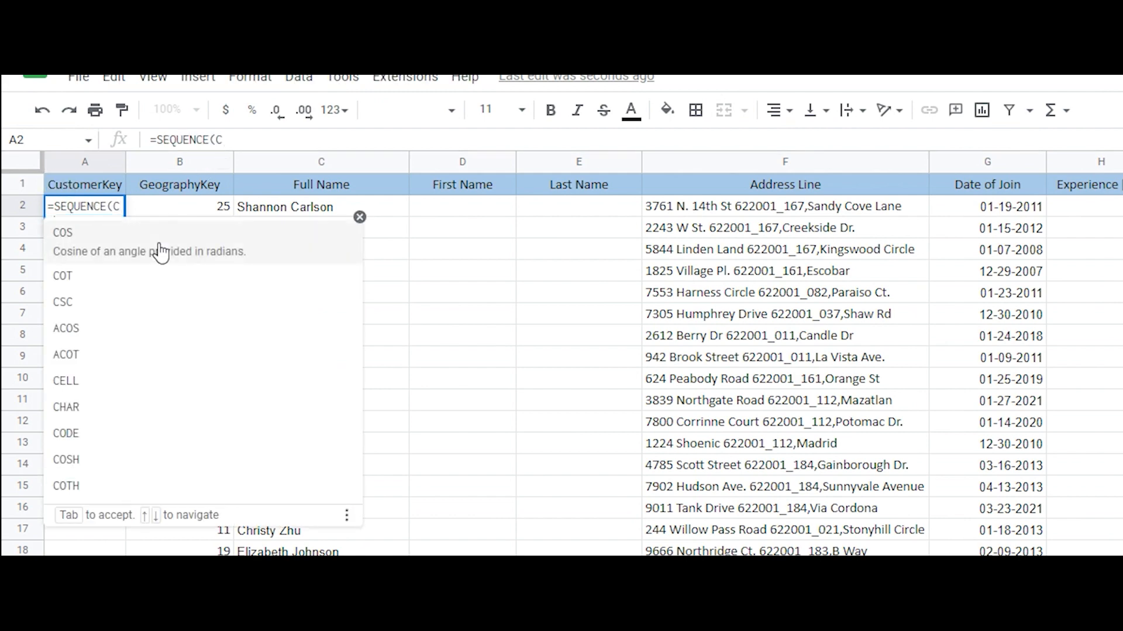
pyautogui.write('ount')
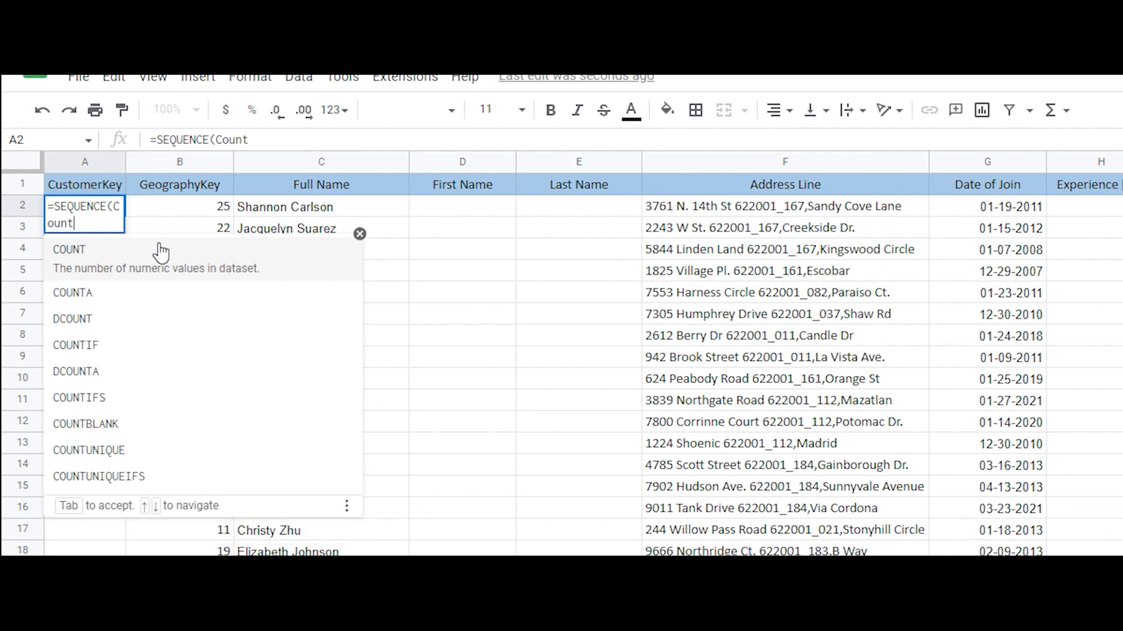
pyautogui.press('Down')
pyautogui.press('Tab')
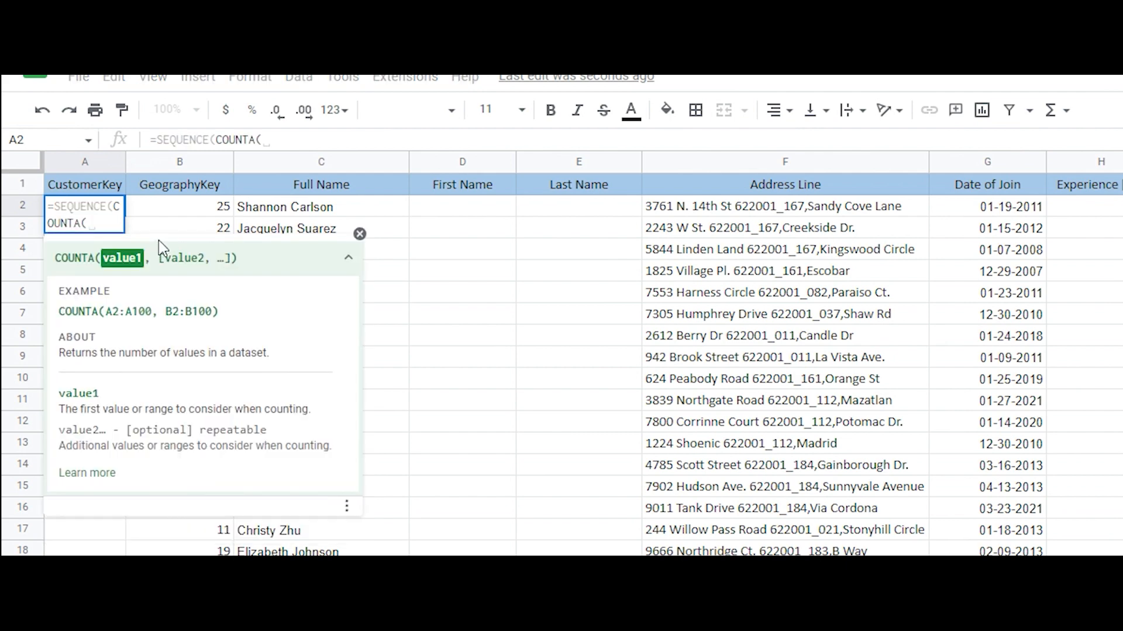
pyautogui.click(192, 161)
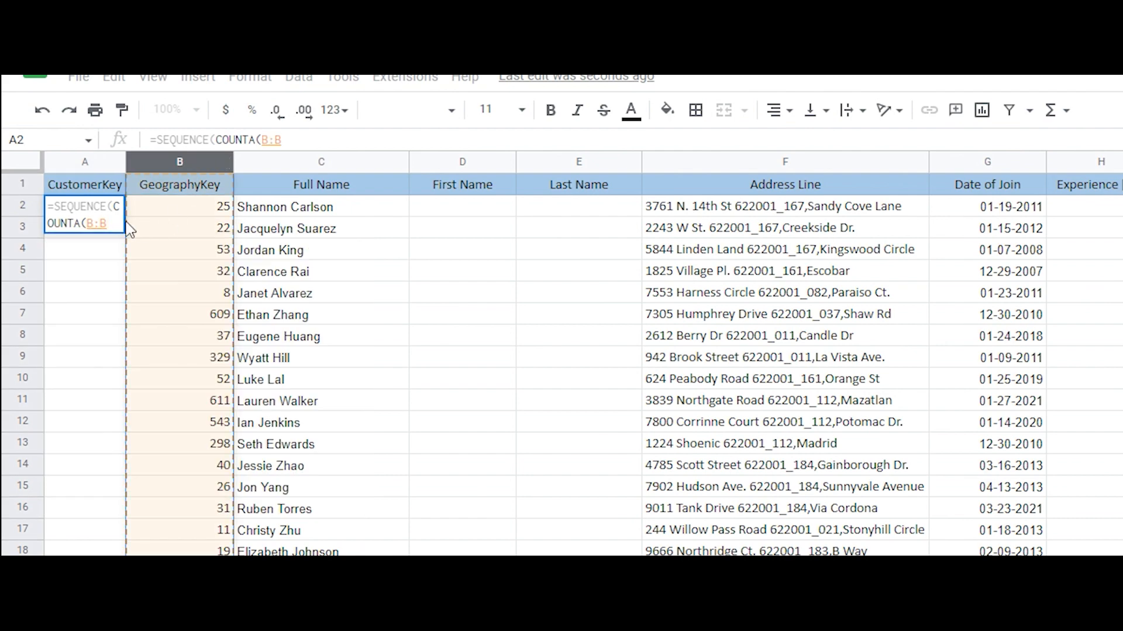
pyautogui.click(93, 223)
pyautogui.write('2')
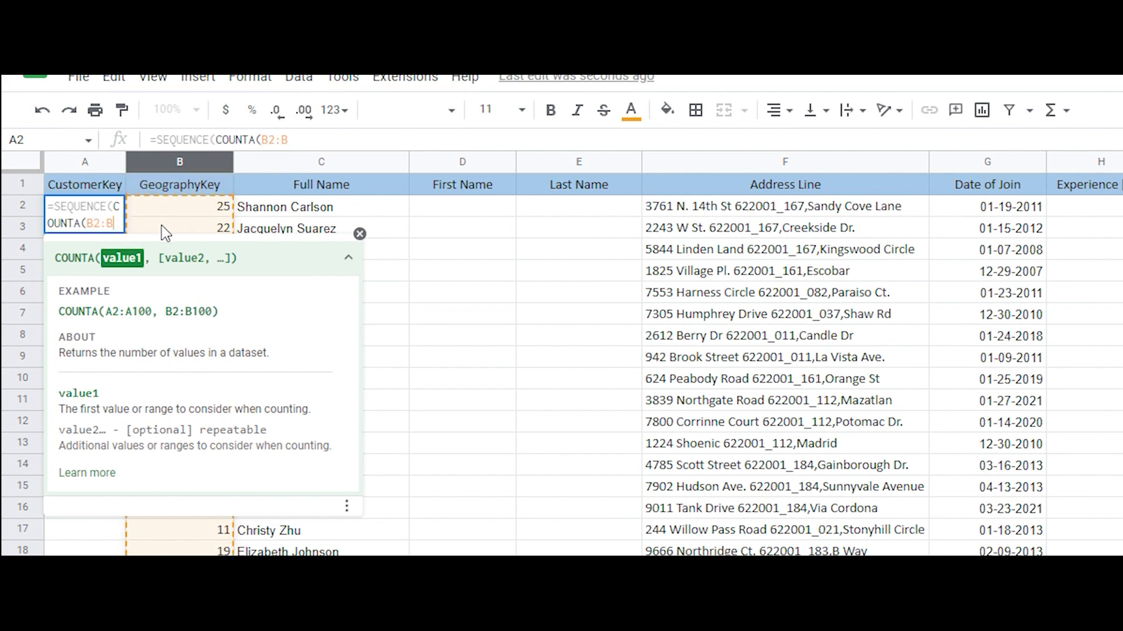
pyautogui.write(')')
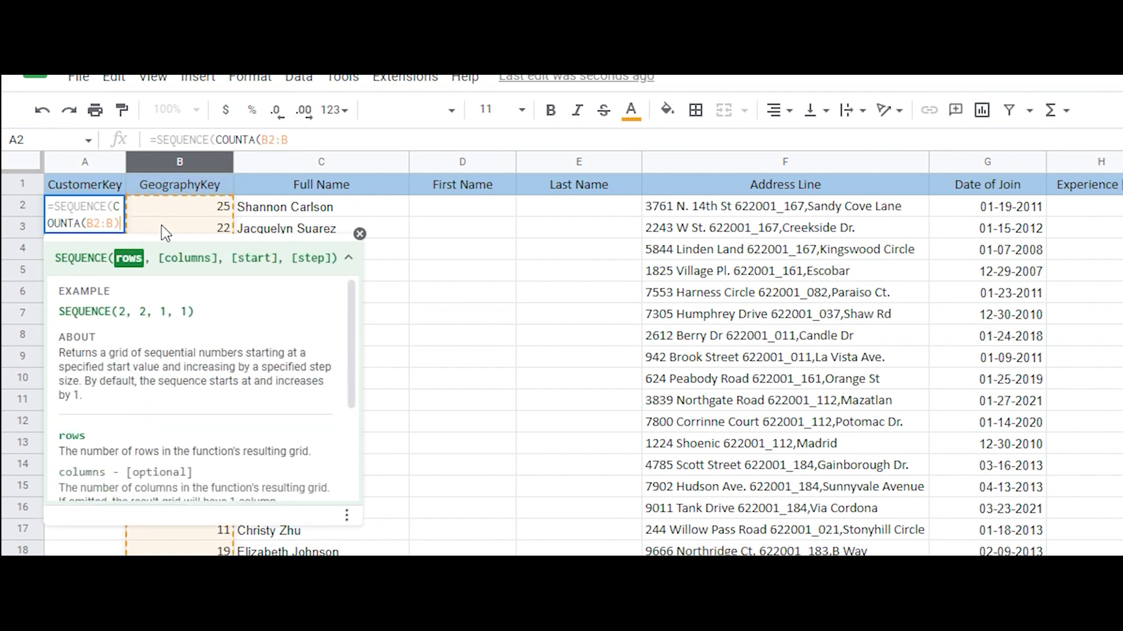
pyautogui.write(', 1,1,1)')
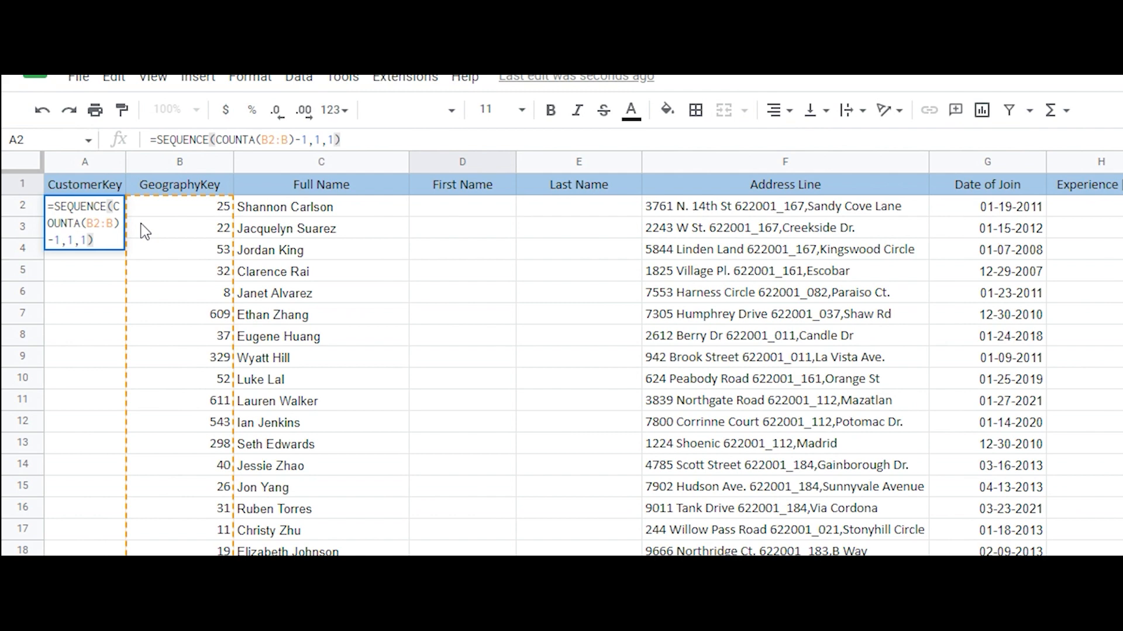
pyautogui.press('Return')
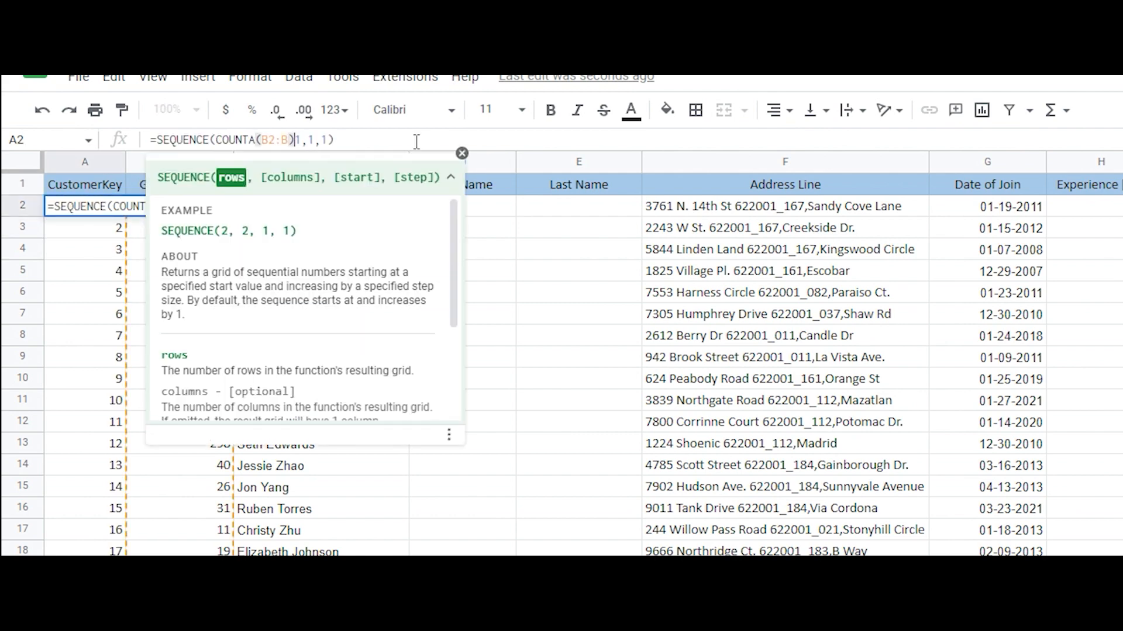
# Clear the test value from cell B22 below the GeographyKey list
pyautogui.press('BackSpace')
pyautogui.press('Return')
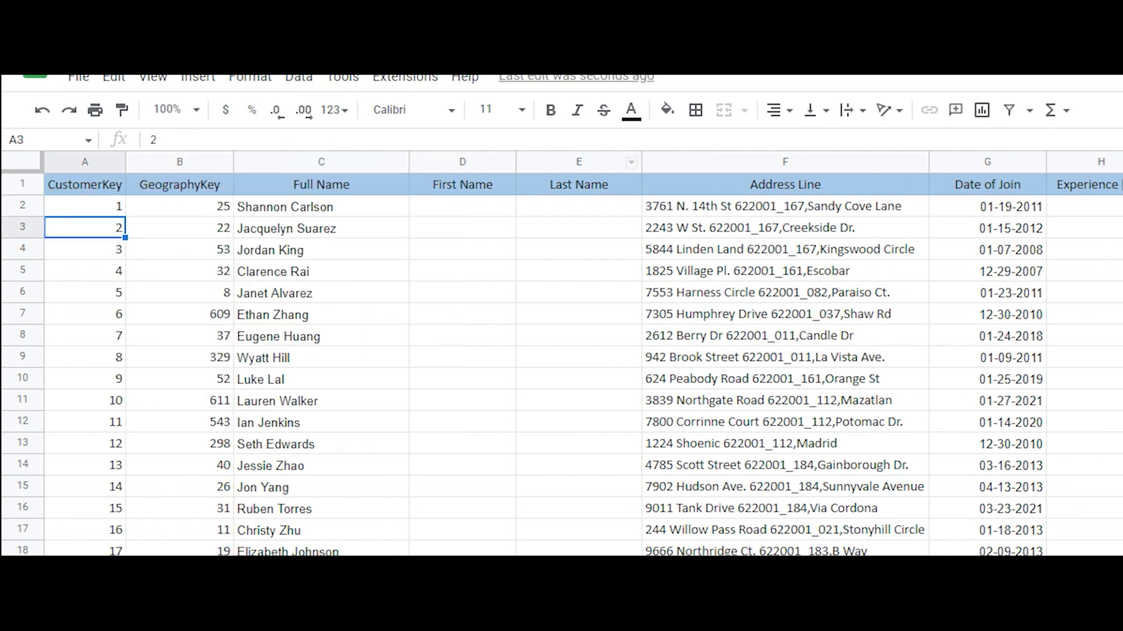
pyautogui.click(179, 630)
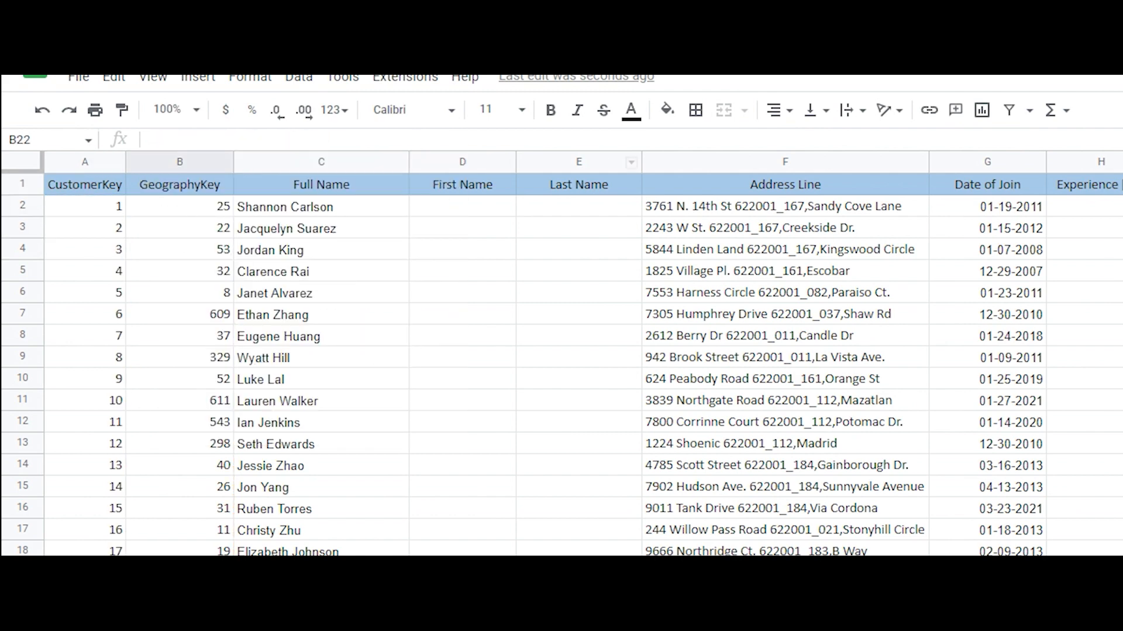
# Test the dynamic numbering by entering 56, 458, asdas and asdas in consecutive GeographyKey cells starting at B22
pyautogui.write('5')
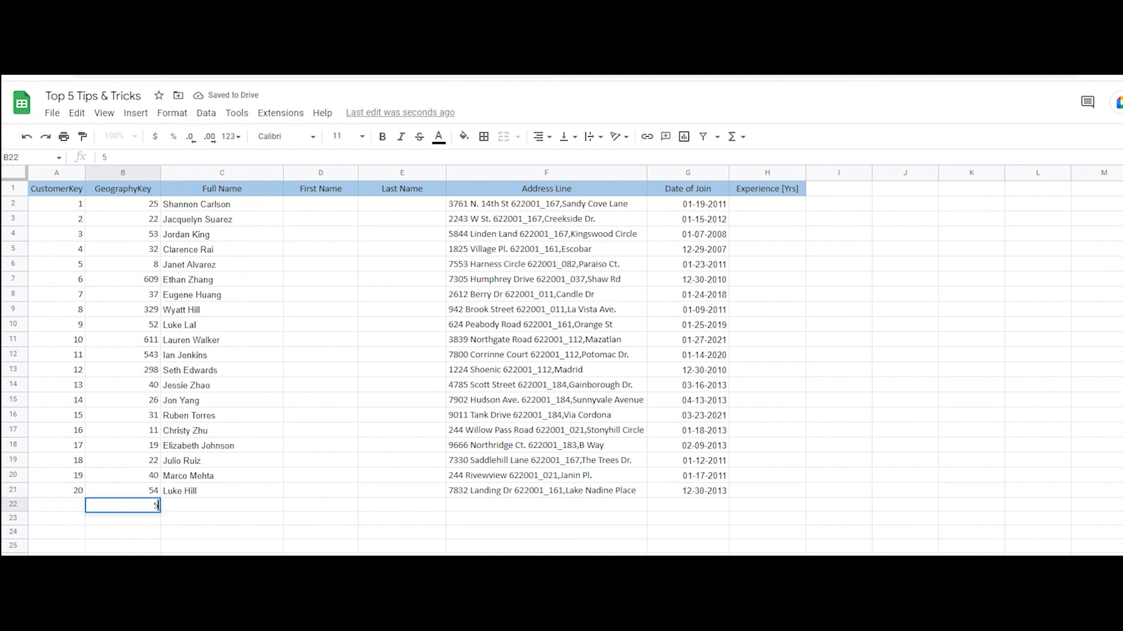
pyautogui.write('6')
pyautogui.press('Return')
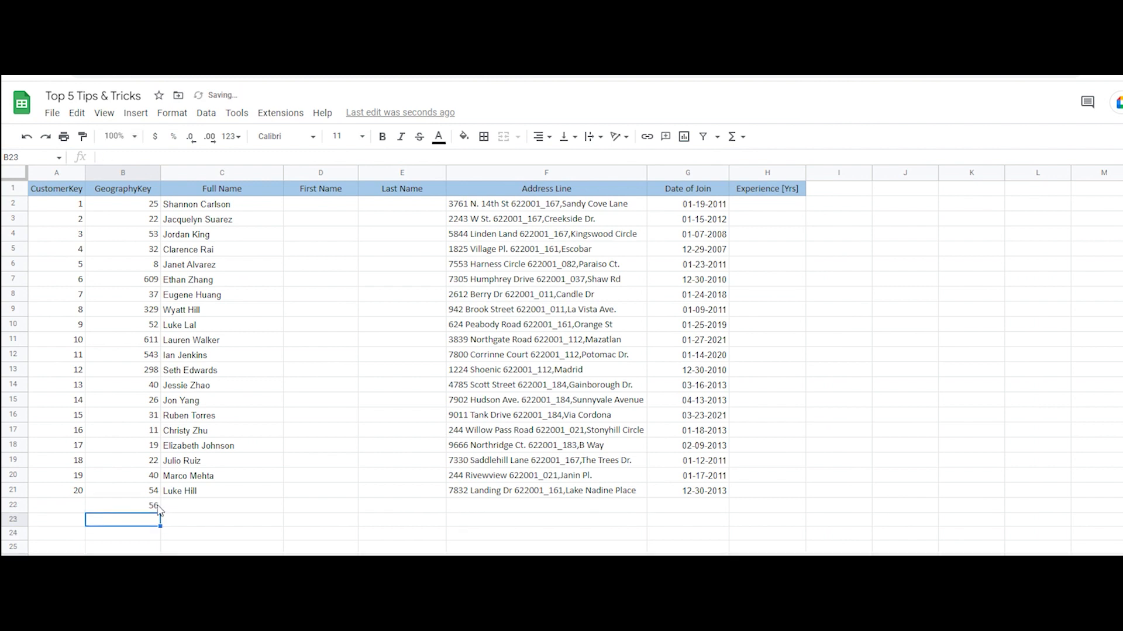
pyautogui.write('458')
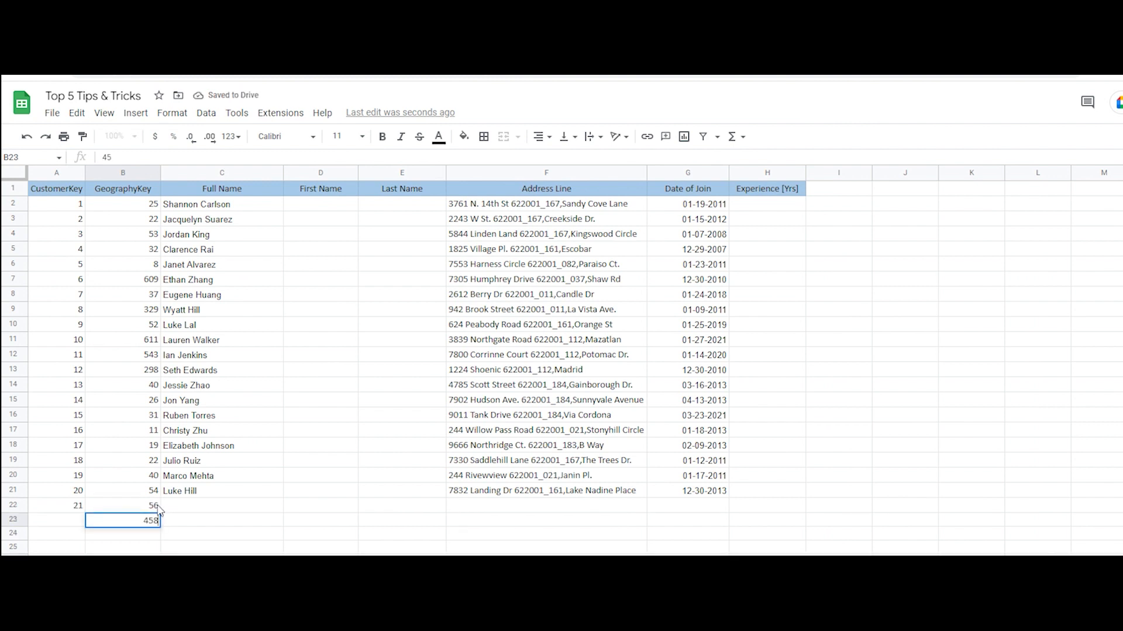
pyautogui.press('Return')
pyautogui.write('asdas')
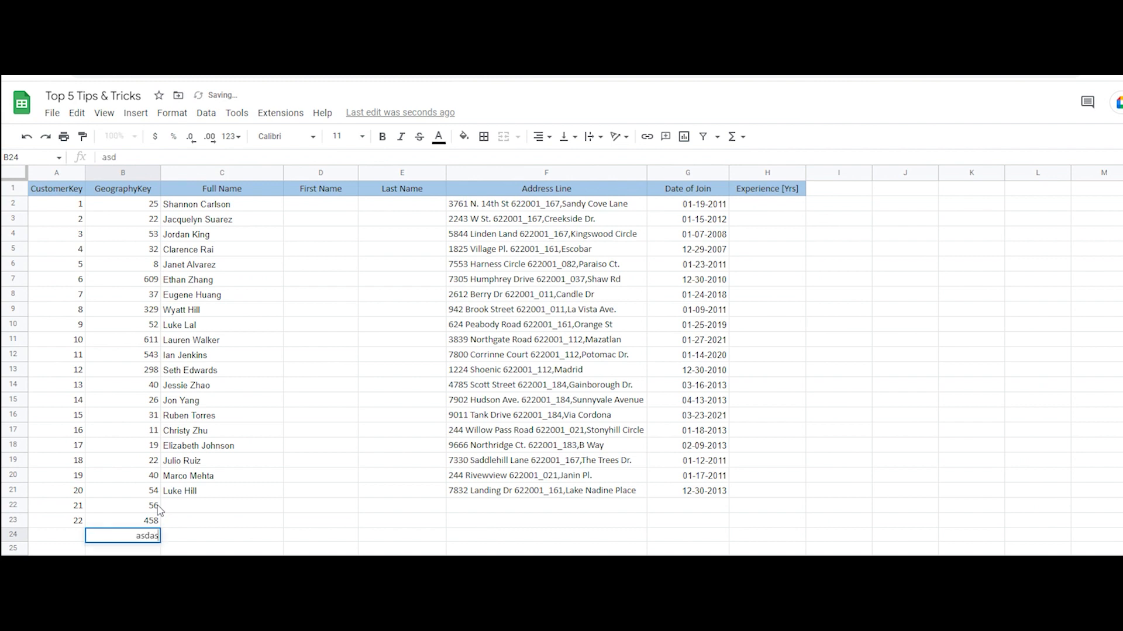
pyautogui.press('Return')
pyautogui.write('asdas')
pyautogui.press('Return')
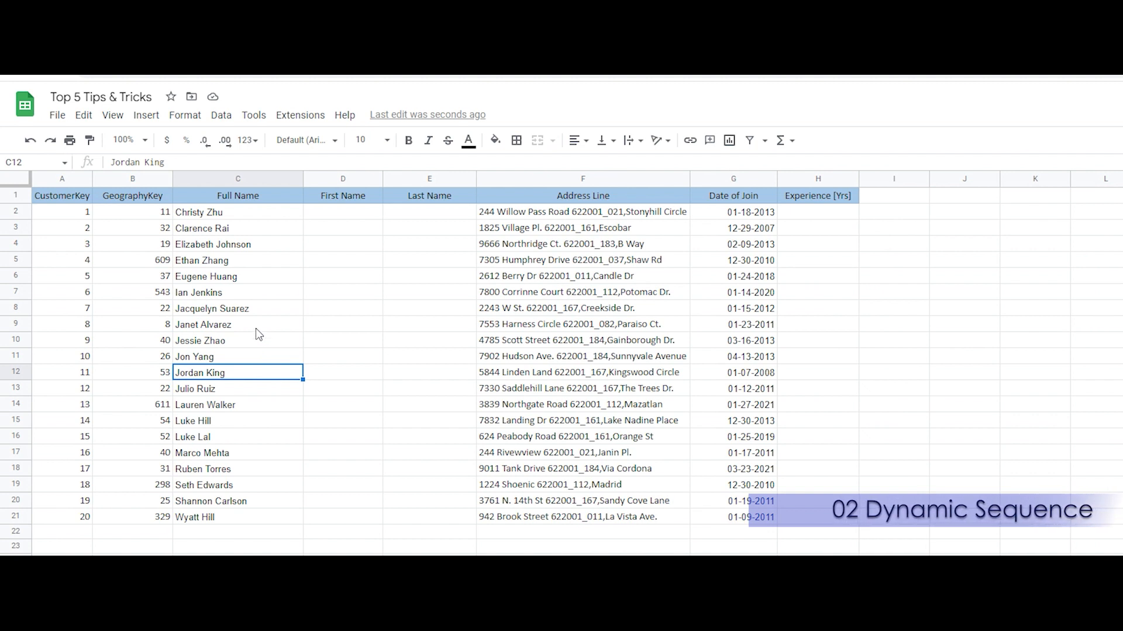
# Add a filter to the header row and filter Full Name to only the customers in rows 2, 9, 13, 16 and 20
pyautogui.hotkey('ctrl', 'Home')
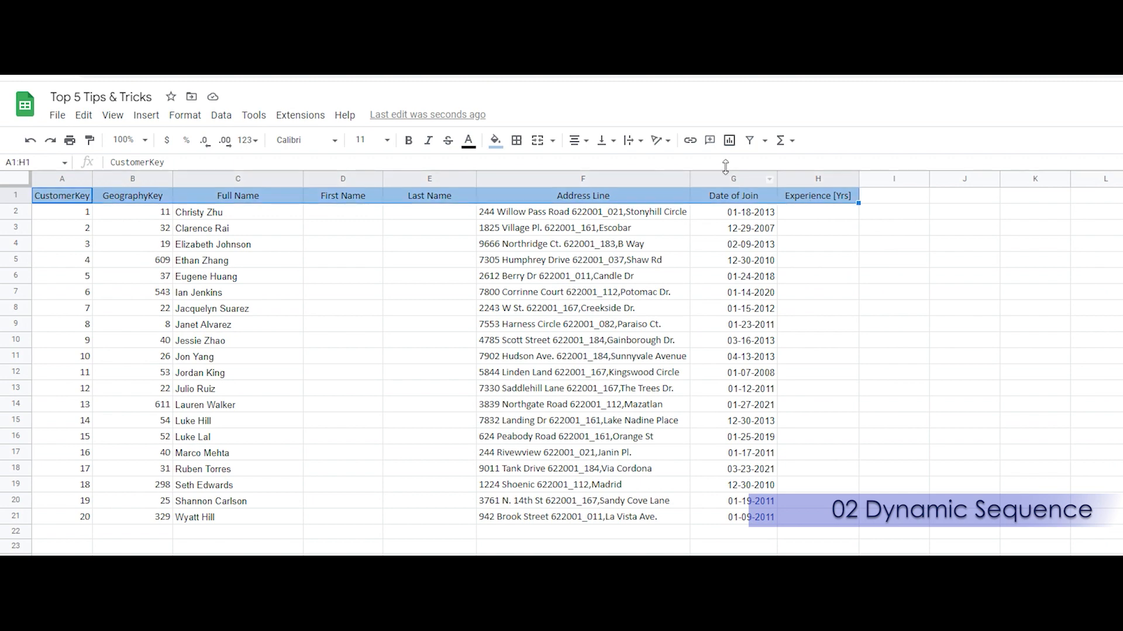
pyautogui.click(749, 140)
pyautogui.click(295, 196)
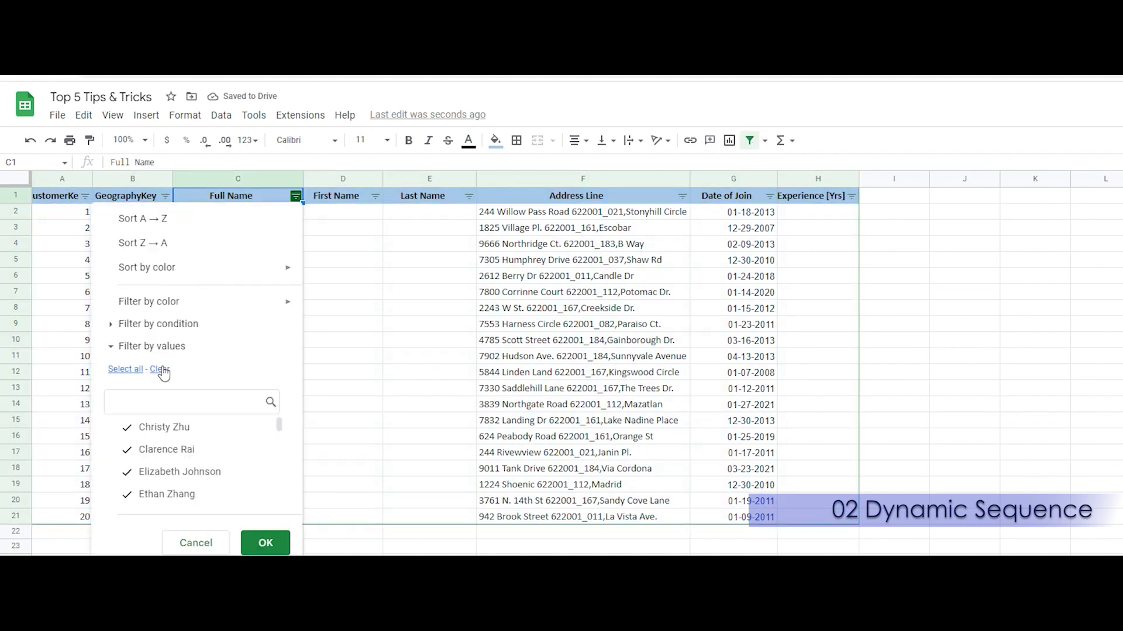
pyautogui.click(160, 369)
pyautogui.scroll(-6, 199, 444)
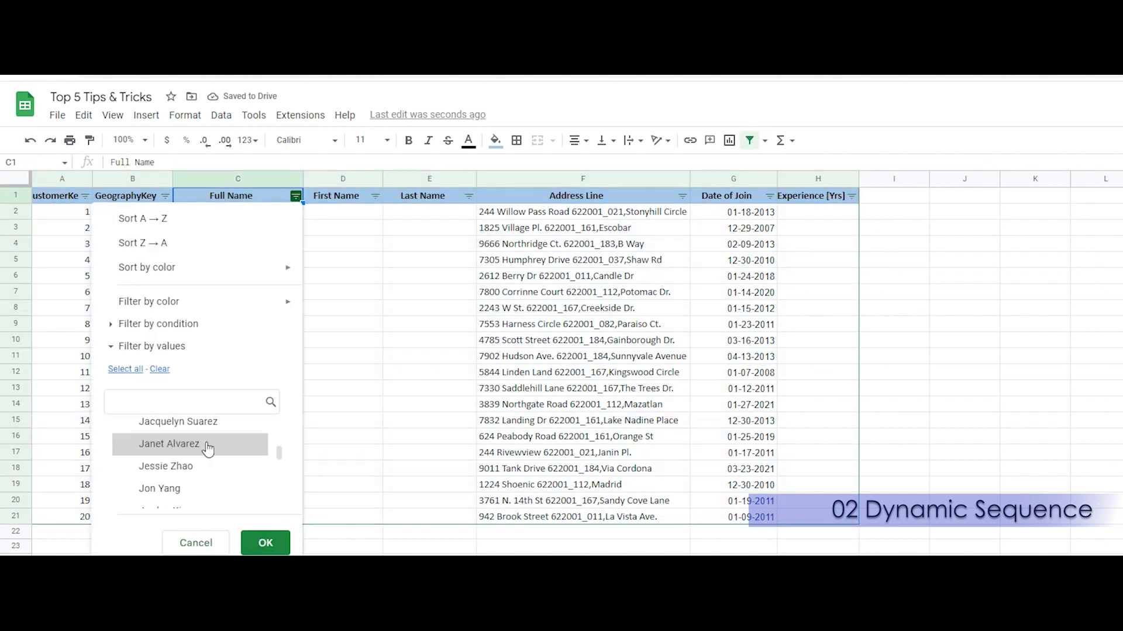
pyautogui.click(217, 468)
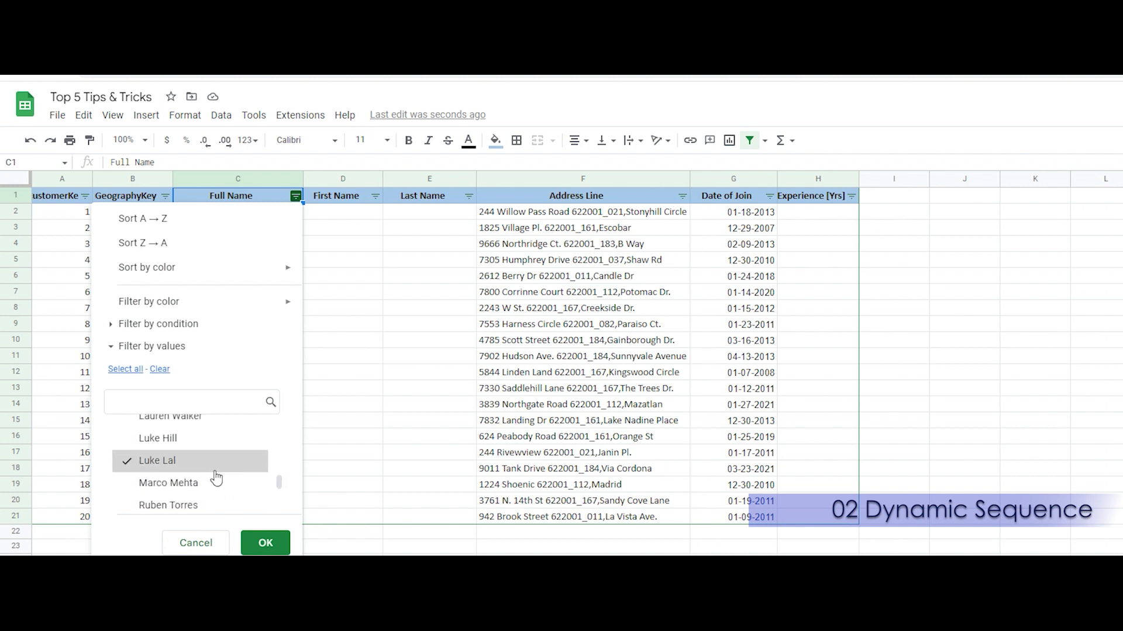
pyautogui.scroll(-3, 216, 474)
pyautogui.click(216, 480)
pyautogui.click(266, 543)
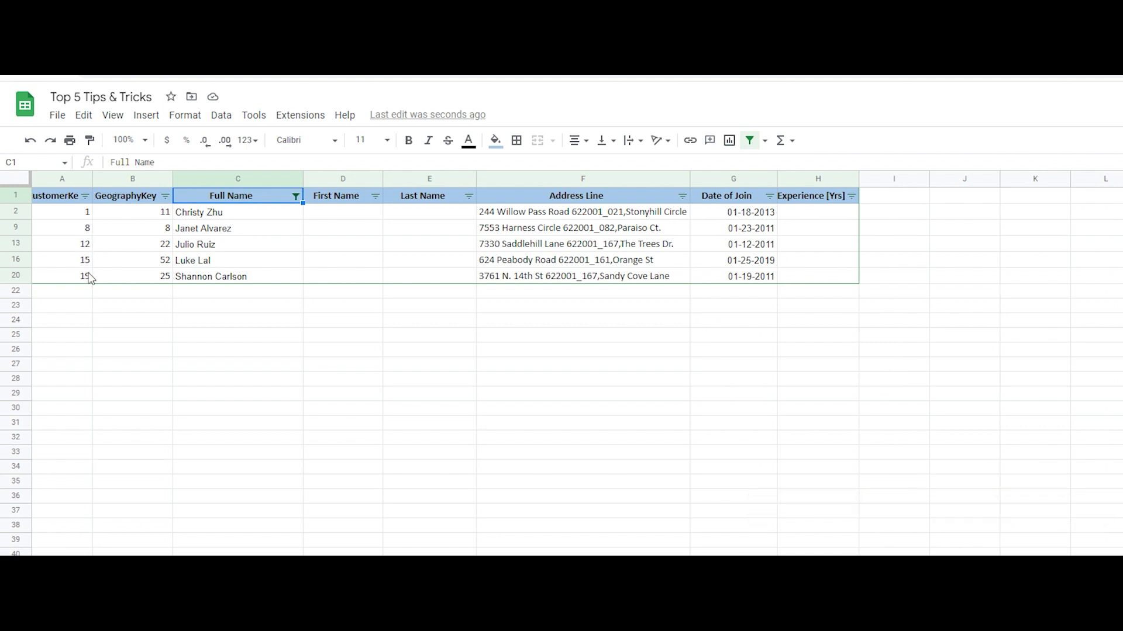
# Remove the filter from the table and select the first CustomerKey cell, A2
pyautogui.click(750, 141)
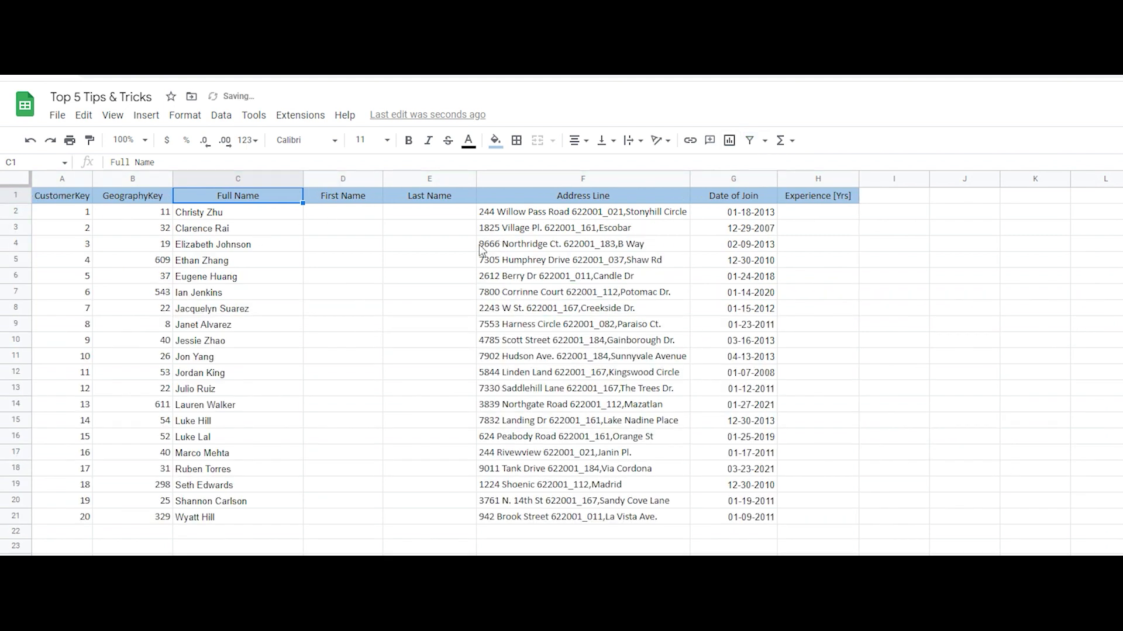
pyautogui.click(88, 215)
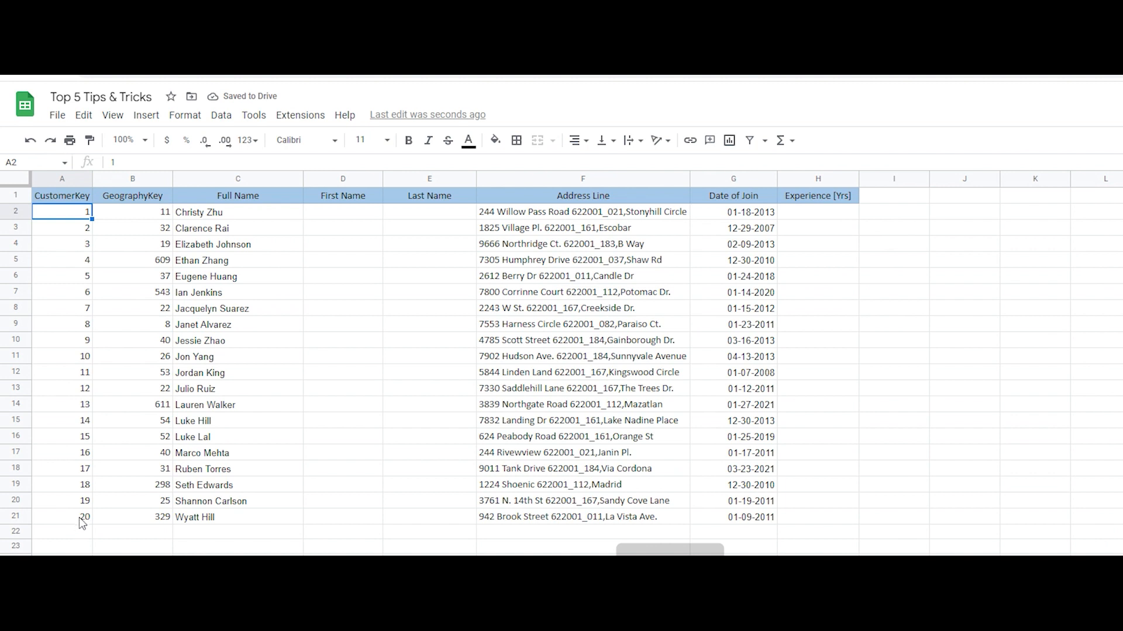
# Clear the CustomerKey numbers in A2:A21 and begin a SUBTOTAL formula in A2
pyautogui.keyDown('shift'); pyautogui.click(80, 519); pyautogui.keyUp('shift')
pyautogui.press('Delete')
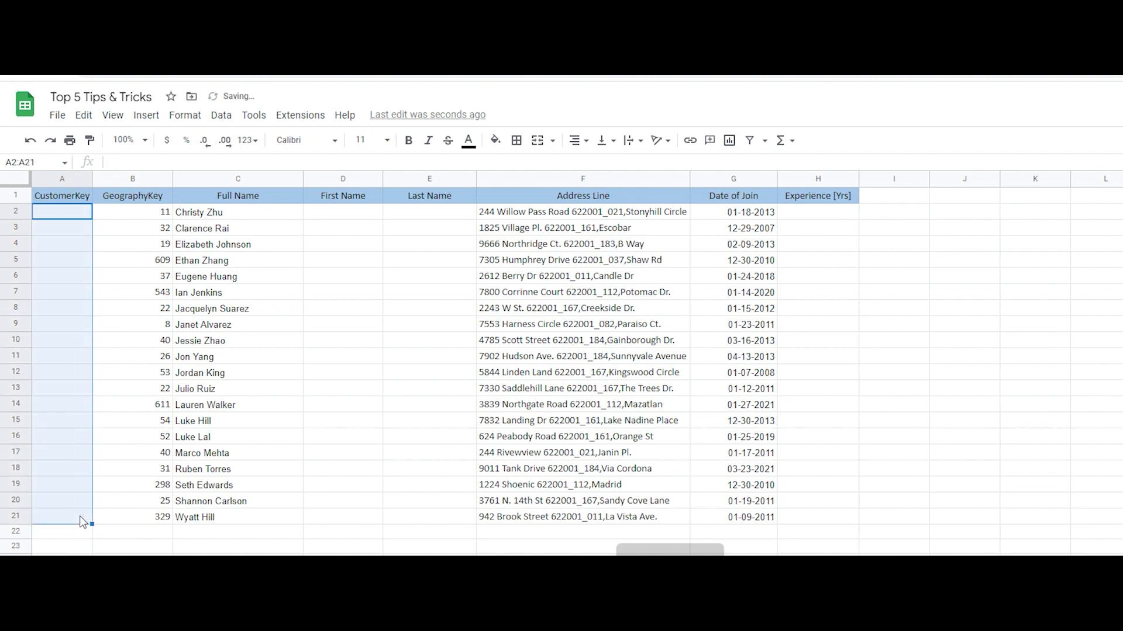
pyautogui.write('=')
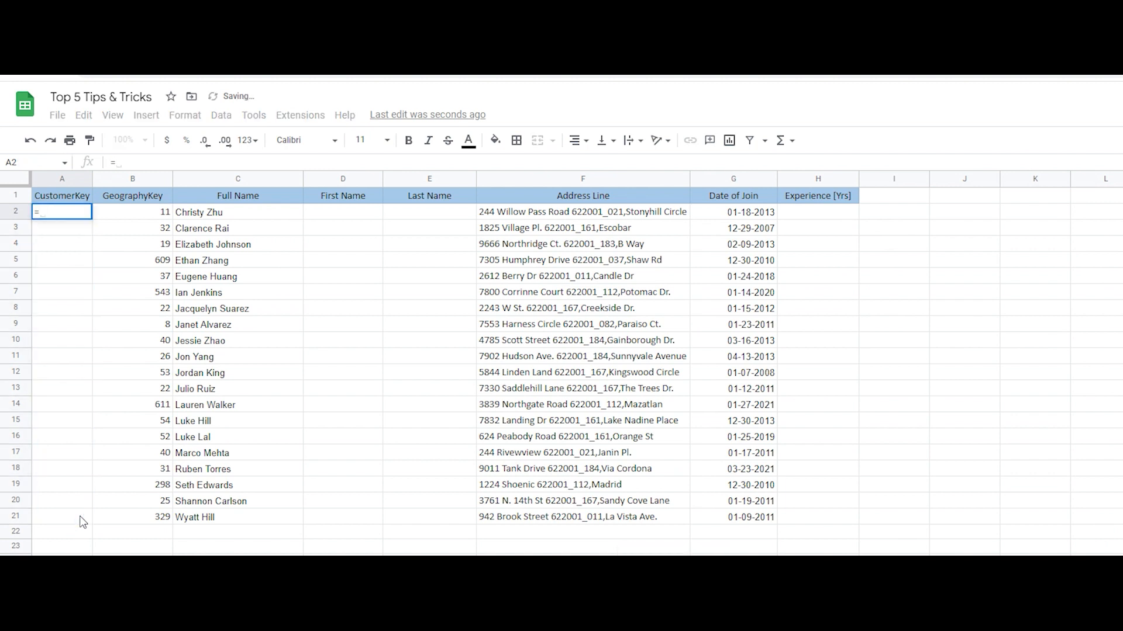
pyautogui.write('Su')
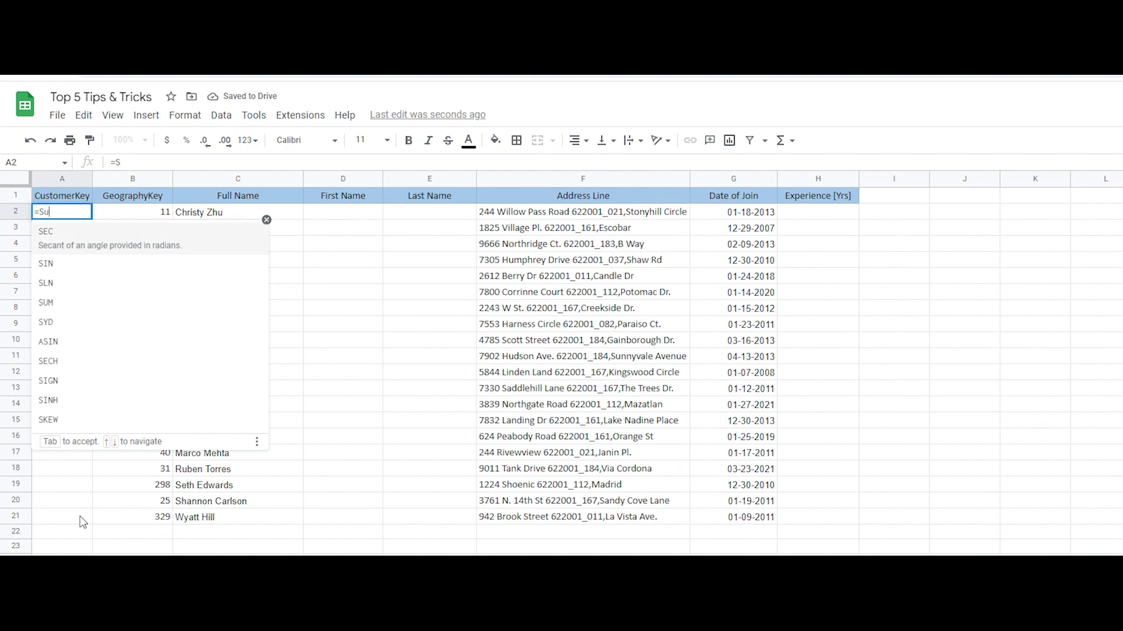
pyautogui.write('bt')
pyautogui.press('Tab')
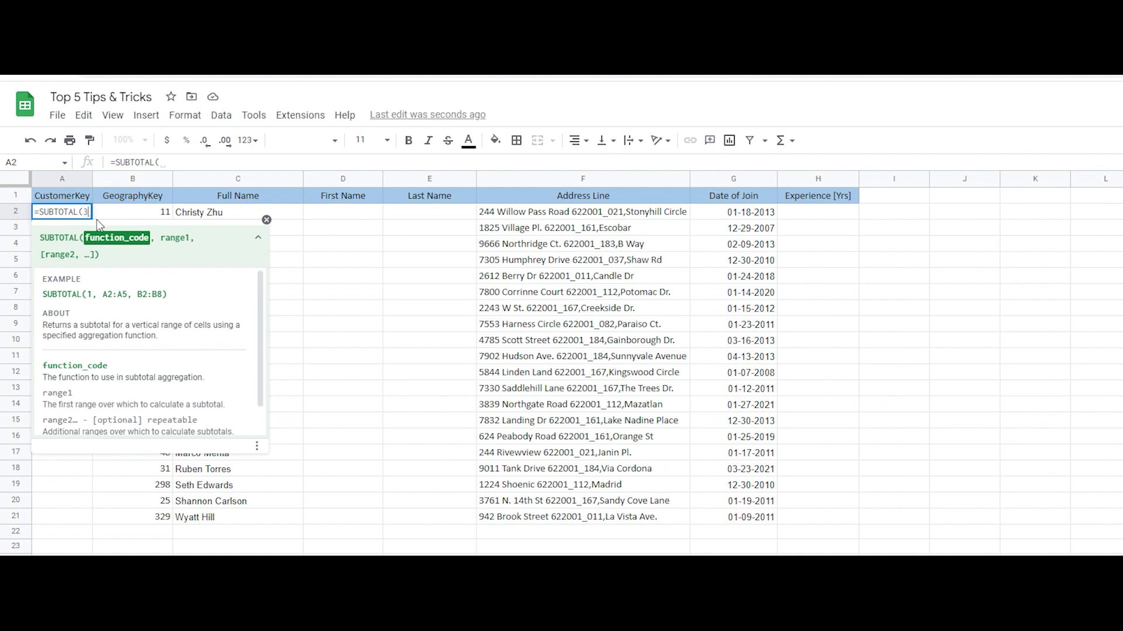
# Complete the A2 formula as =SUBTOTAL(3,$C$2:$C2) and fill it down through A21
pyautogui.write('3,')
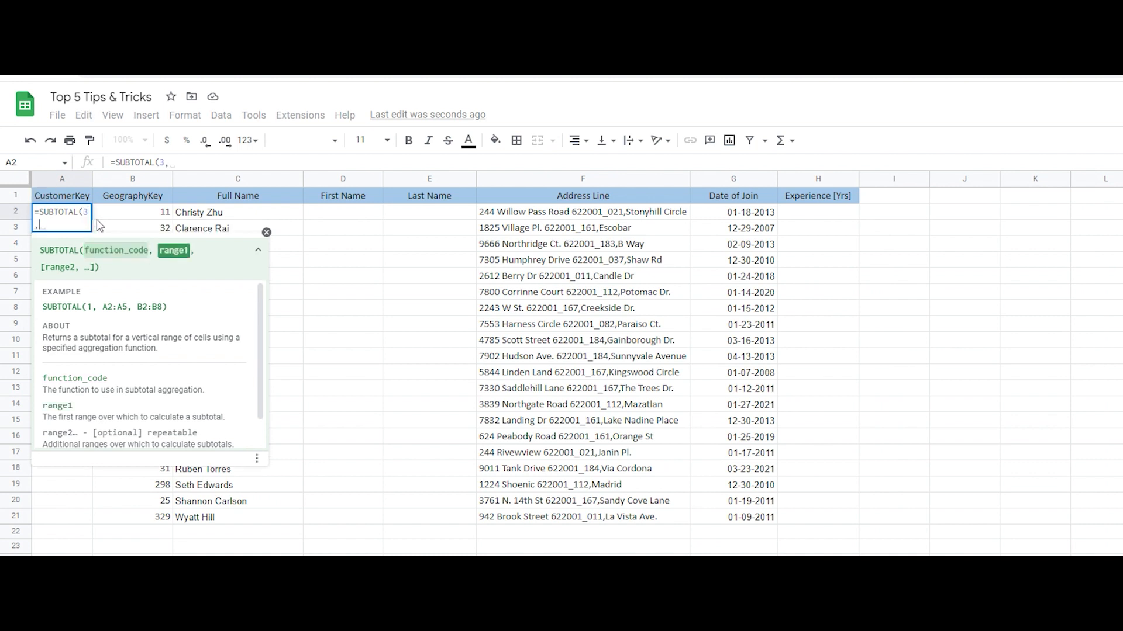
pyautogui.write('c')
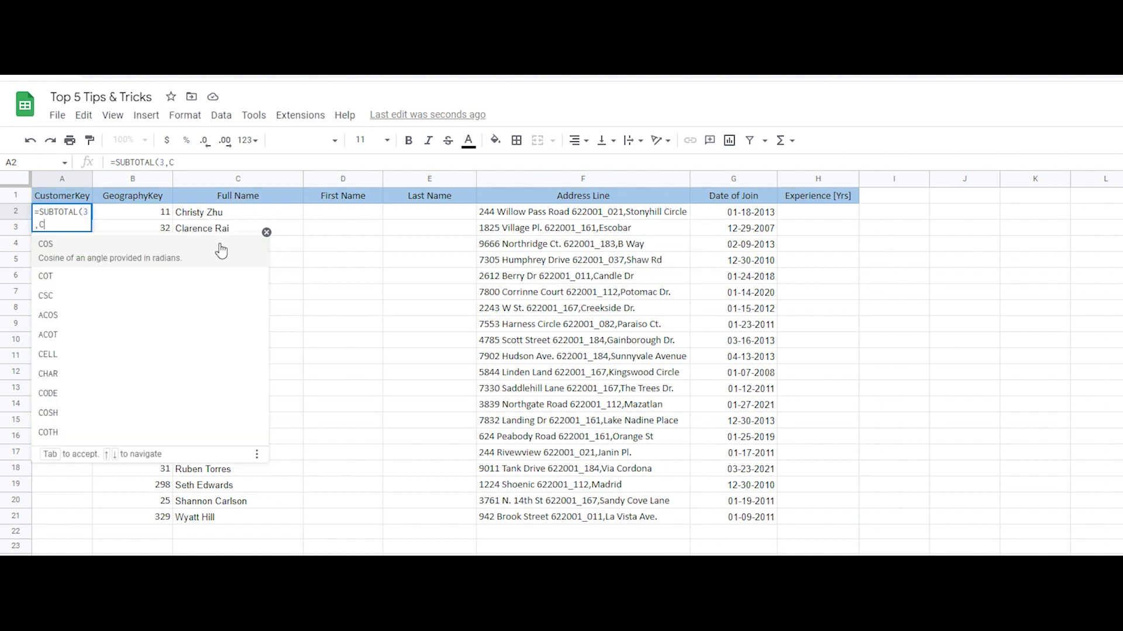
pyautogui.press('BackSpace')
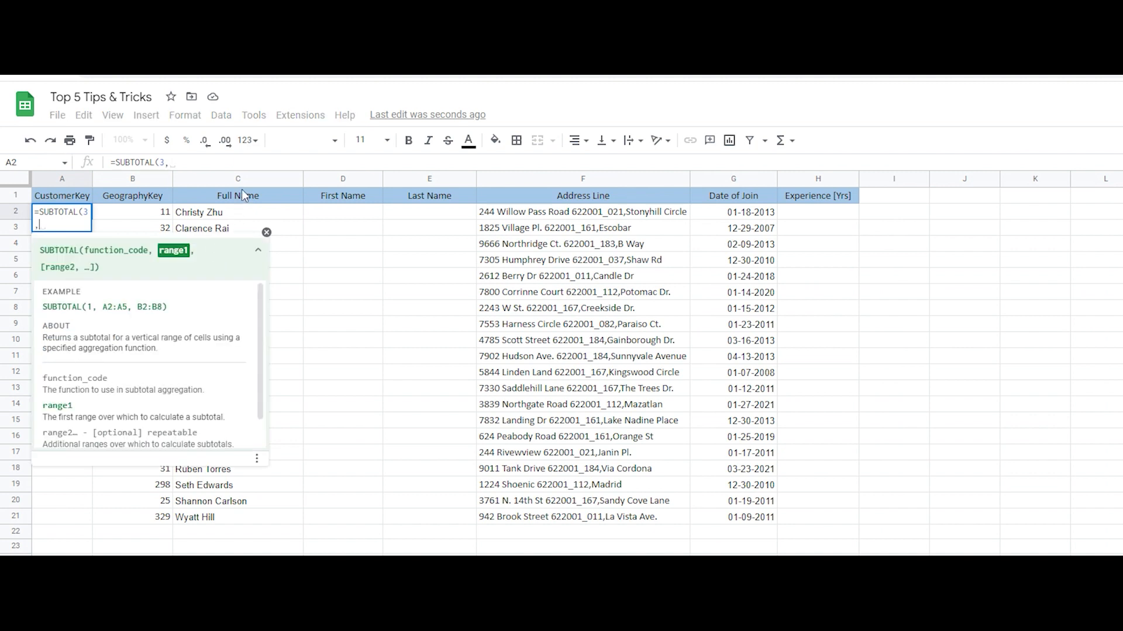
pyautogui.click(245, 183)
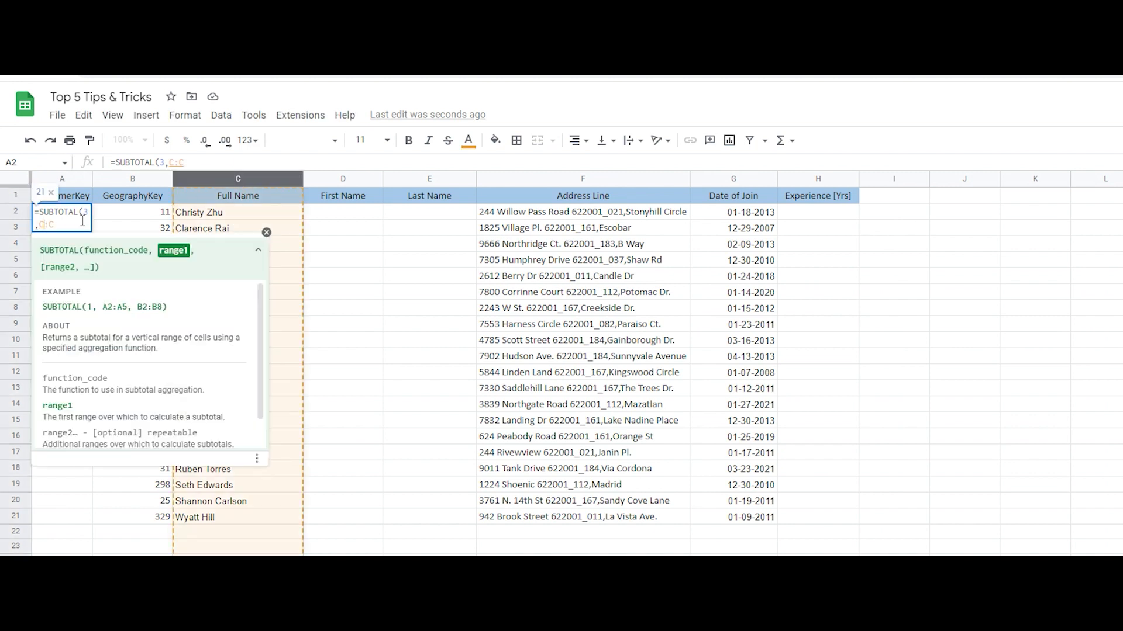
pyautogui.write('2')
pyautogui.press('F4')
pyautogui.write('2)')
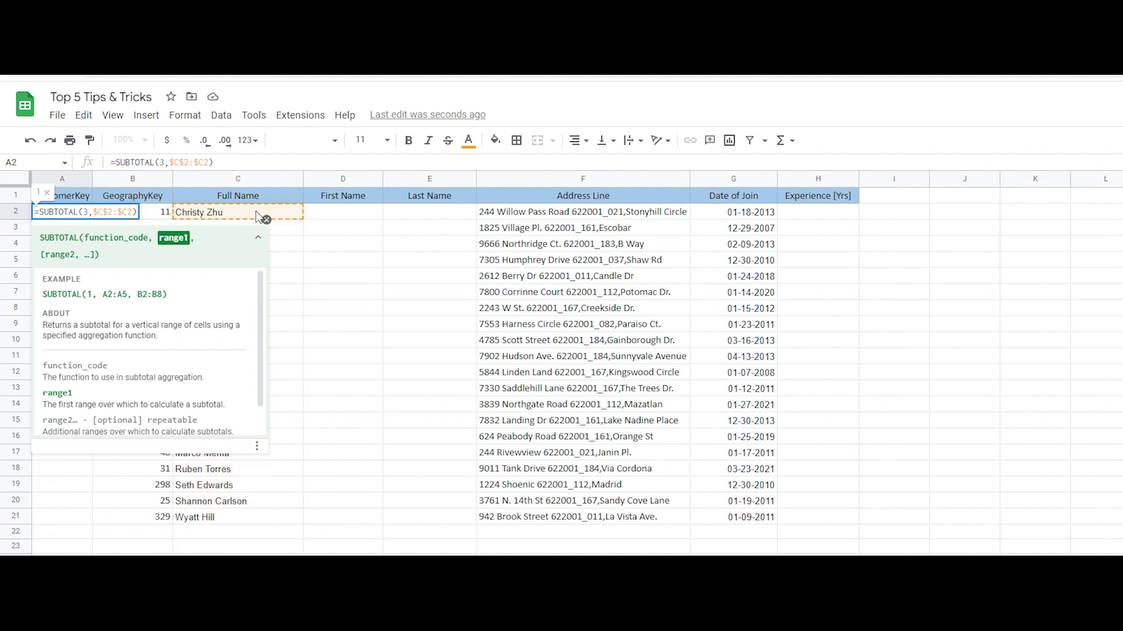
pyautogui.press('Return')
pyautogui.click(87, 215)
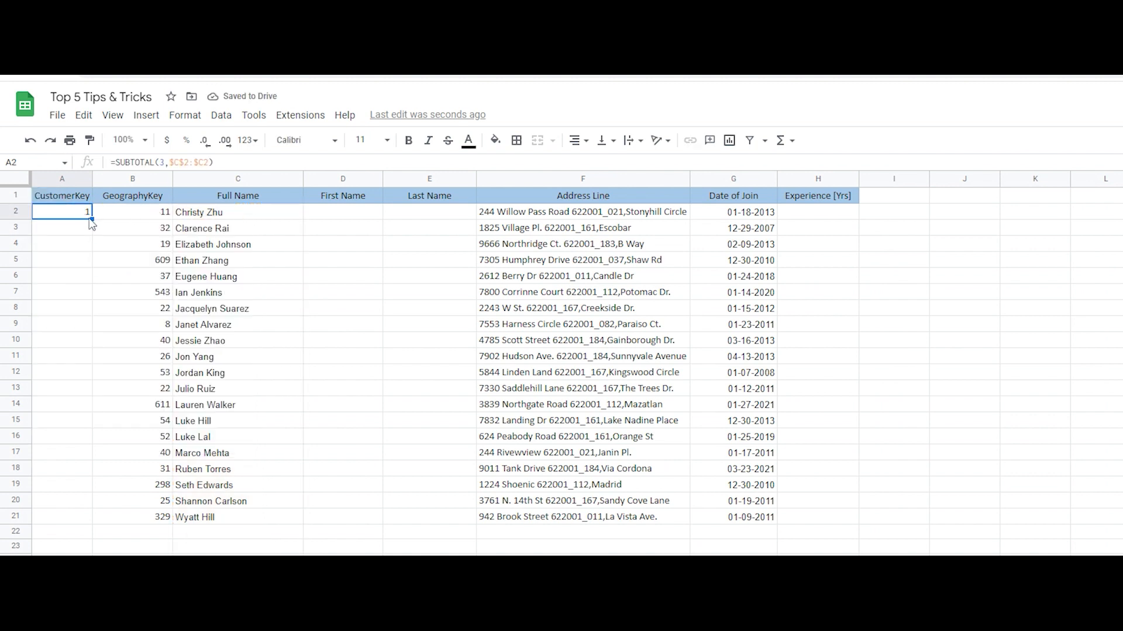
pyautogui.moveTo(90, 218); pyautogui.dragTo(105, 520)
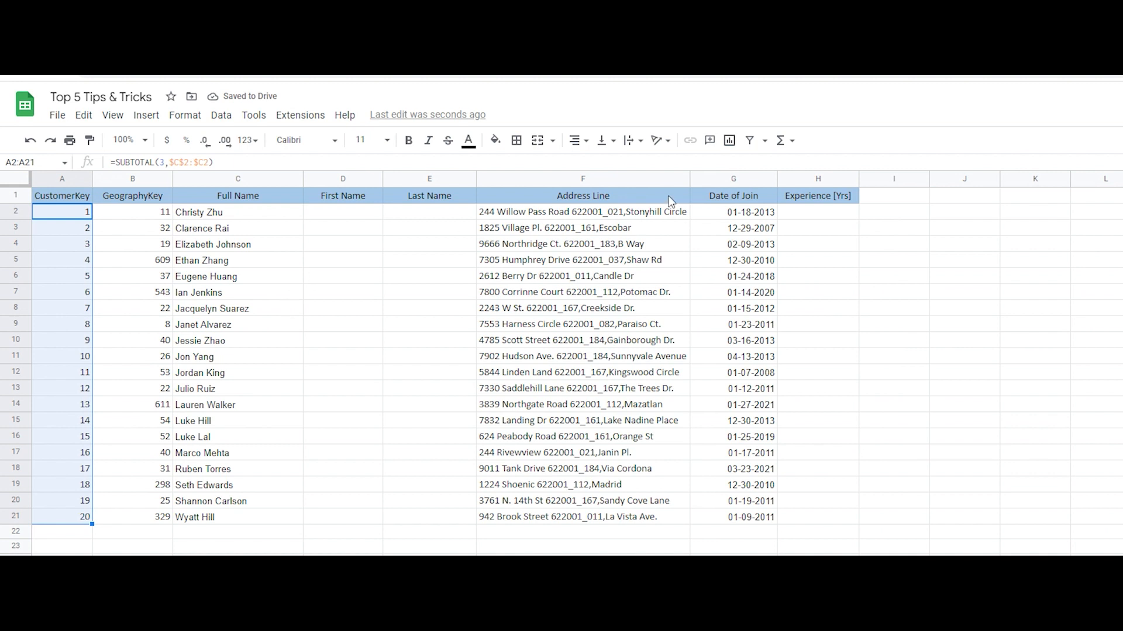
# Add a filter to the header row, from CustomerKey to Experience [Yrs] (A1:H1)
pyautogui.click(566, 201)
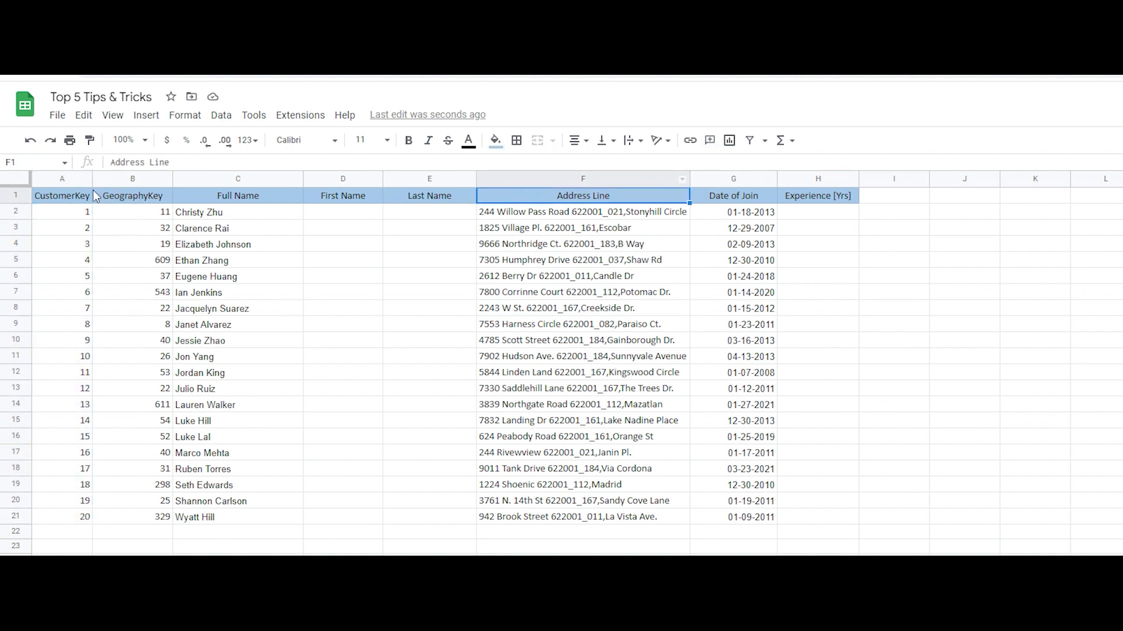
pyautogui.click(76, 197)
pyautogui.click(818, 199)
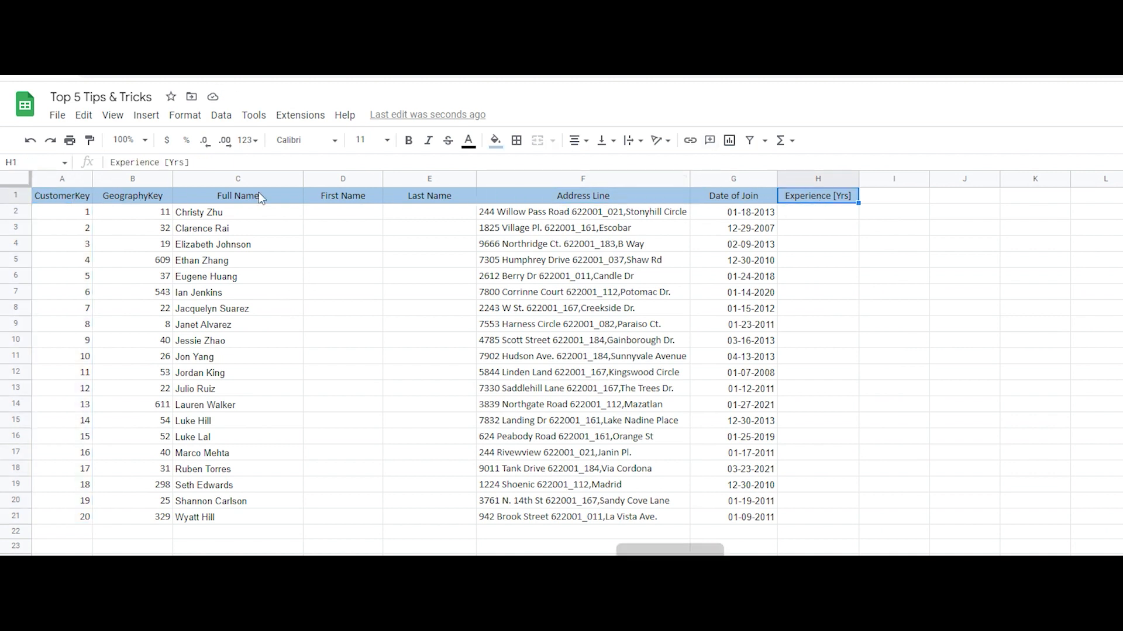
pyautogui.keyDown('shift'); pyautogui.click(71, 199); pyautogui.keyUp('shift')
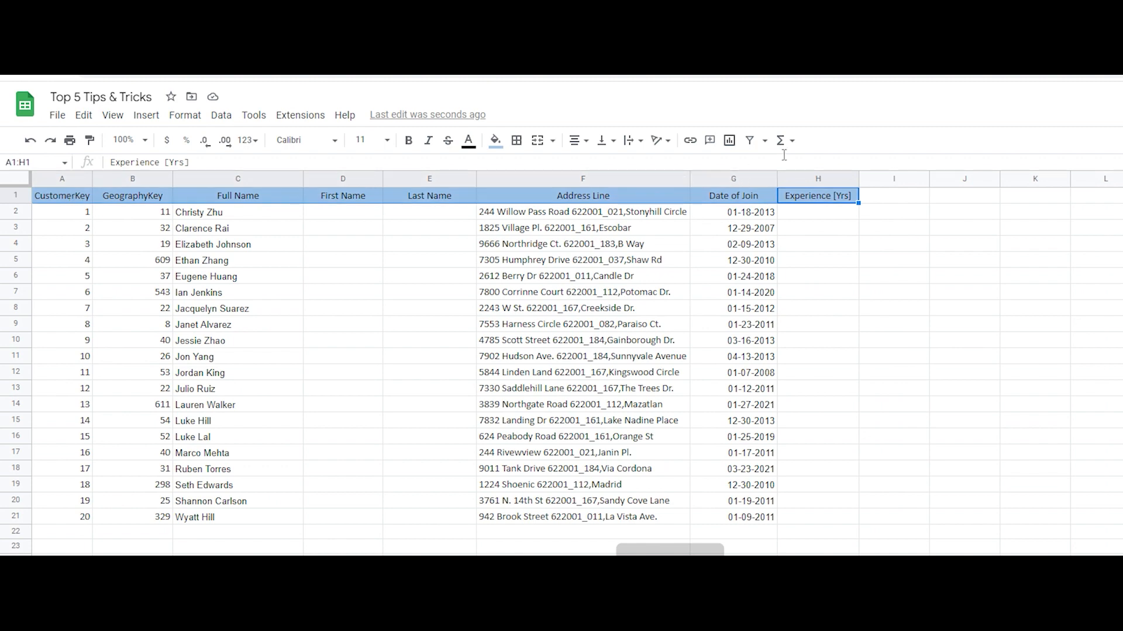
pyautogui.click(750, 141)
# Filter Full Name to only the customers in rows 5, 9, 13, 19 and 21
pyautogui.click(295, 196)
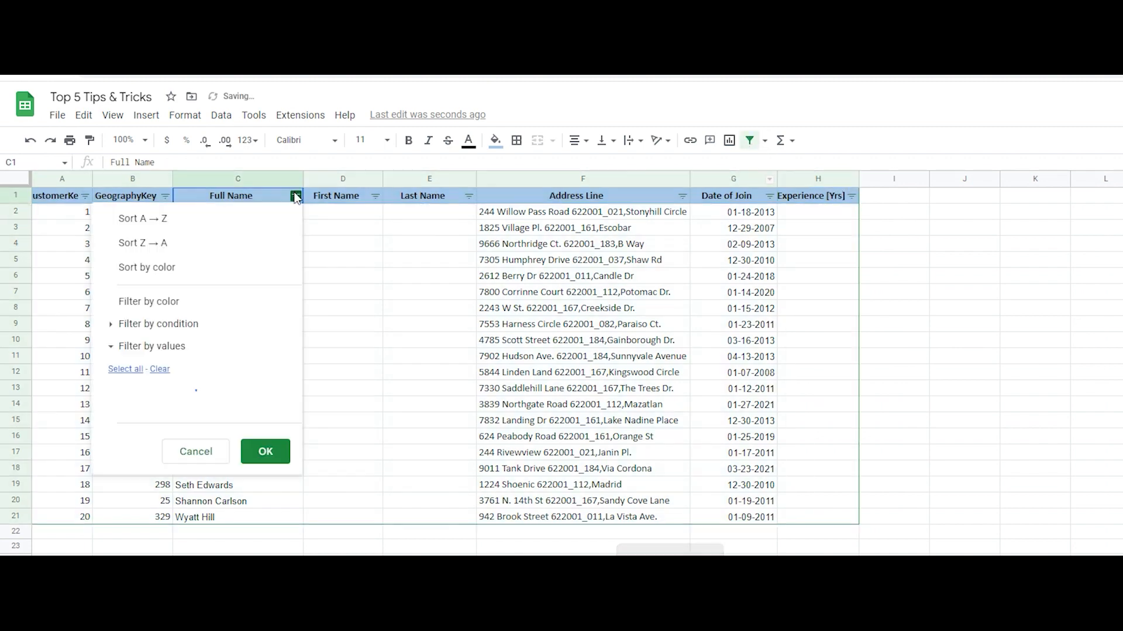
pyautogui.click(159, 369)
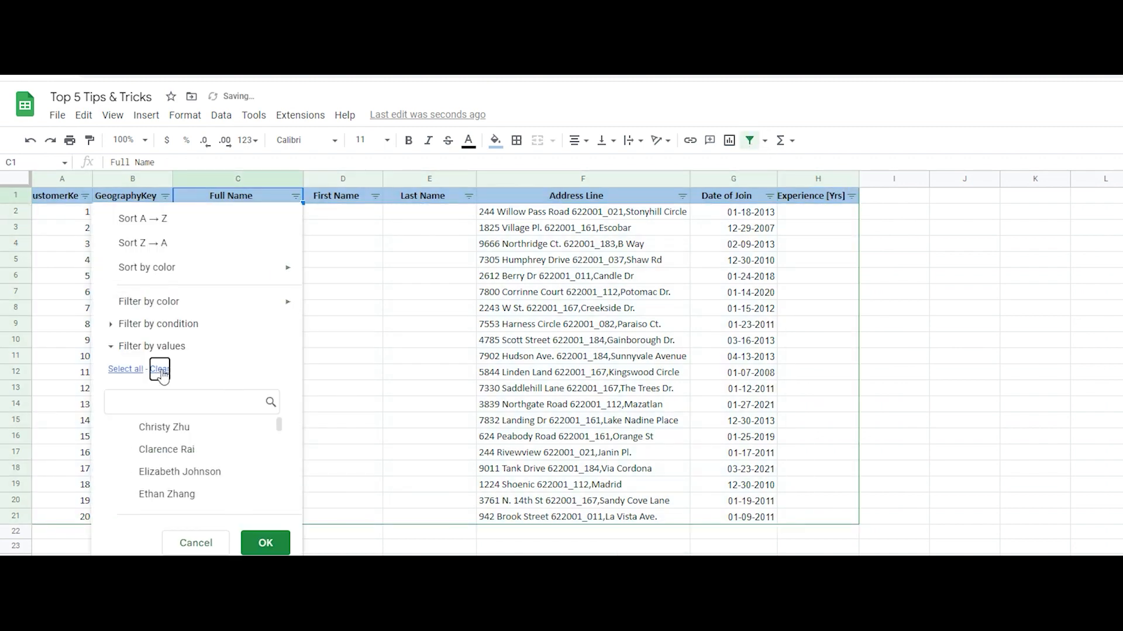
pyautogui.scroll(-2, 204, 418)
pyautogui.click(202, 431)
pyautogui.scroll(-2, 213, 451)
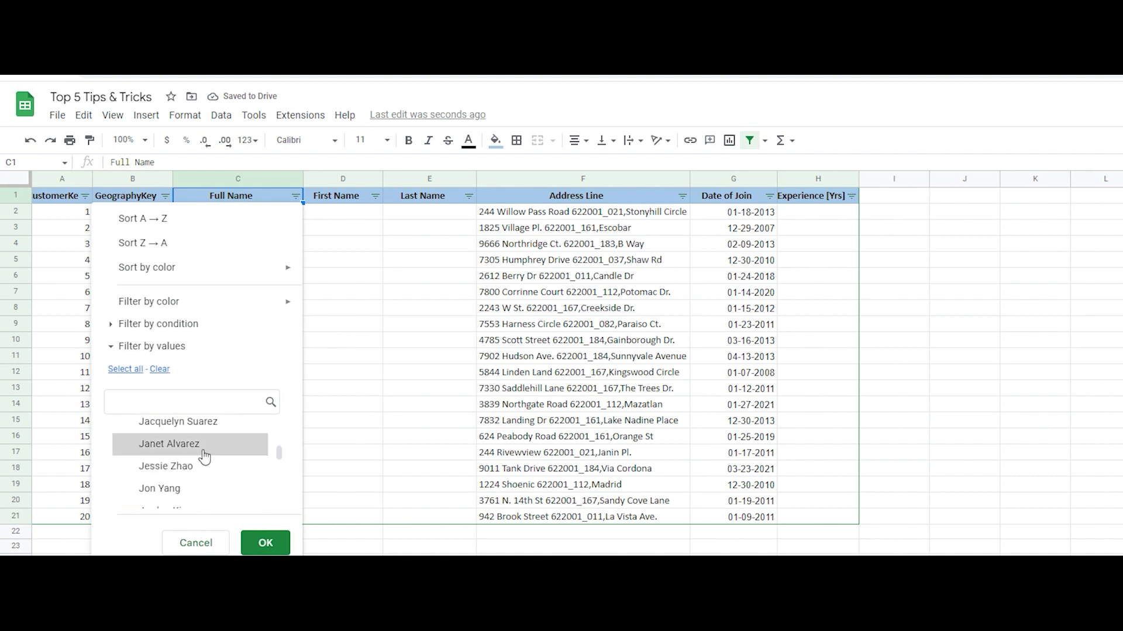
pyautogui.click(203, 444)
pyautogui.scroll(-5, 206, 459)
pyautogui.click(208, 459)
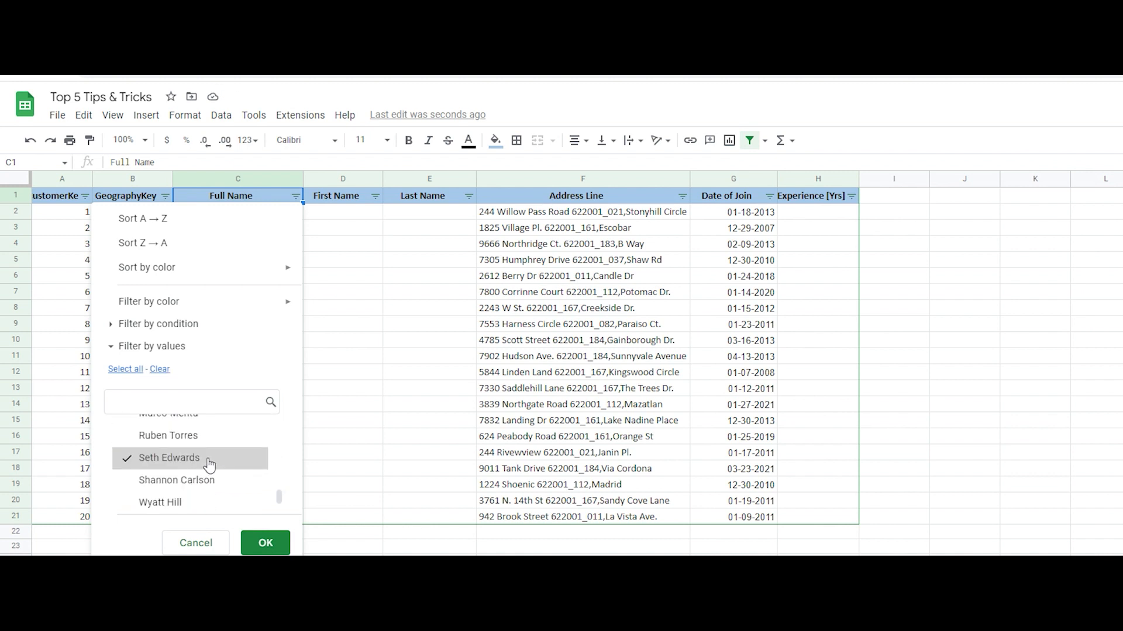
pyautogui.click(193, 501)
pyautogui.scroll(2, 210, 472)
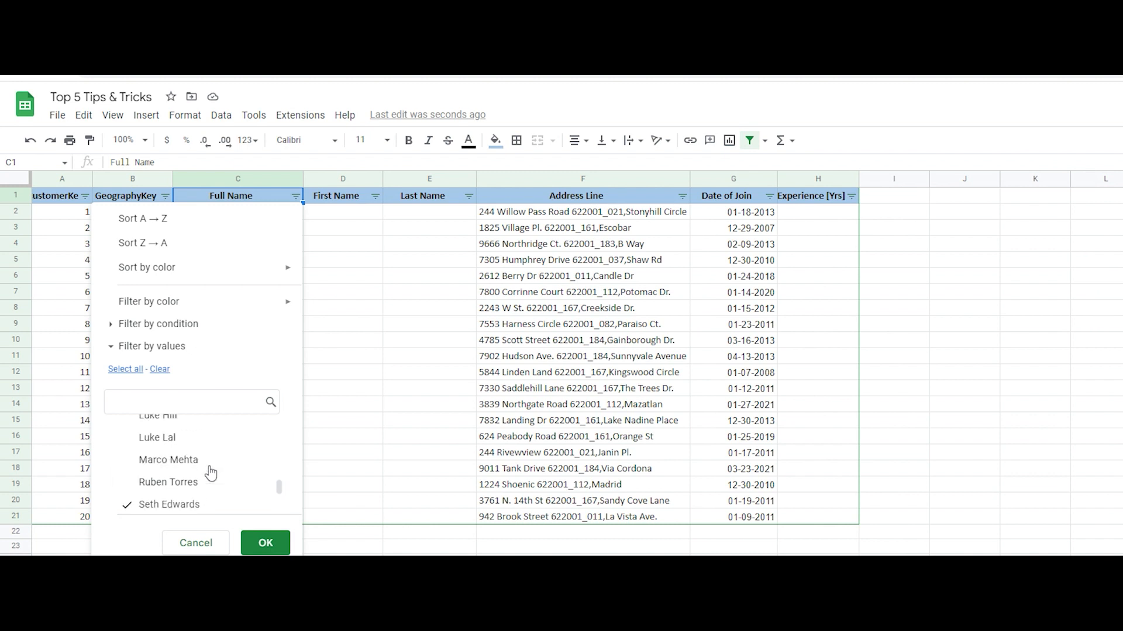
pyautogui.scroll(2, 211, 471)
pyautogui.click(187, 462)
pyautogui.click(264, 543)
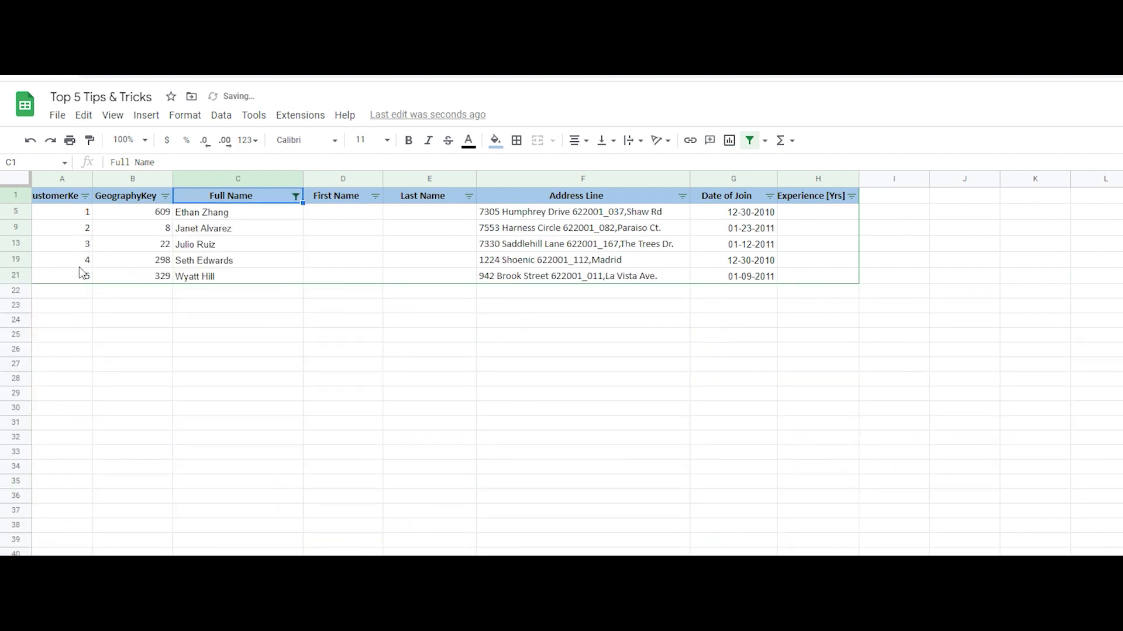
# Extend the Full Name filter to also include the customers in rows 8, 10, 14 and 17
pyautogui.click(295, 196)
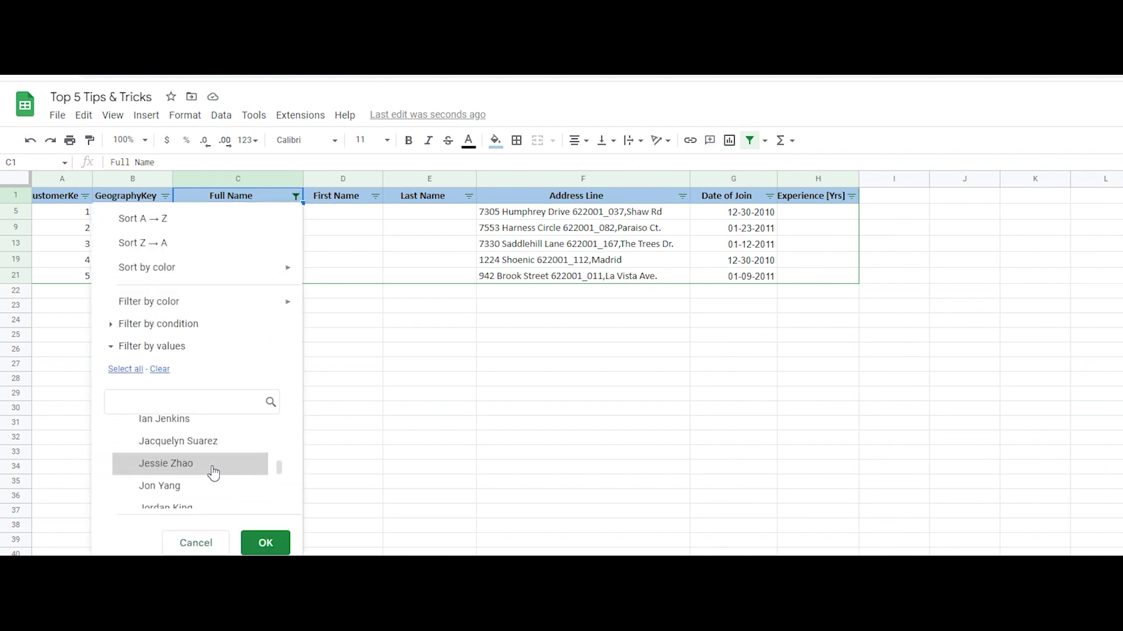
pyautogui.click(213, 465)
pyautogui.click(215, 443)
pyautogui.scroll(-2, 211, 467)
pyautogui.click(210, 462)
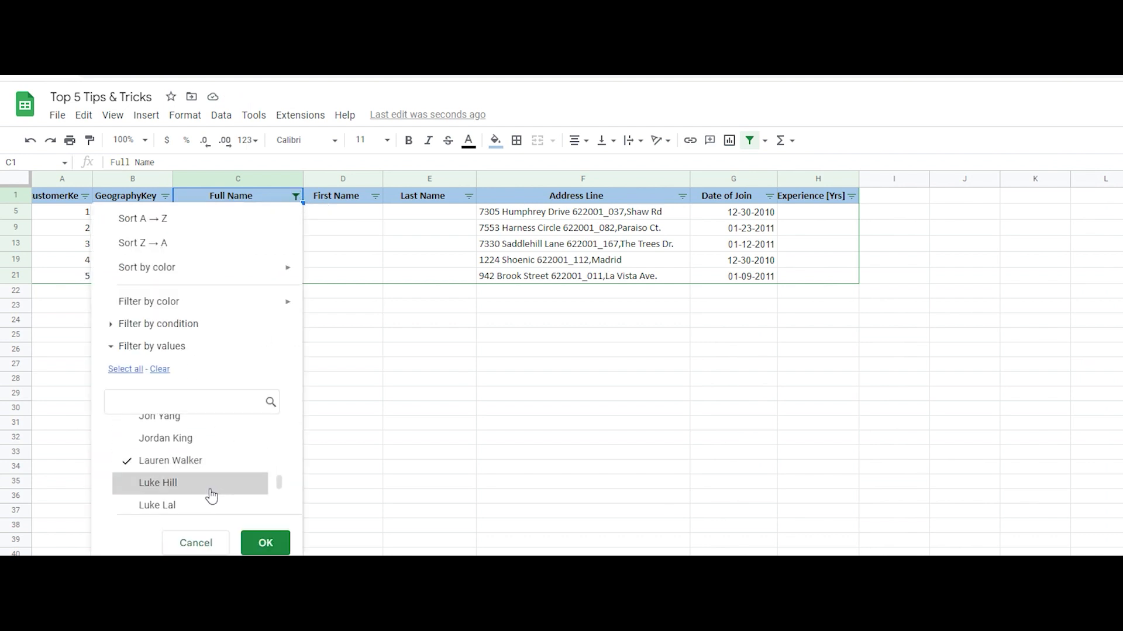
pyautogui.scroll(-2, 211, 485)
pyautogui.click(209, 458)
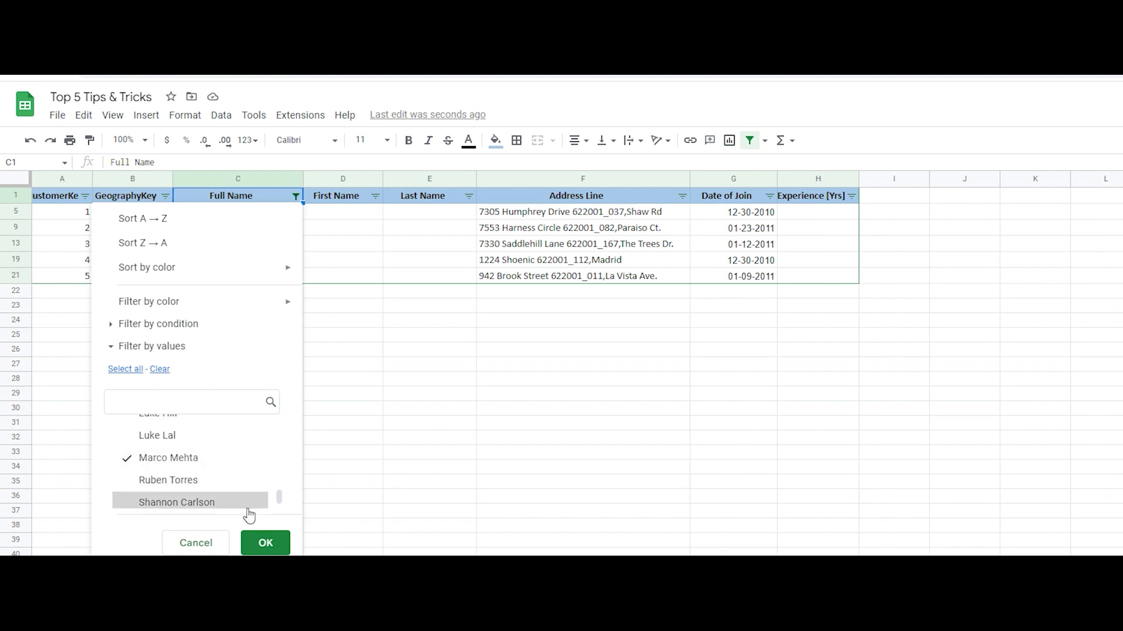
pyautogui.click(265, 544)
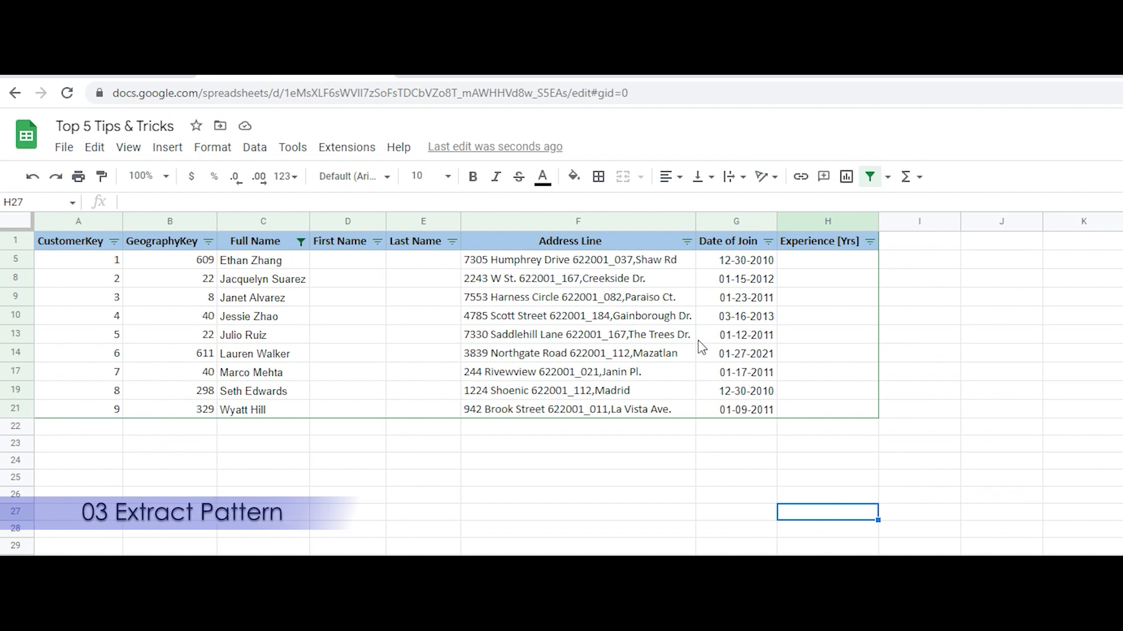
# Insert an empty column between Address Line and Date of Join and give it the header Pincode
pyautogui.click(619, 222)
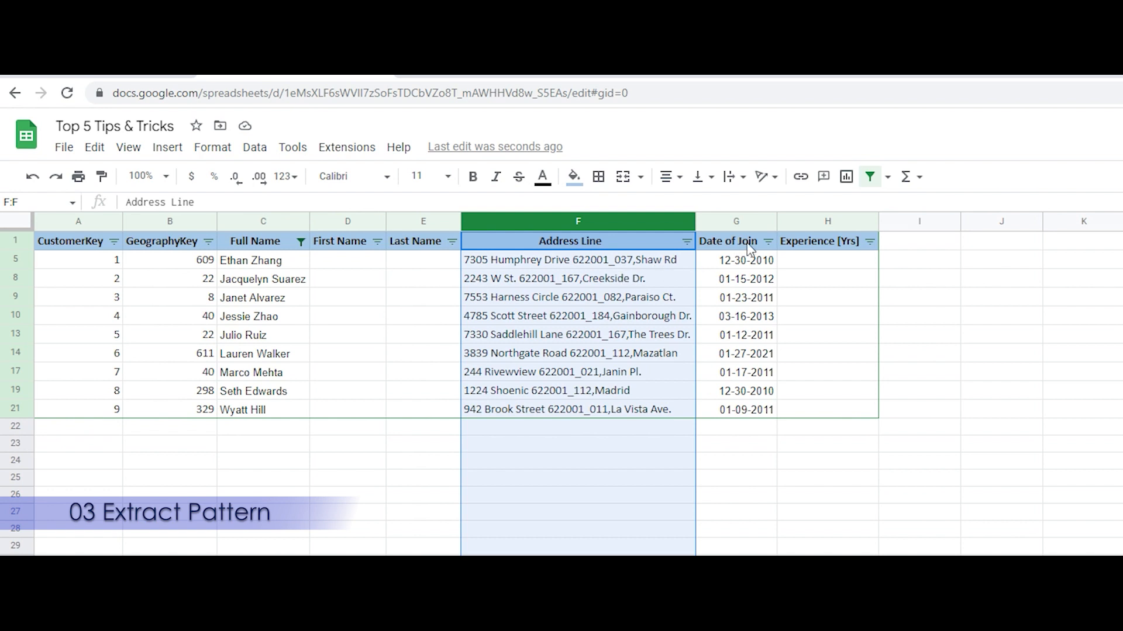
pyautogui.click(738, 223)
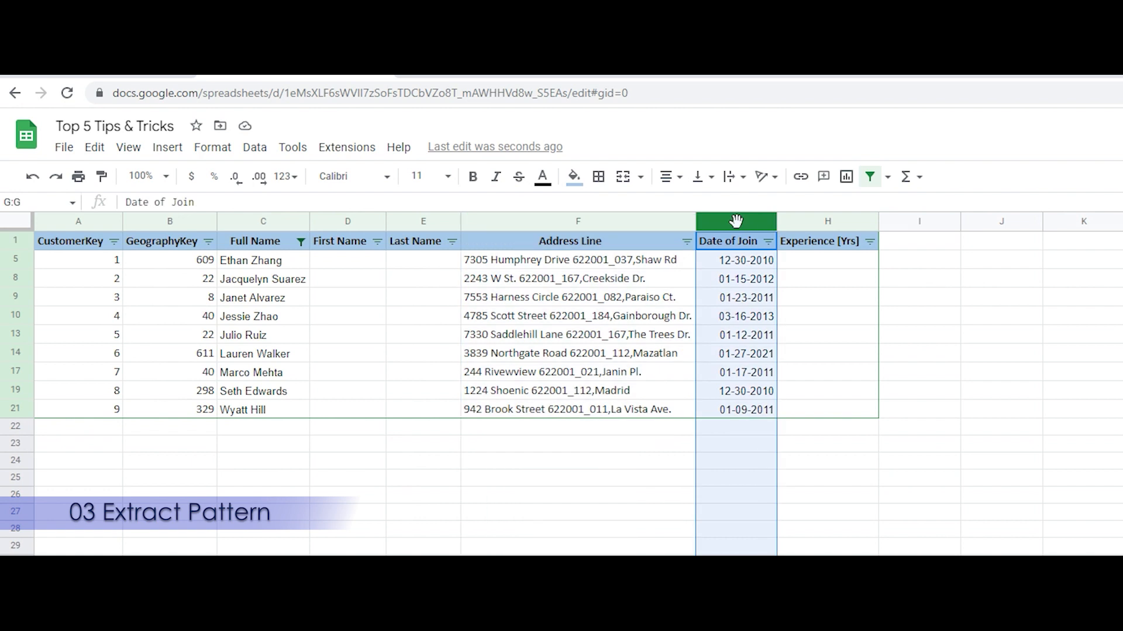
pyautogui.rightClick(738, 225)
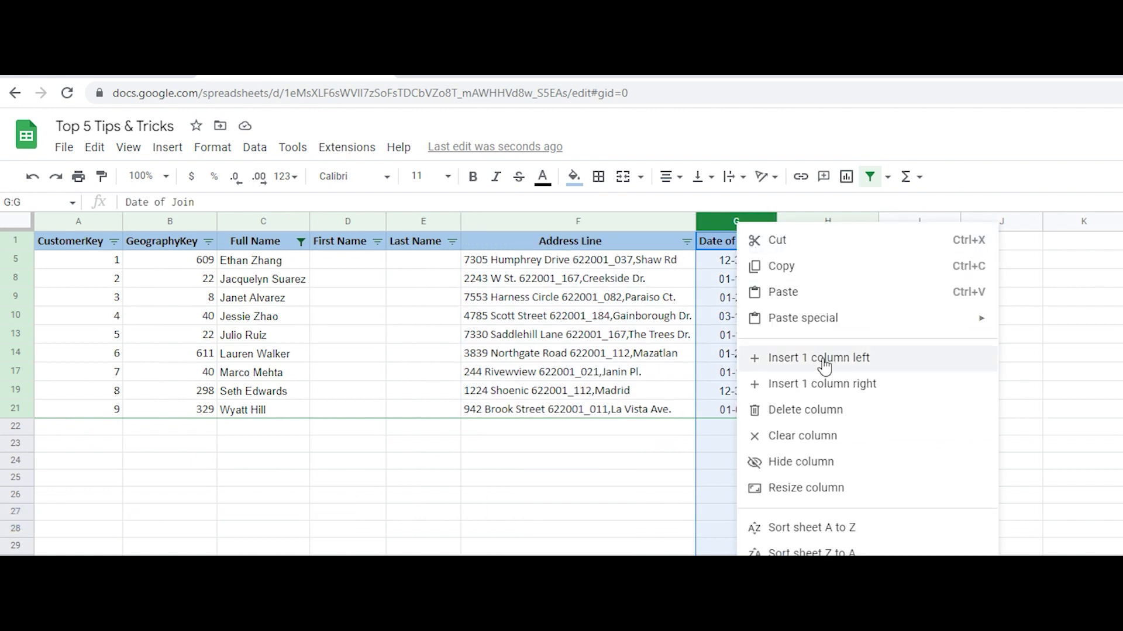
pyautogui.click(823, 364)
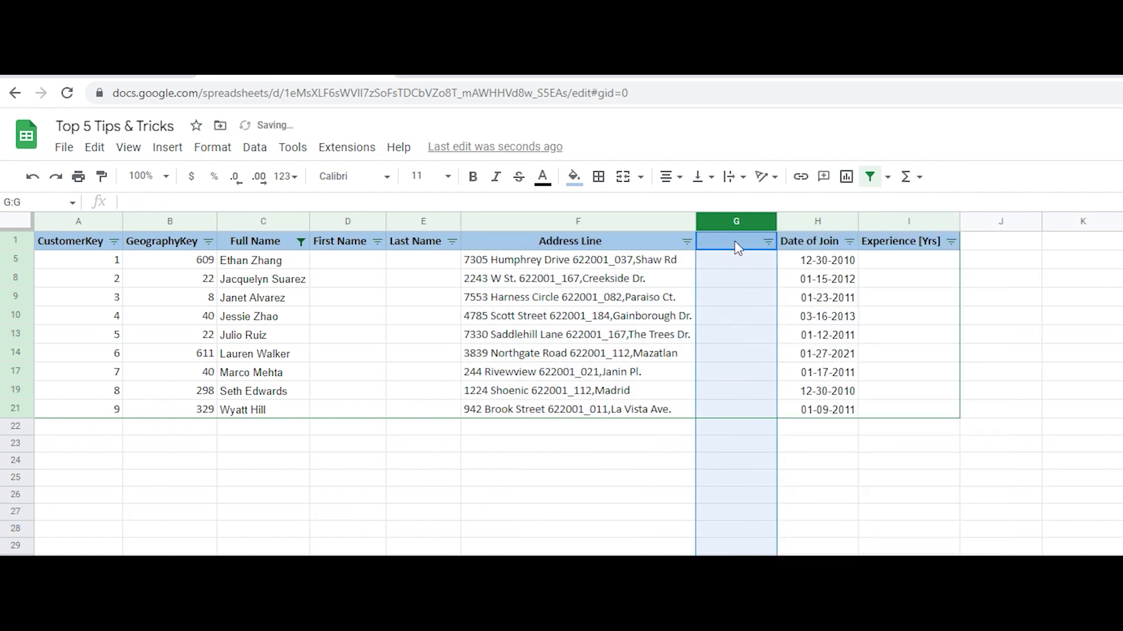
pyautogui.click(736, 245)
pyautogui.write('Pin')
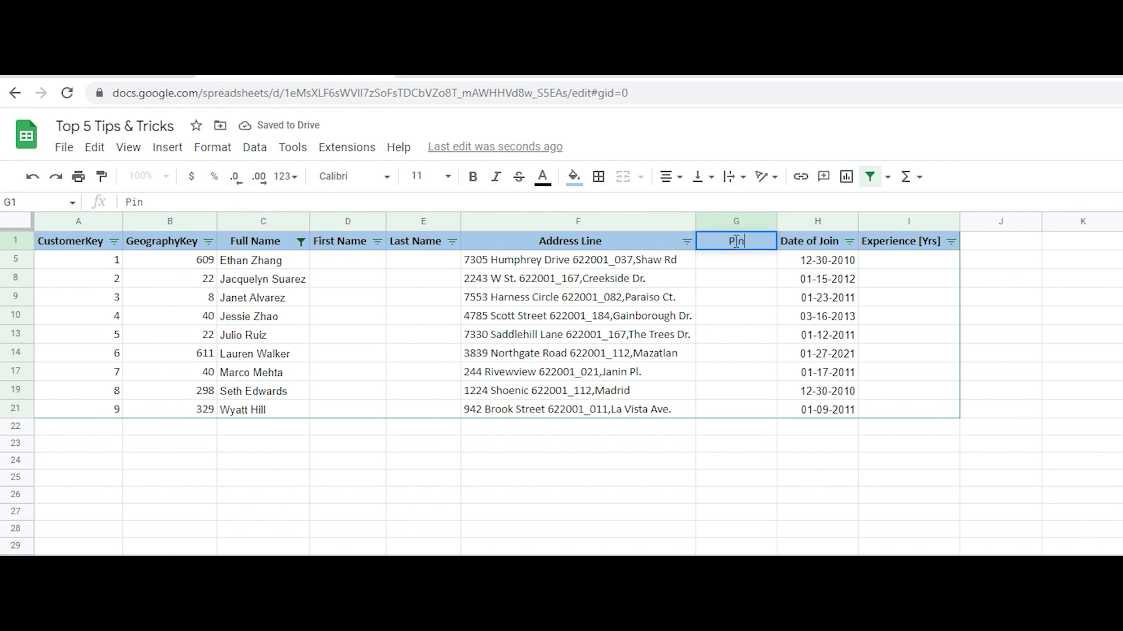
pyautogui.write('code')
pyautogui.press('Return')
# Enter =REGEXEXTRACT(F5,"\d+[_]+\d+") in Pincode cell G5 to extract the pincode from the address
pyautogui.write('=')
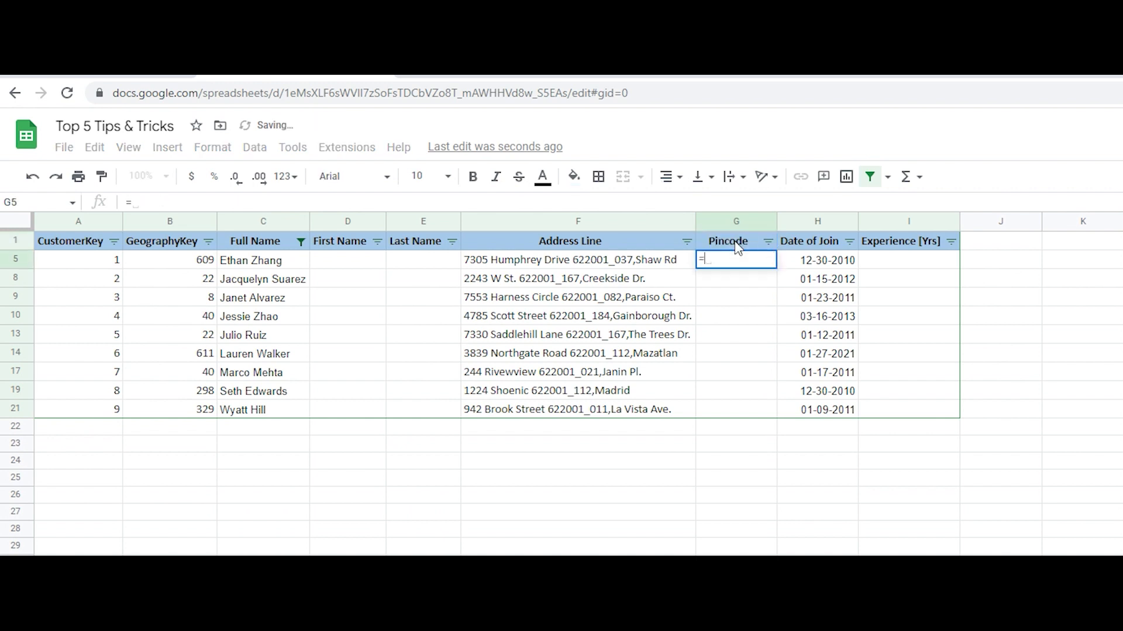
pyautogui.write('regexe')
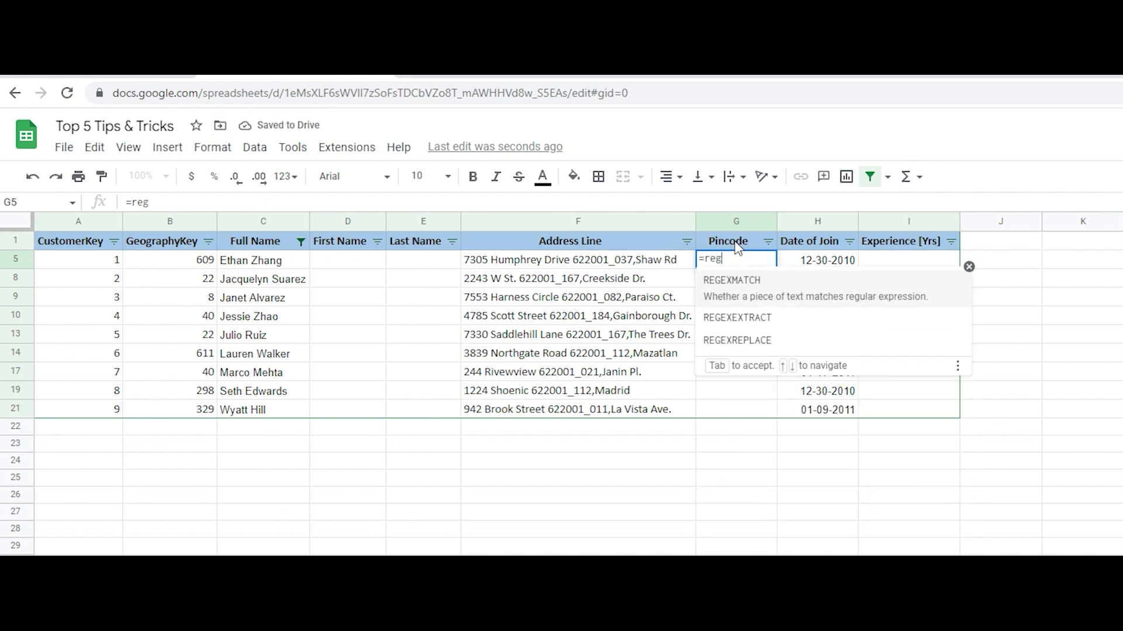
pyautogui.press('Tab')
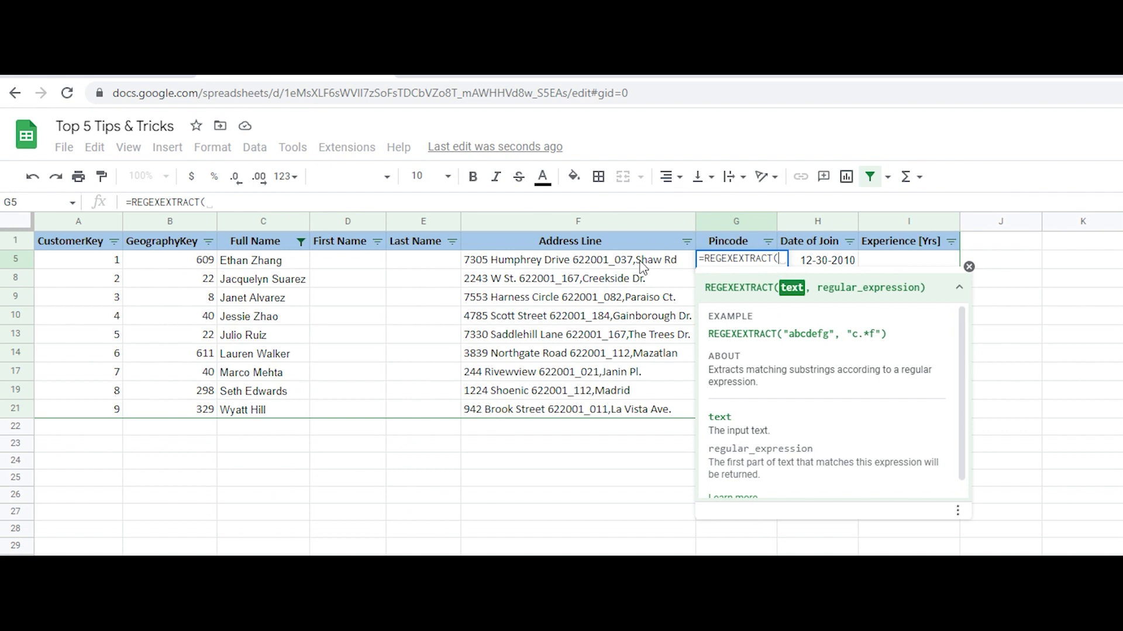
pyautogui.click(610, 263)
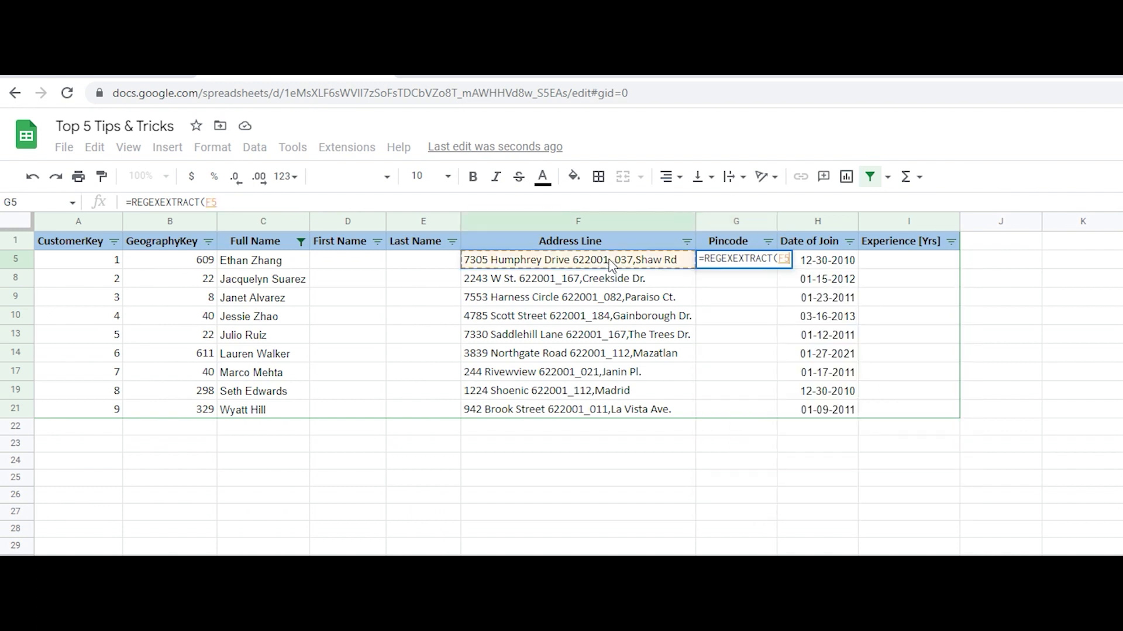
pyautogui.write(',"')
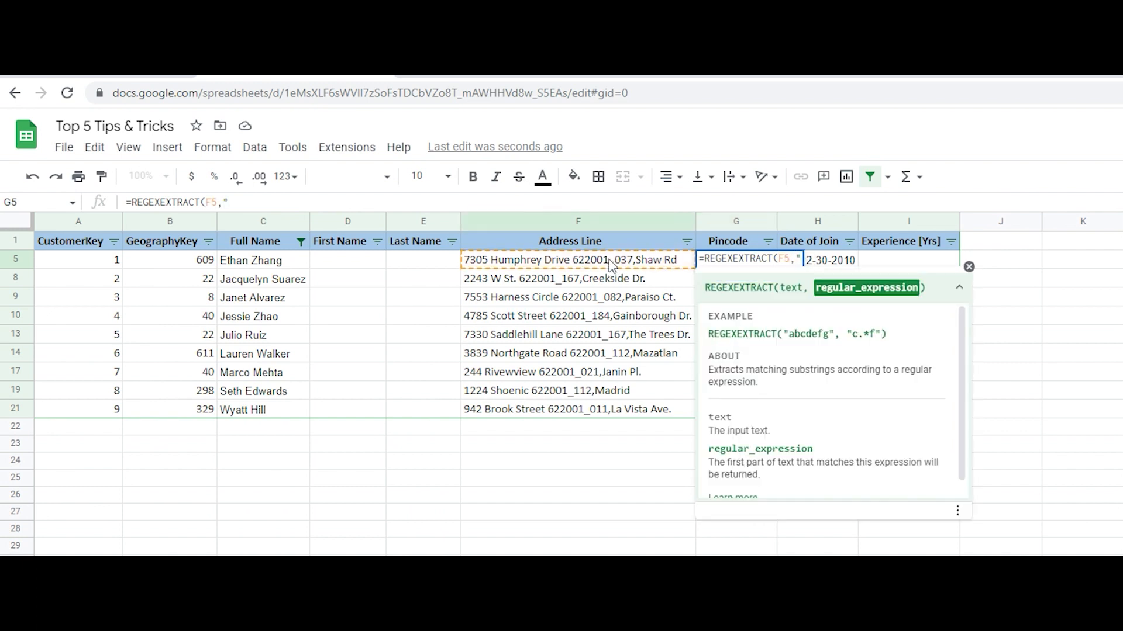
pyautogui.write('"')
pyautogui.write('\\d')
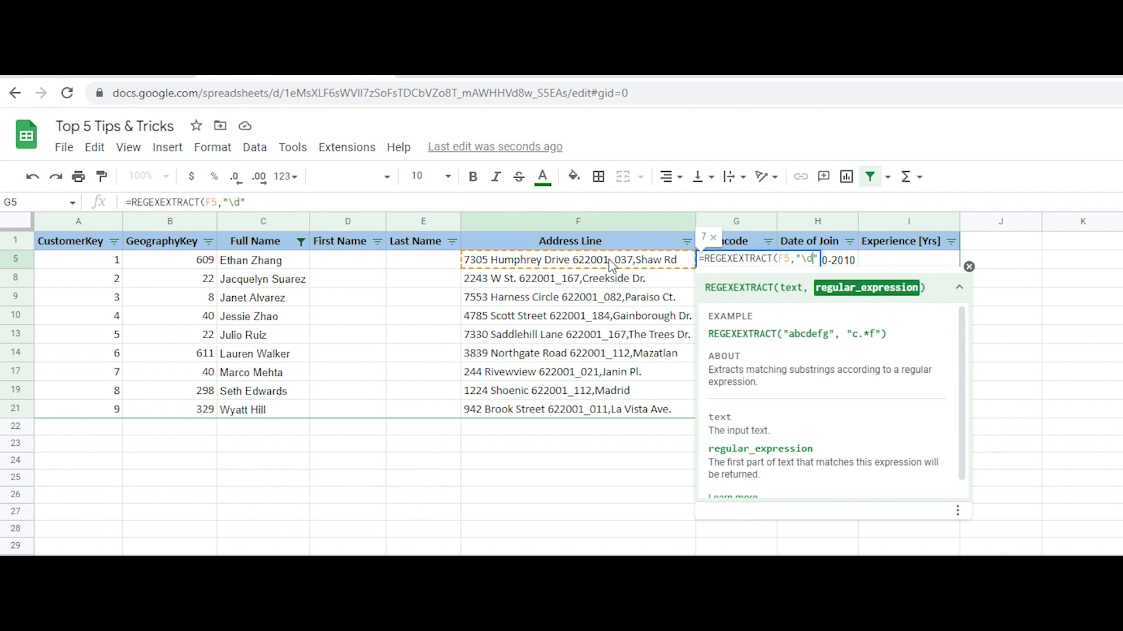
pyautogui.write('+')
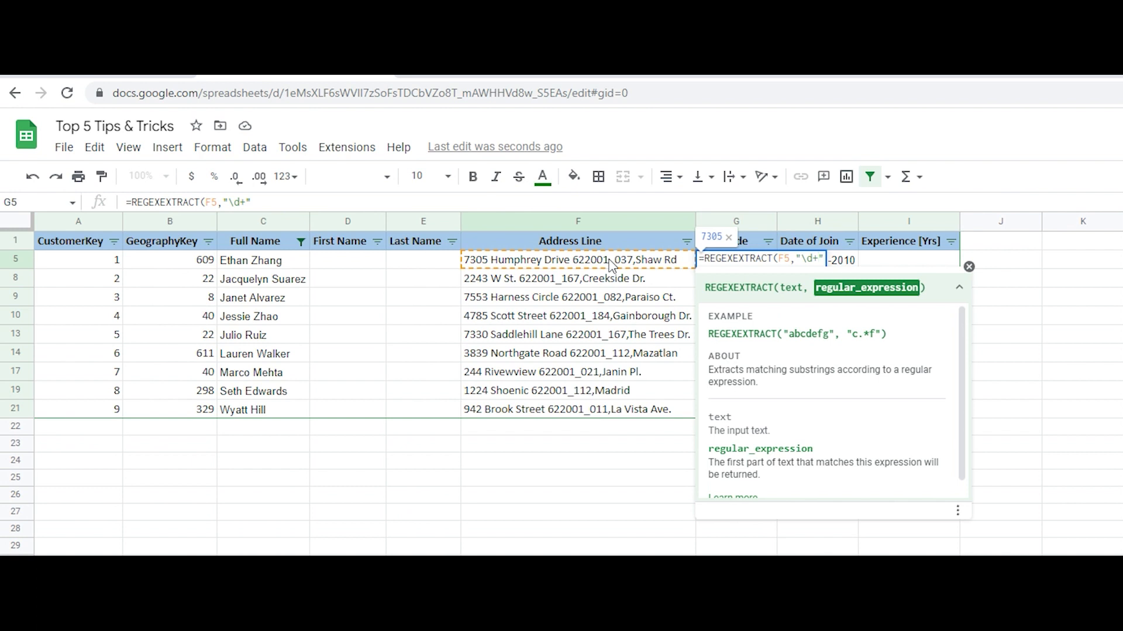
pyautogui.write('[')
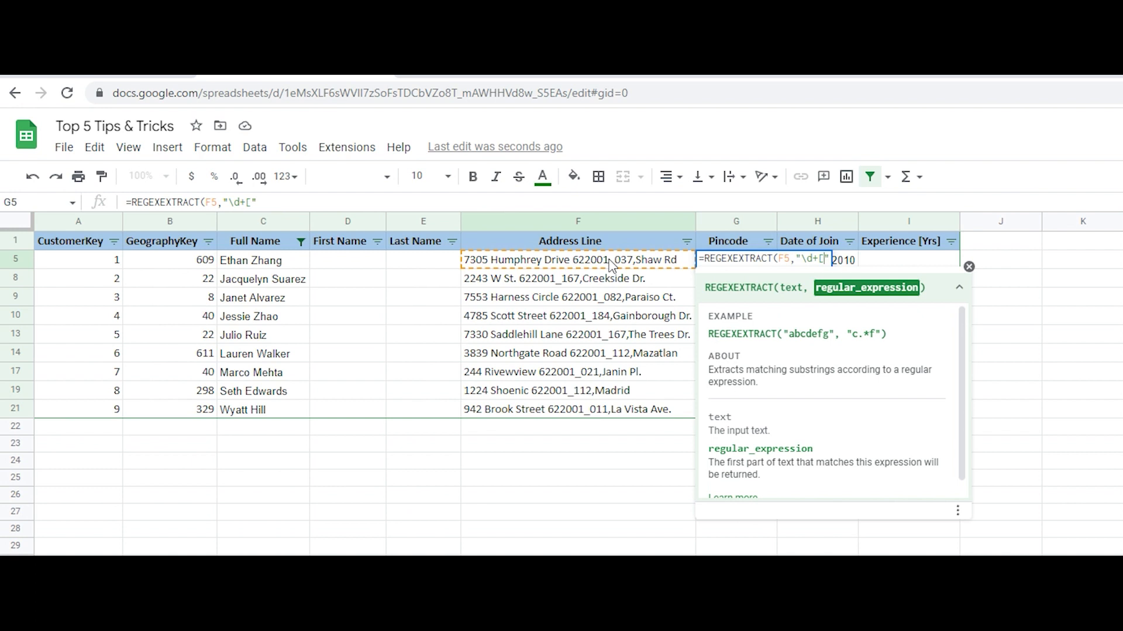
pyautogui.write(']')
pyautogui.write('_')
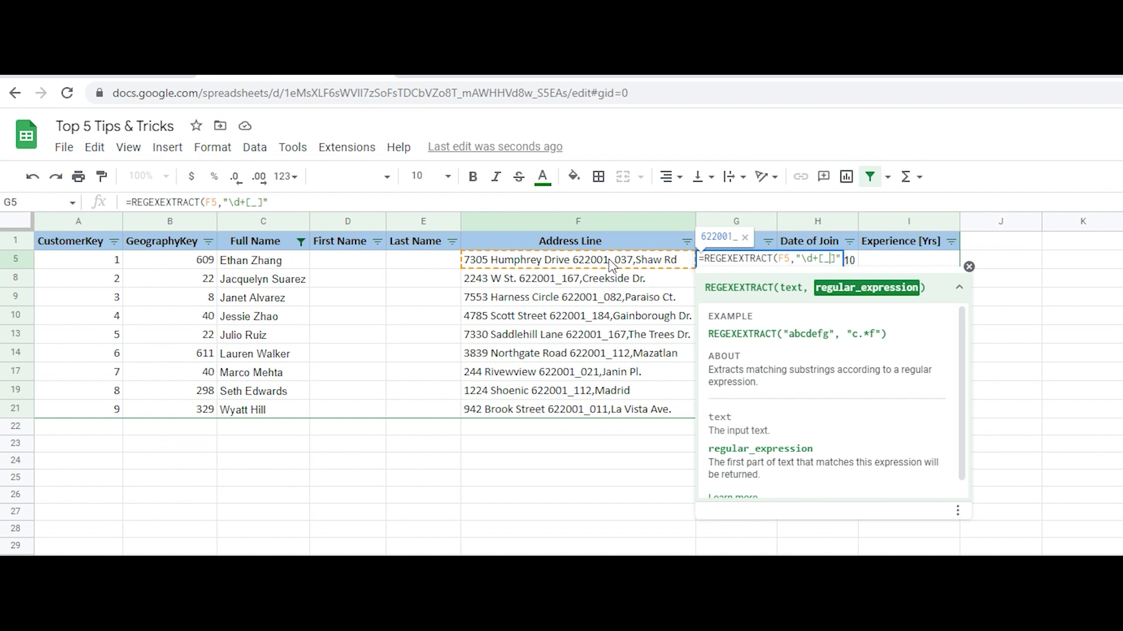
pyautogui.press('Right')
pyautogui.write('+')
pyautogui.write('\\d+')
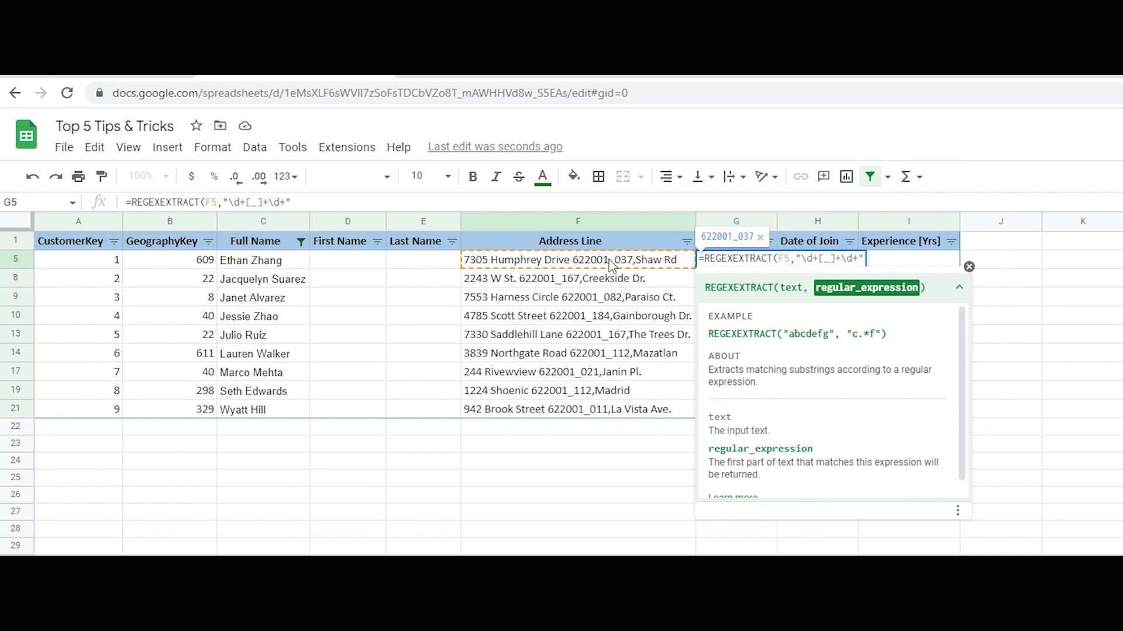
pyautogui.press('Right')
pyautogui.write(')')
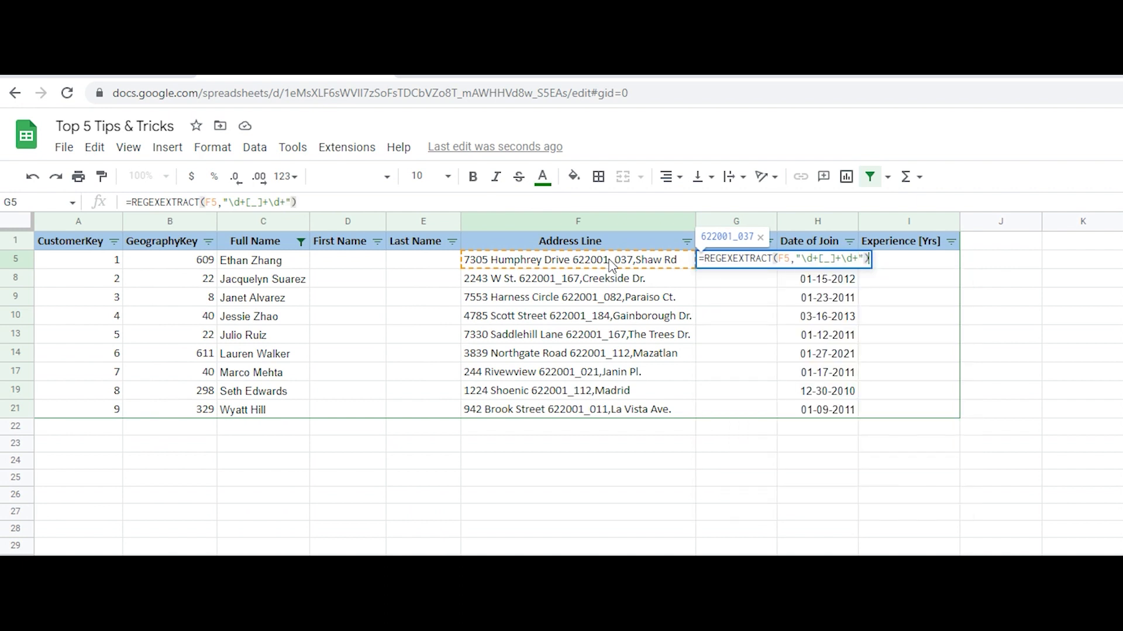
pyautogui.press('Return')
# Fill the G5 pincode formula down the filtered Pincode column to row 21
pyautogui.click(766, 260)
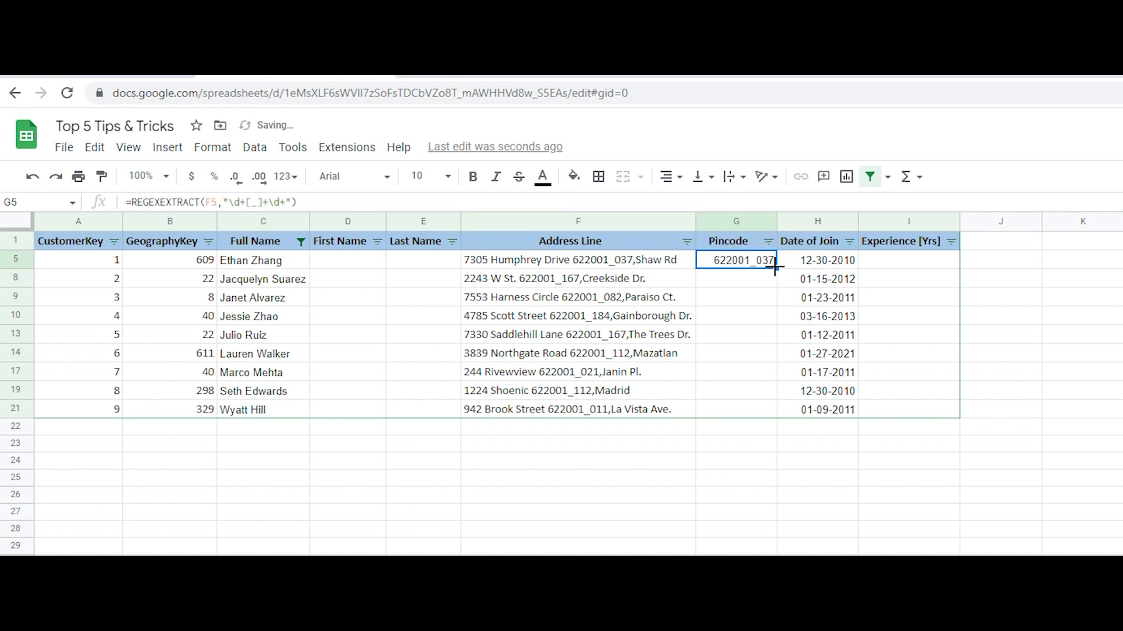
pyautogui.moveTo(776, 269); pyautogui.dragTo(775, 412)
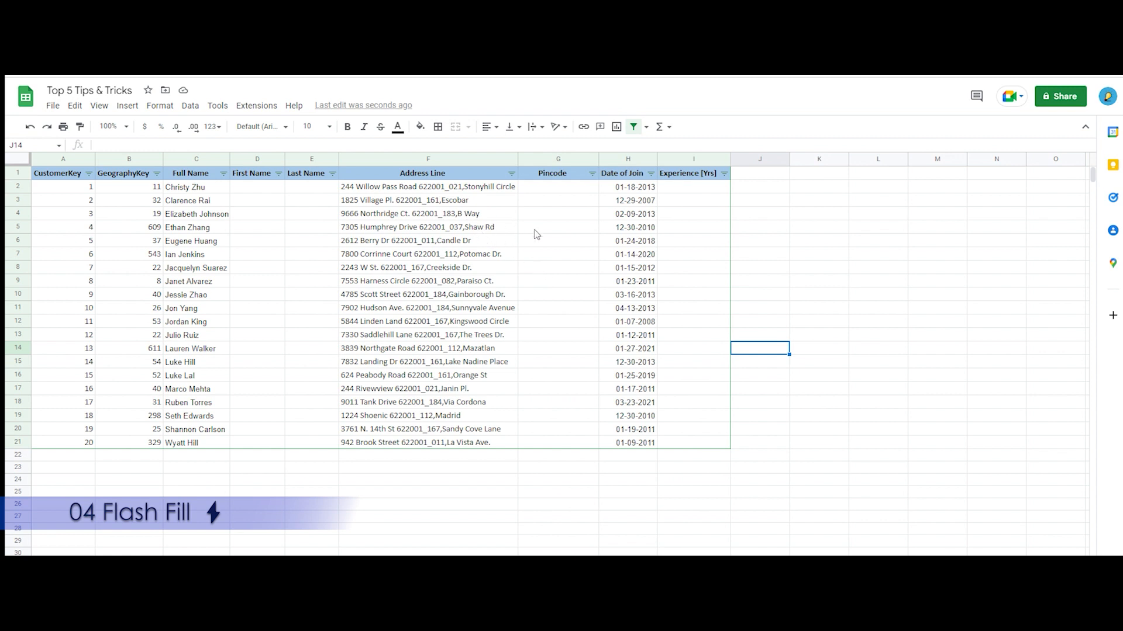
# Enter the pincode contained in the row 2 address in G2, including the underscore and its three-digit suffix
pyautogui.click(544, 193)
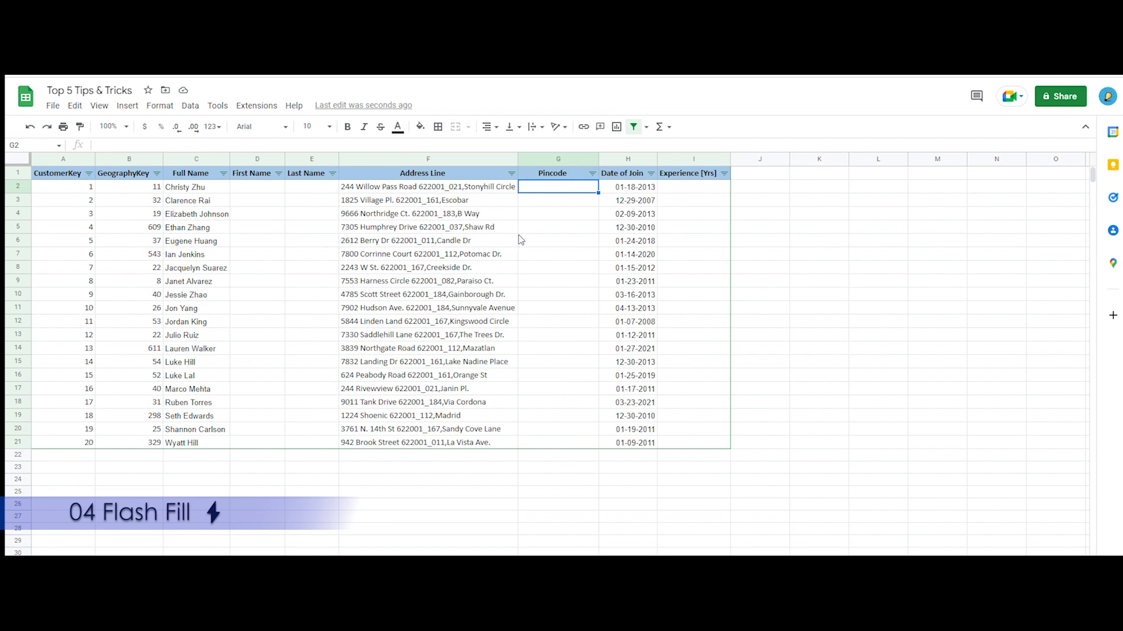
pyautogui.write('6220')
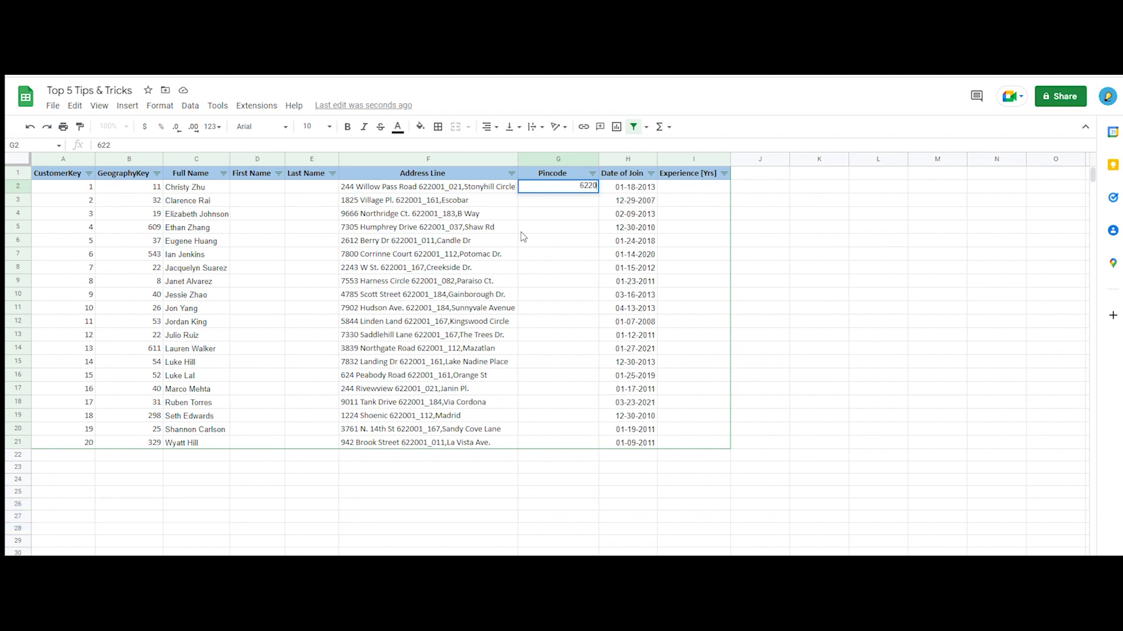
pyautogui.write('01_021')
pyautogui.press('Return')
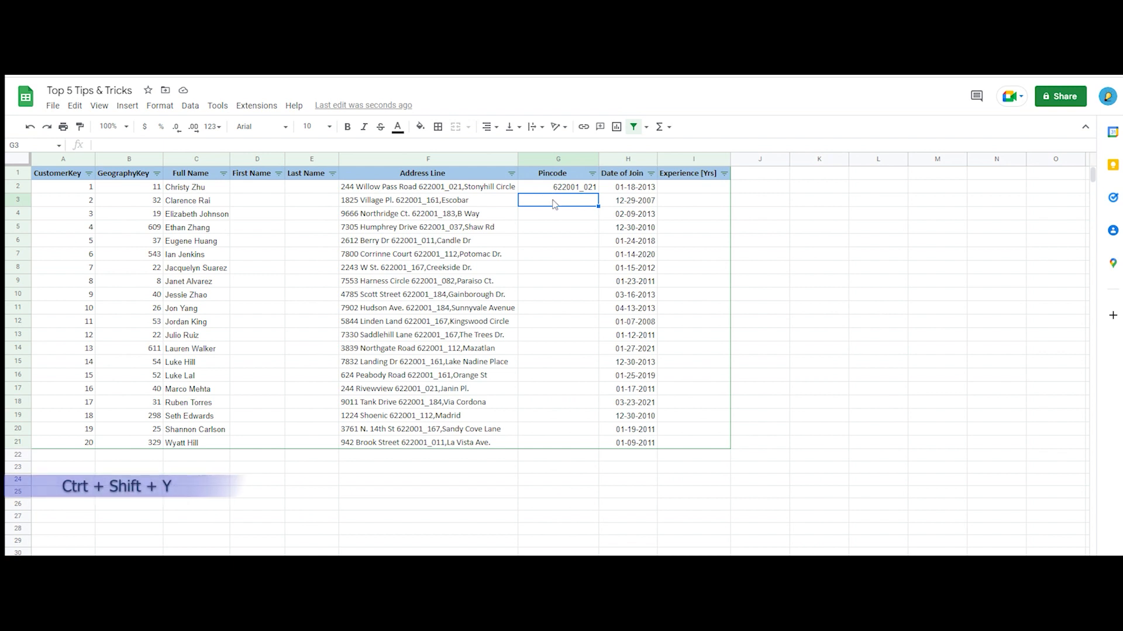
# Enter the pincode contained in the row 3 address in G3 as a second example, in the same format
pyautogui.write('6')
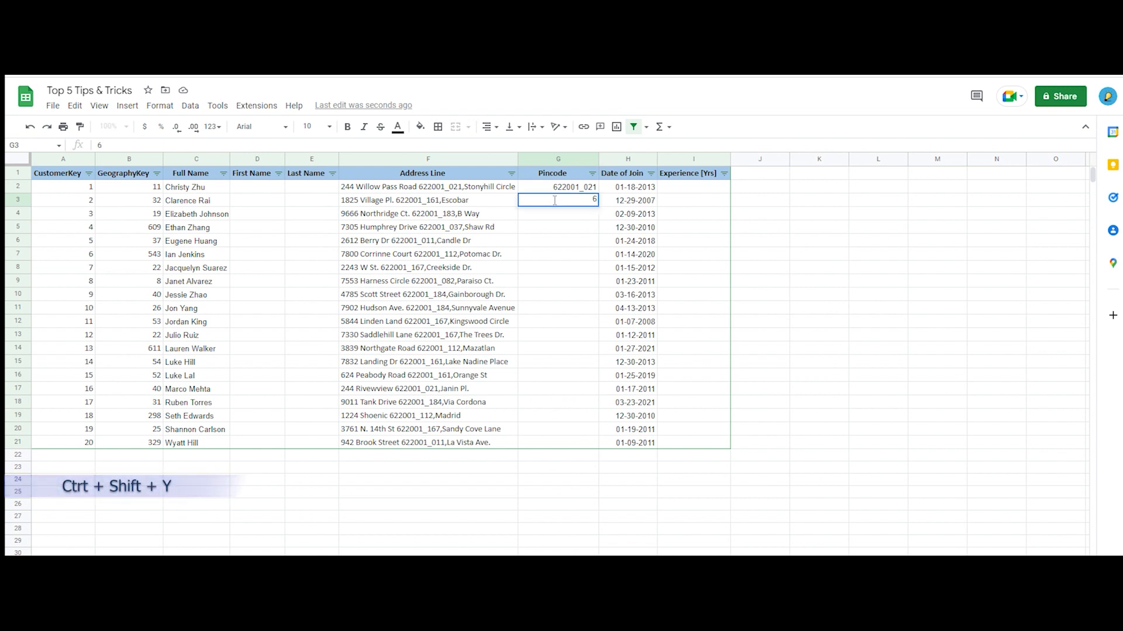
pyautogui.write('220')
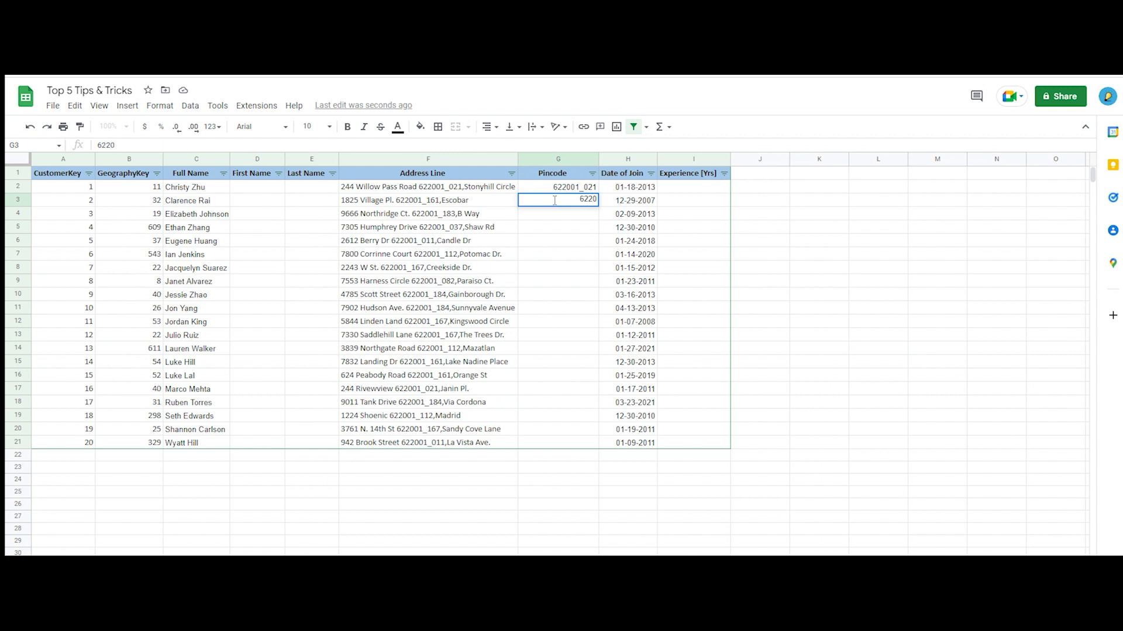
pyautogui.write('01_161')
pyautogui.press('Return')
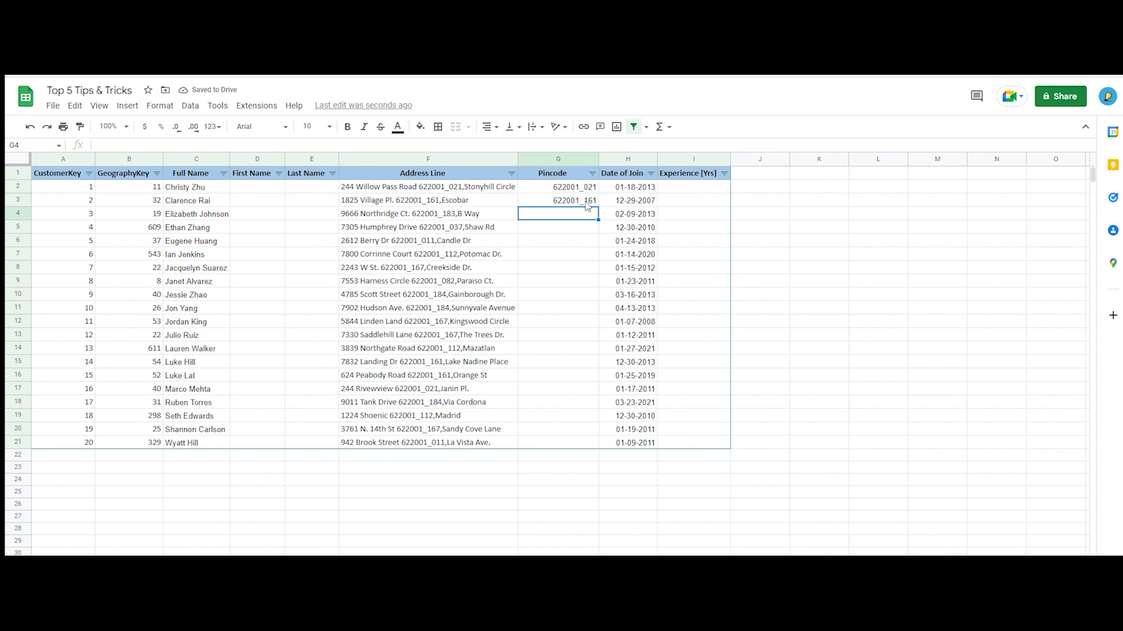
# Fill the remaining Pincode cells from G4 to G21 with Smart Fill, following the two example entries
pyautogui.click(586, 205)
pyautogui.click(585, 218)
pyautogui.hotkey('ctrl', 'Return')
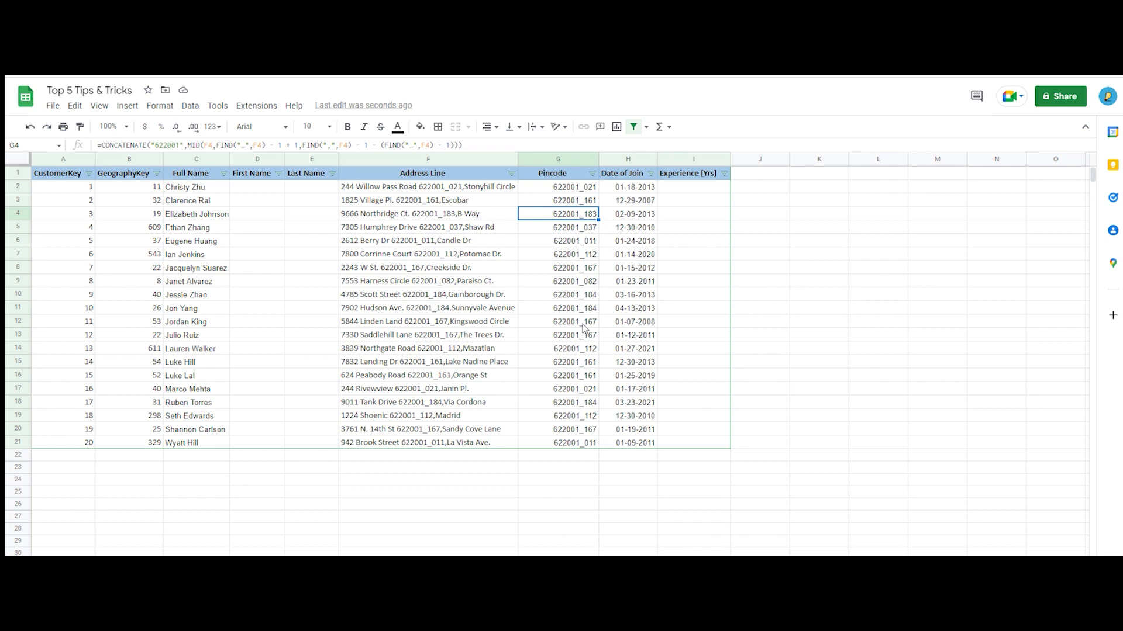
# Copy only the first name from the full name in C2 into First Name cell D2
pyautogui.click(262, 187)
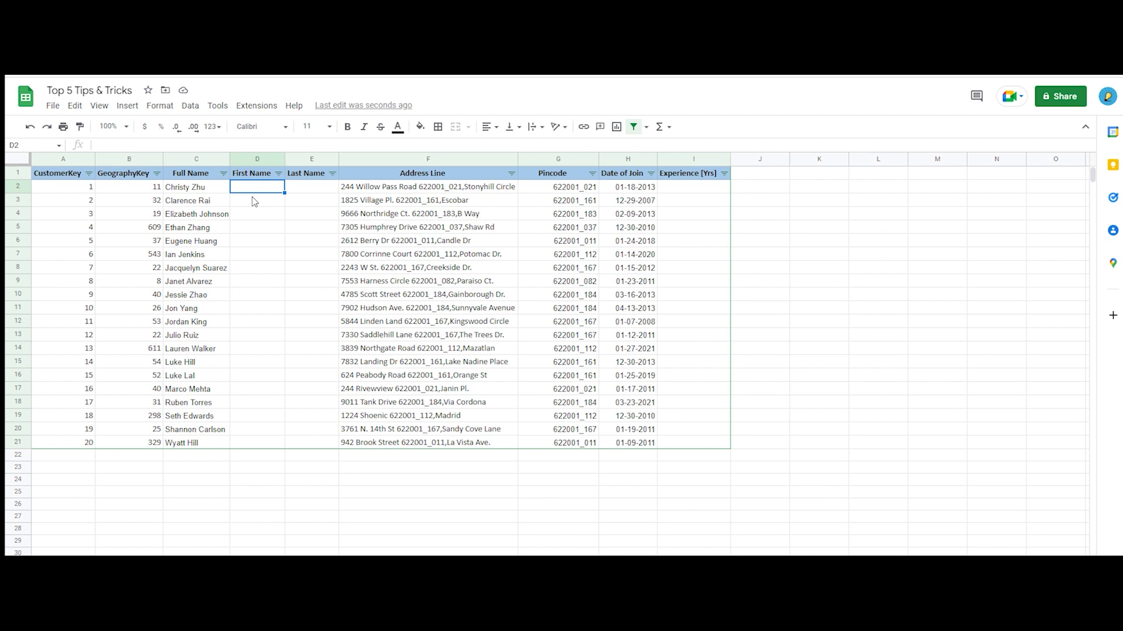
pyautogui.doubleClick(174, 186)
pyautogui.moveTo(189, 186); pyautogui.dragTo(134, 186)
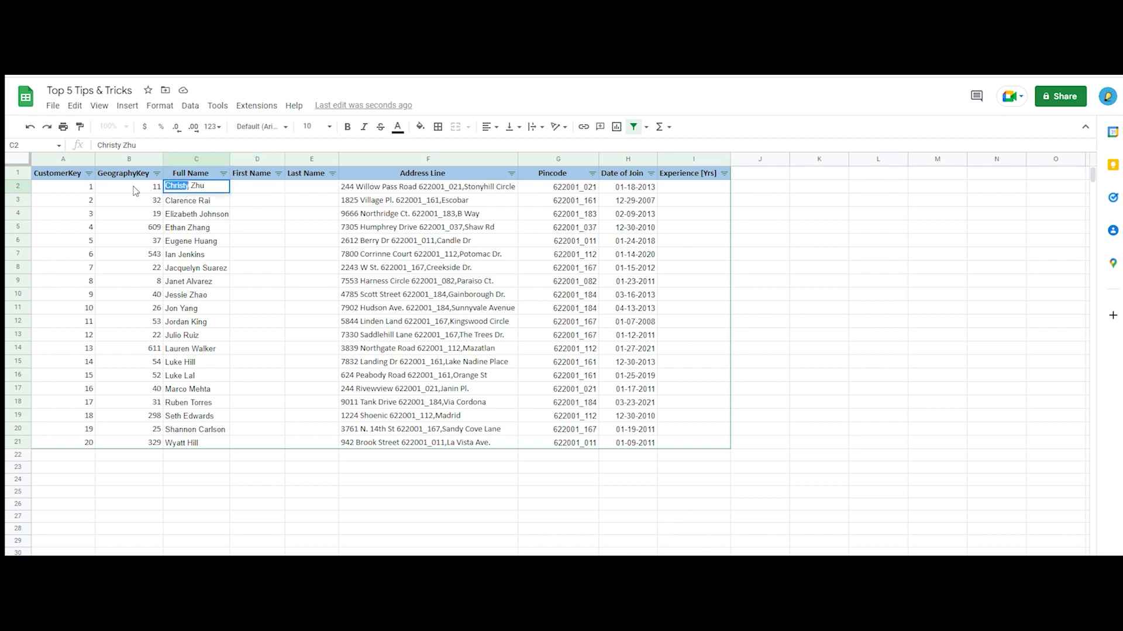
pyautogui.hotkey('ctrl', 'c')
pyautogui.doubleClick(251, 187)
pyautogui.hotkey('ctrl', 'v')
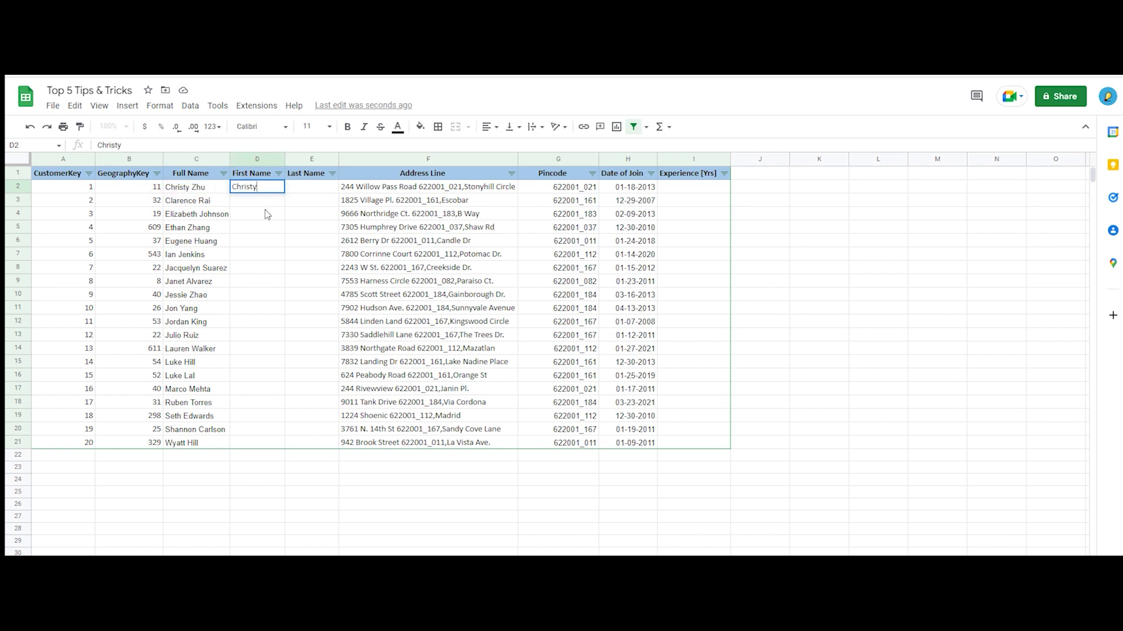
pyautogui.click(266, 214)
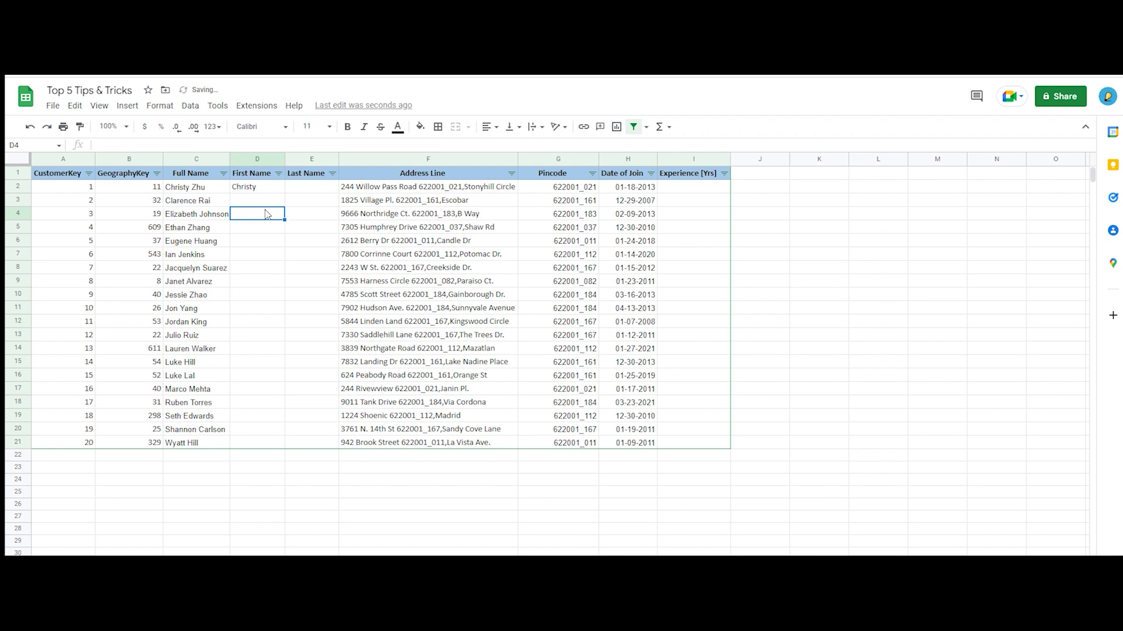
# Enter the first name from C3 in D3 and complete the First Name column through D21 with Smart Fill
pyautogui.click(264, 201)
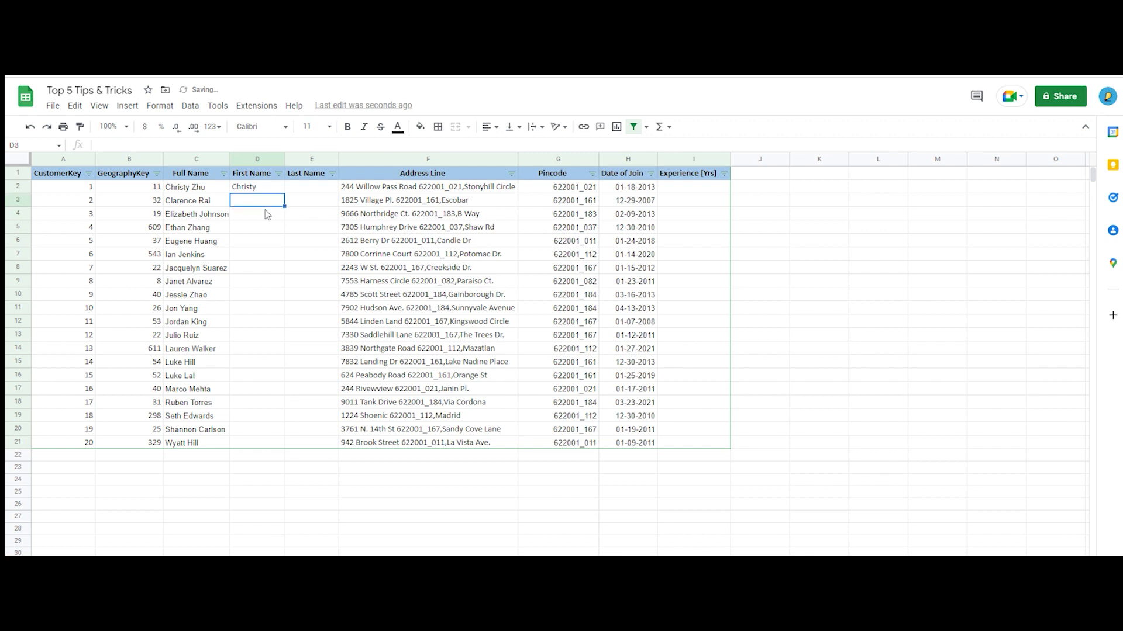
pyautogui.doubleClick(192, 201)
pyautogui.moveTo(196, 201); pyautogui.dragTo(121, 206)
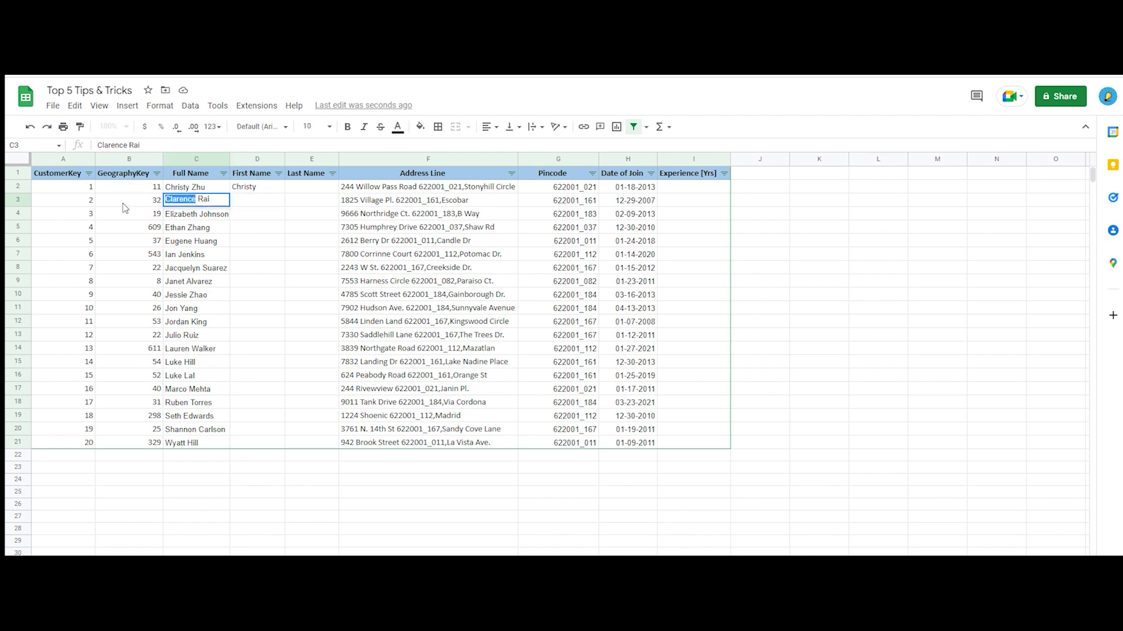
pyautogui.click(244, 203)
pyautogui.write('Clarence')
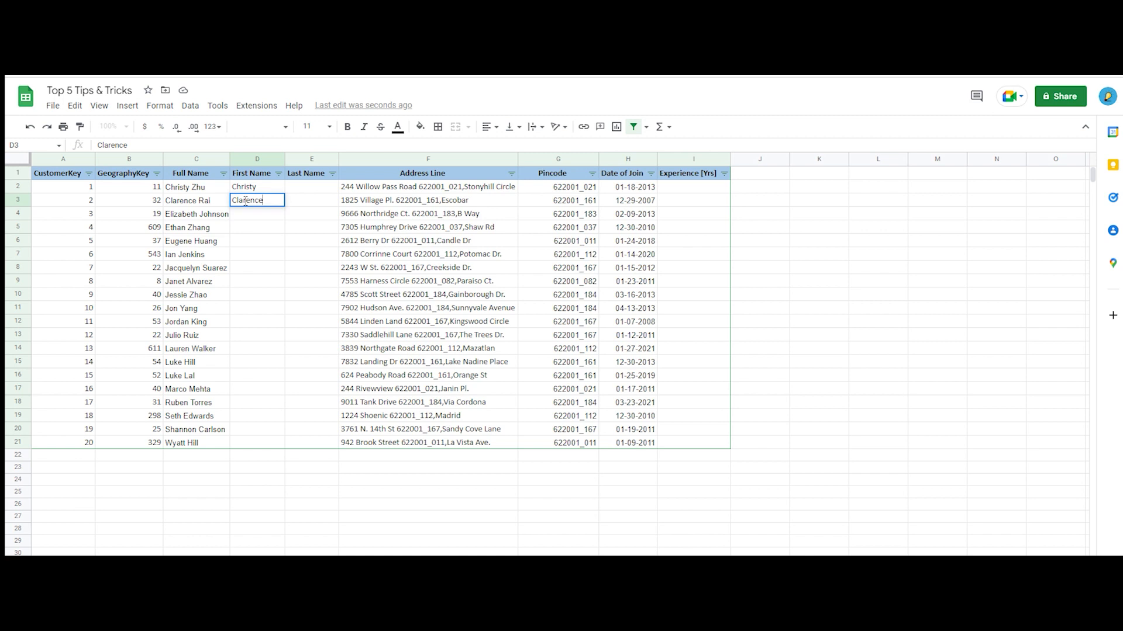
pyautogui.press('Return')
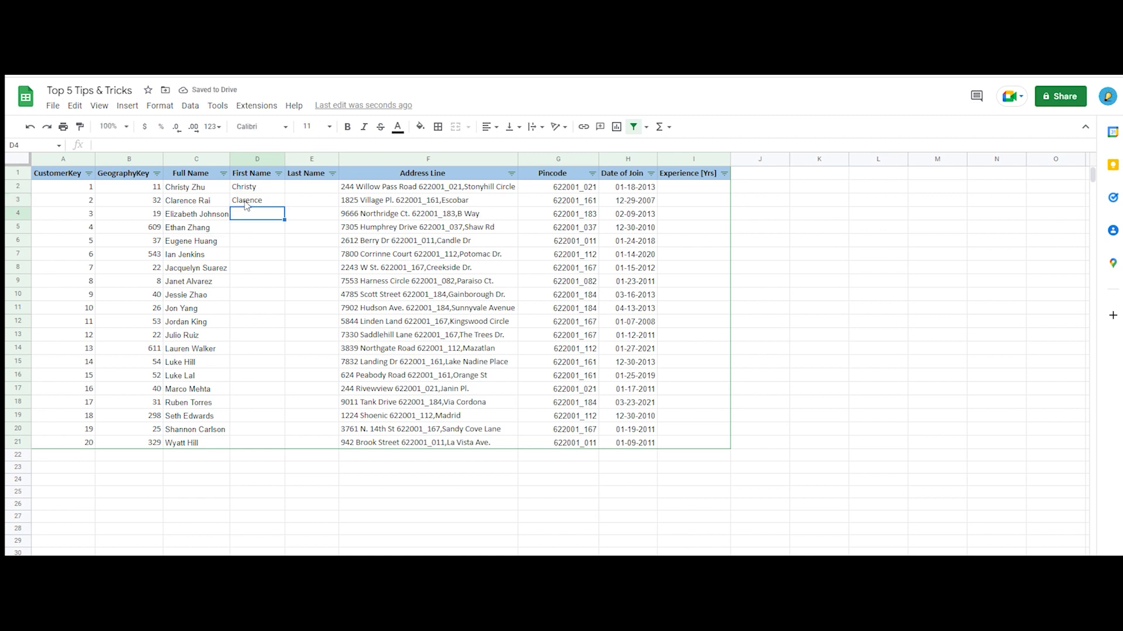
pyautogui.write('Elizabeth')
pyautogui.hotkey('ctrl', 'Return')
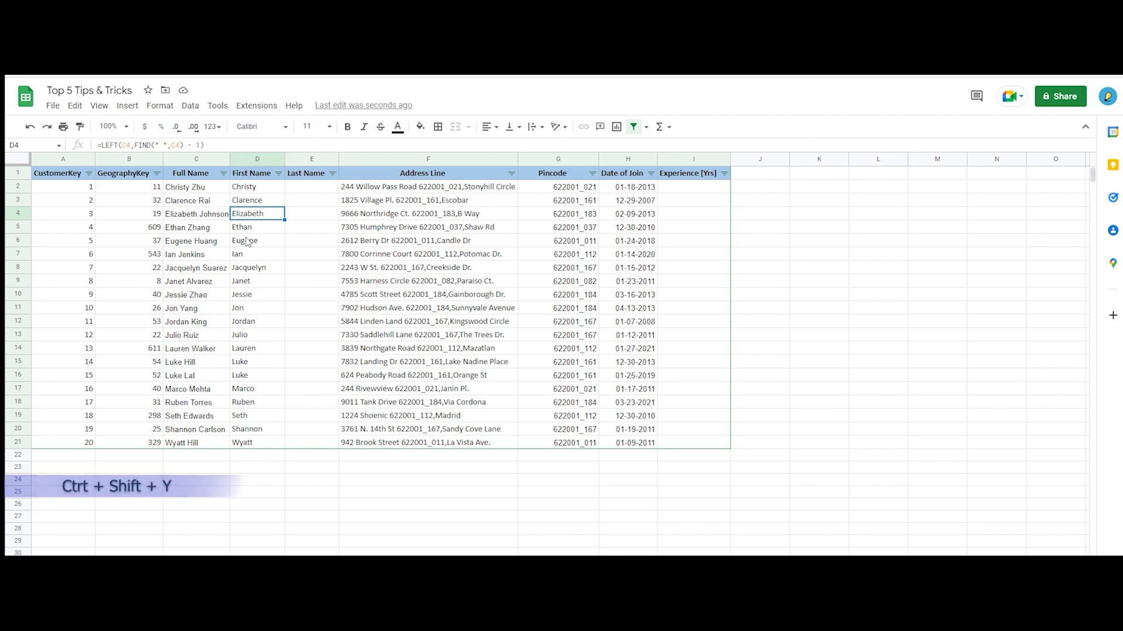
# Enter the last name from the full name in C2 in Last Name cell E2
pyautogui.click(306, 188)
pyautogui.doubleClick(209, 187)
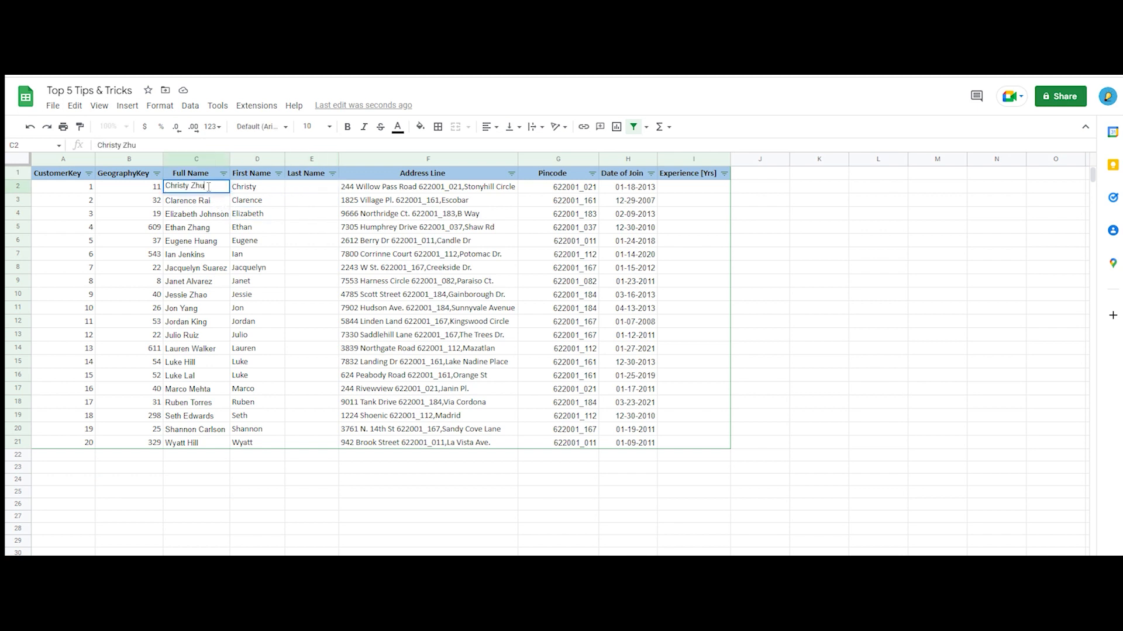
pyautogui.press('Escape')
pyautogui.click(306, 188)
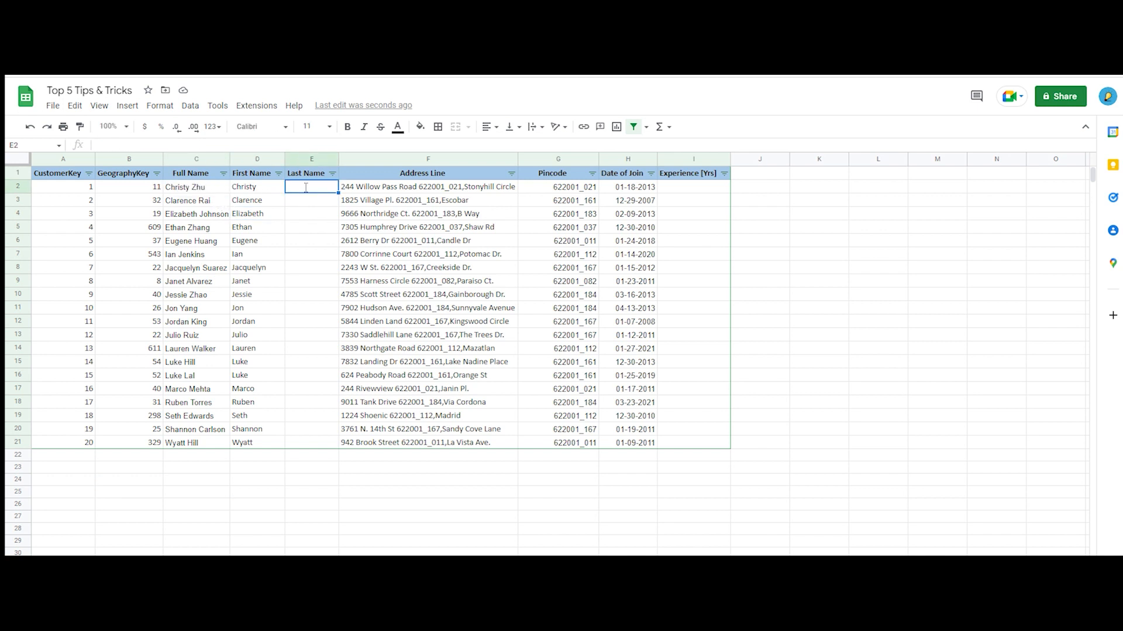
pyautogui.doubleClick(330, 188)
pyautogui.write('Zhu')
pyautogui.press('Return')
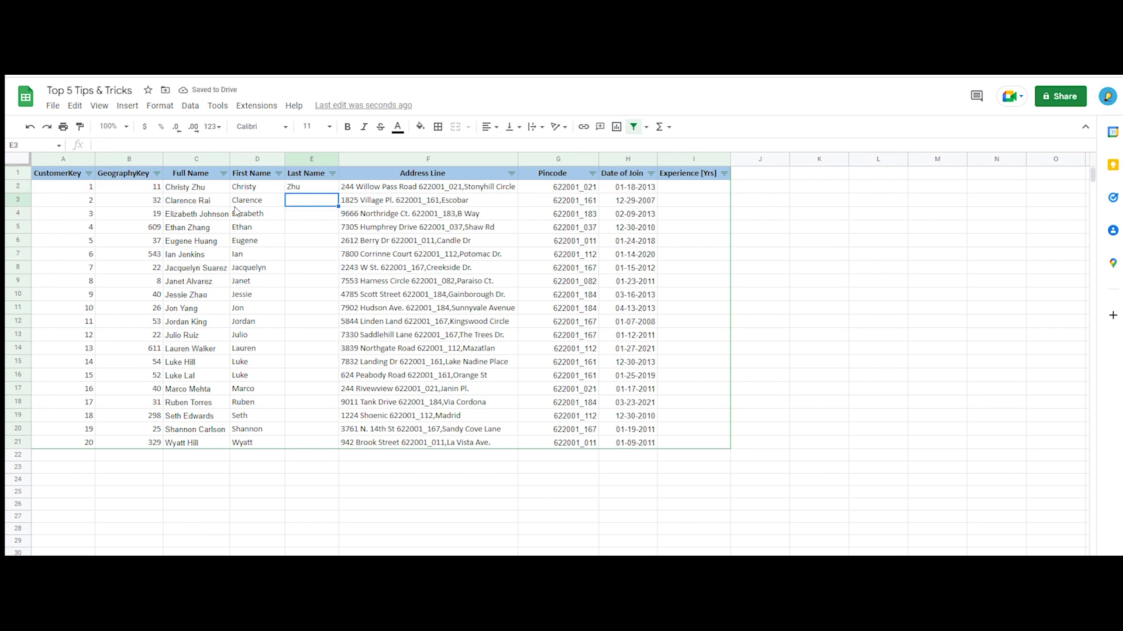
# Enter the last name from C3 in E3 and complete the Last Name column through E21 with Smart Fill
pyautogui.doubleClick(201, 200)
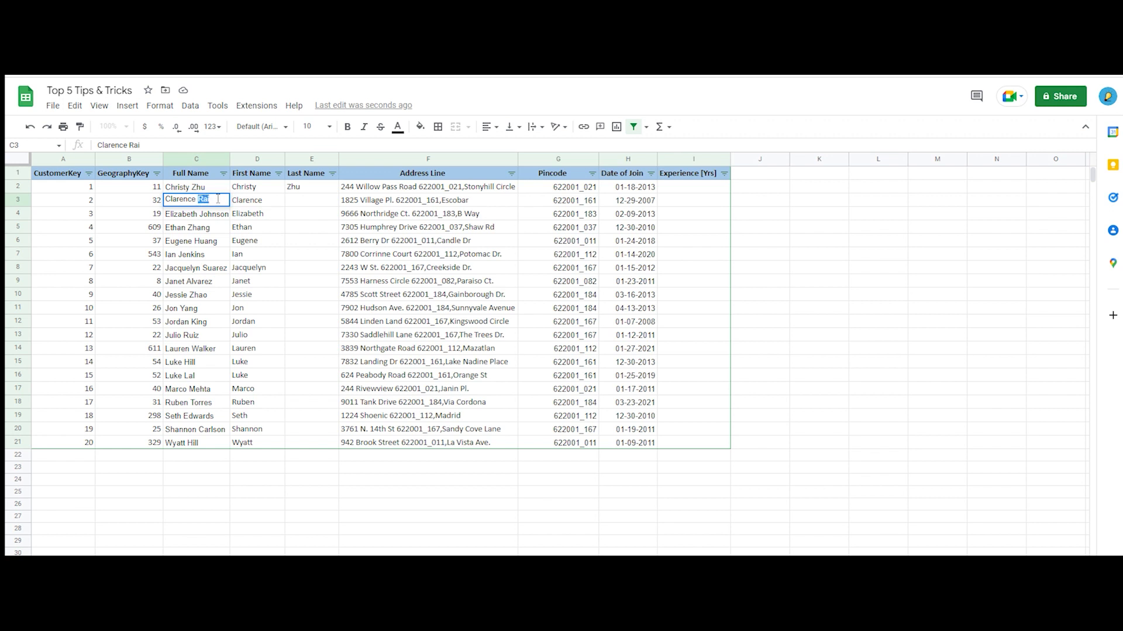
pyautogui.doubleClick(301, 200)
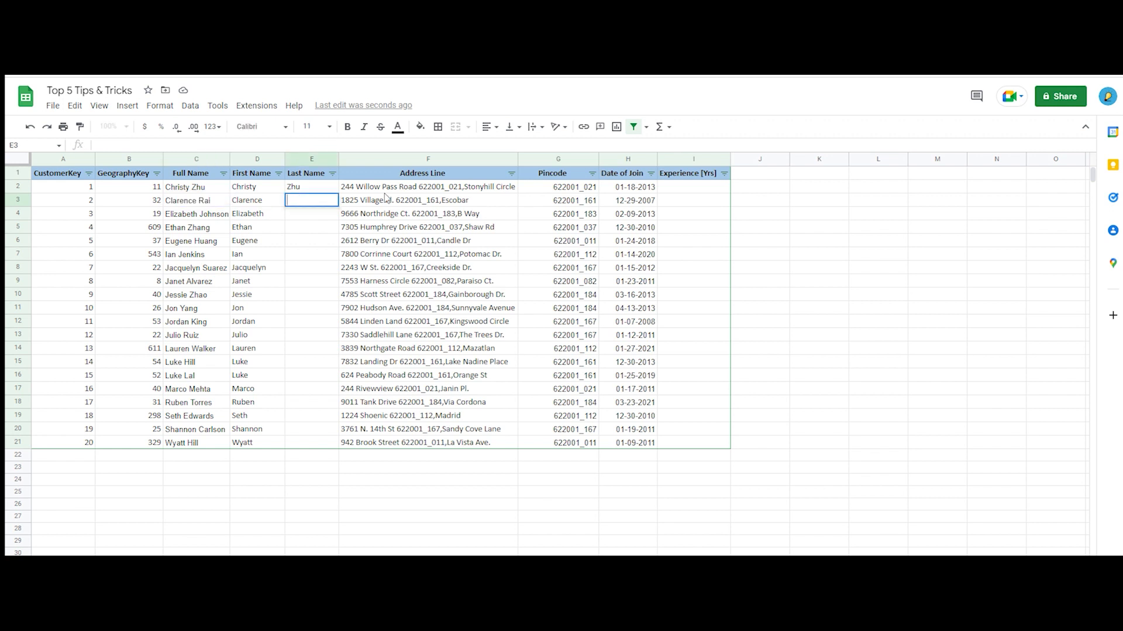
pyautogui.write('Rai')
pyautogui.press('Return')
pyautogui.hotkey('ctrl', 'Return')
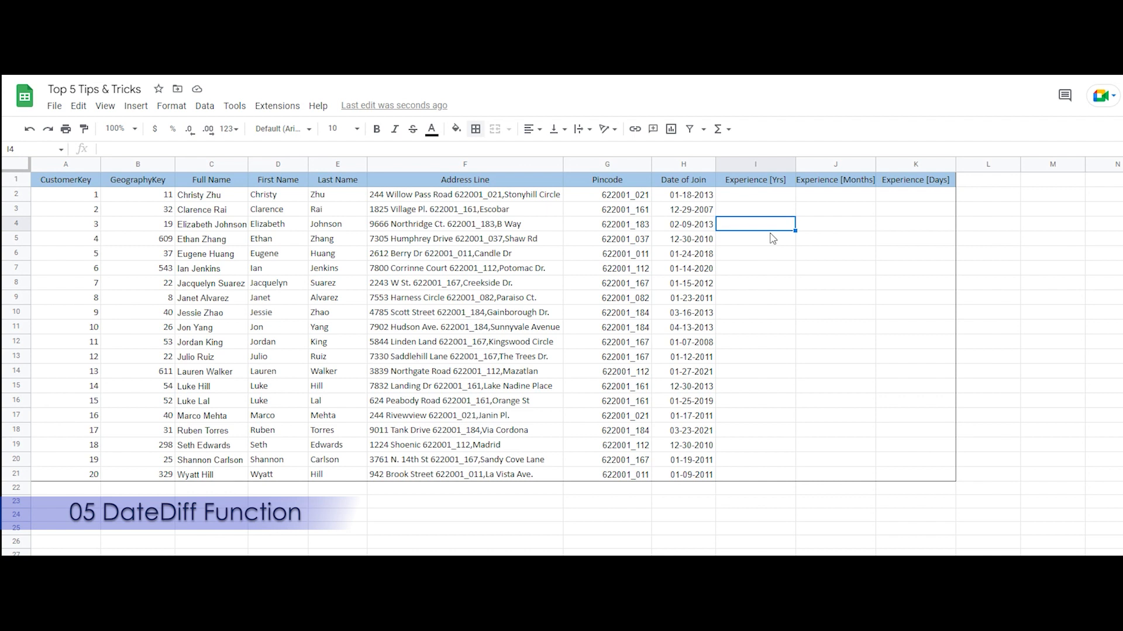
# Start a DATEDIF formula in Experience [Yrs] cell I2 with the Date of Join in H2 as the start date
pyautogui.click(754, 202)
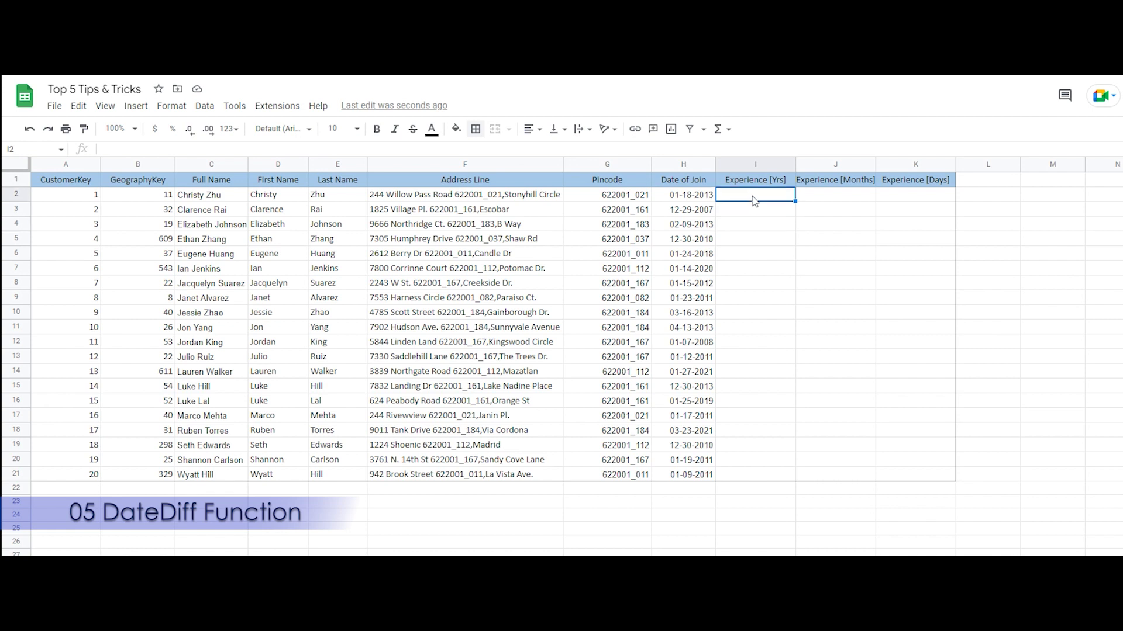
pyautogui.press('Left')
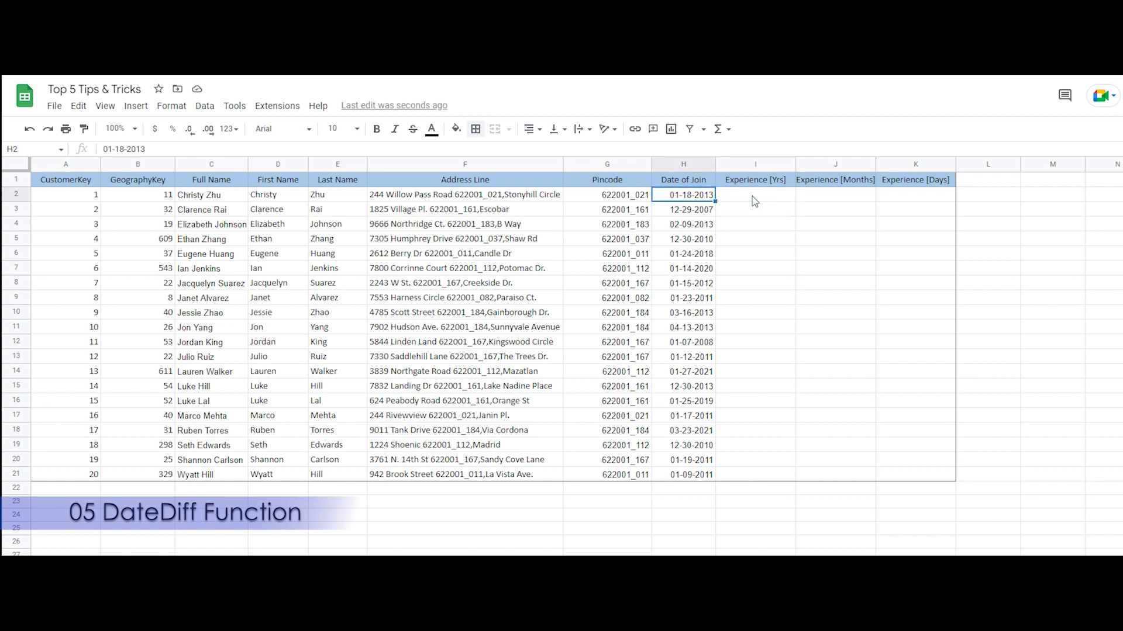
pyautogui.click(754, 201)
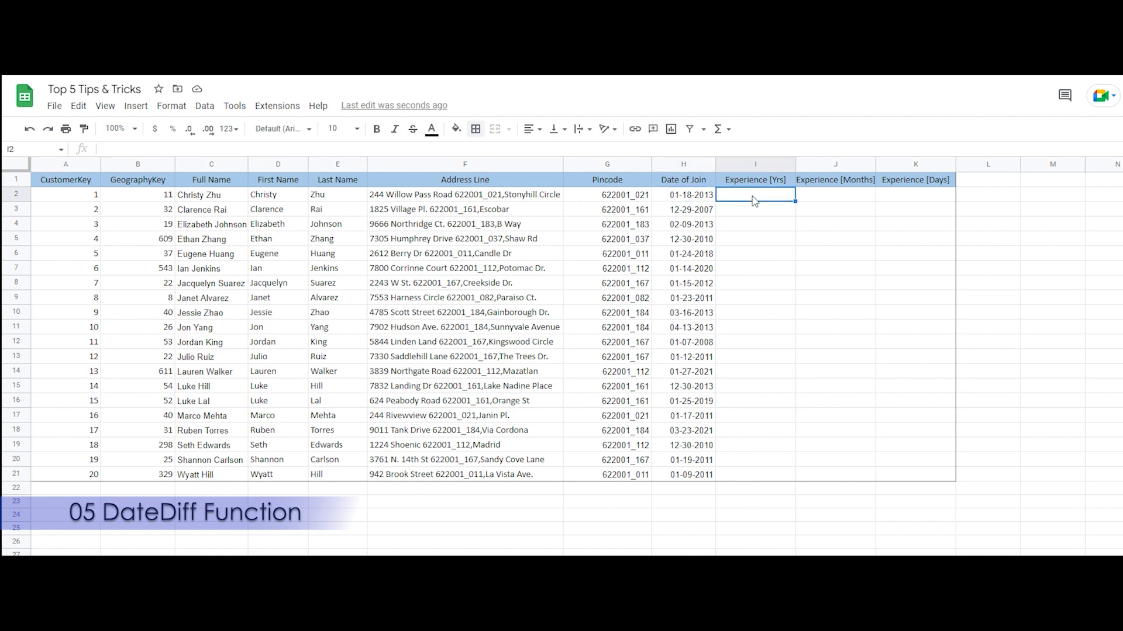
pyautogui.click(706, 201)
pyautogui.click(742, 199)
pyautogui.write('=')
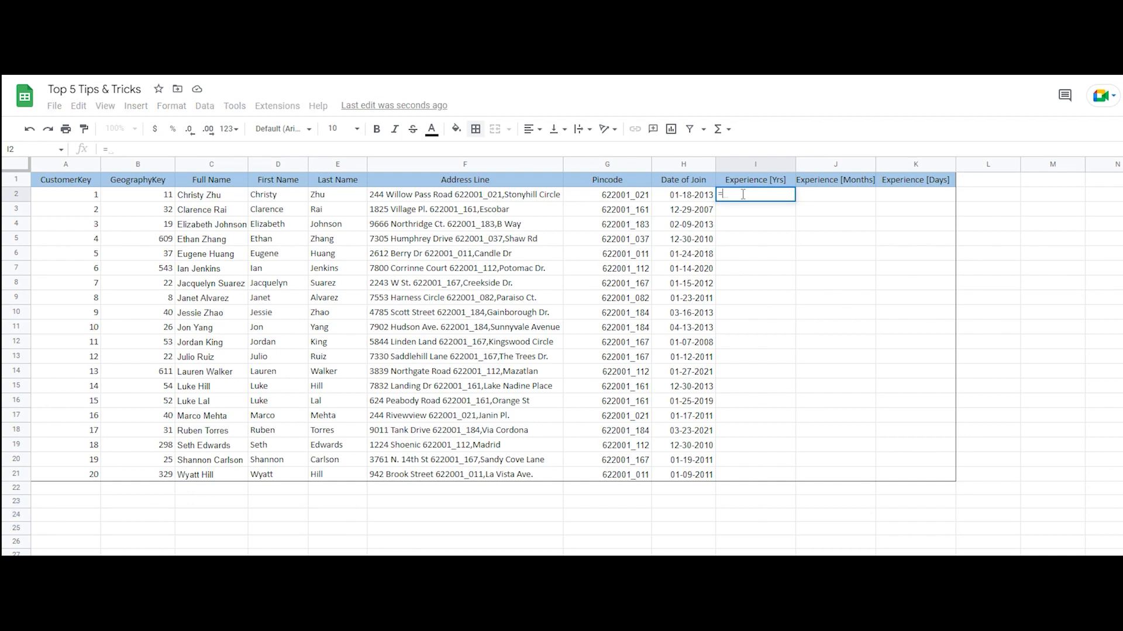
pyautogui.write('date')
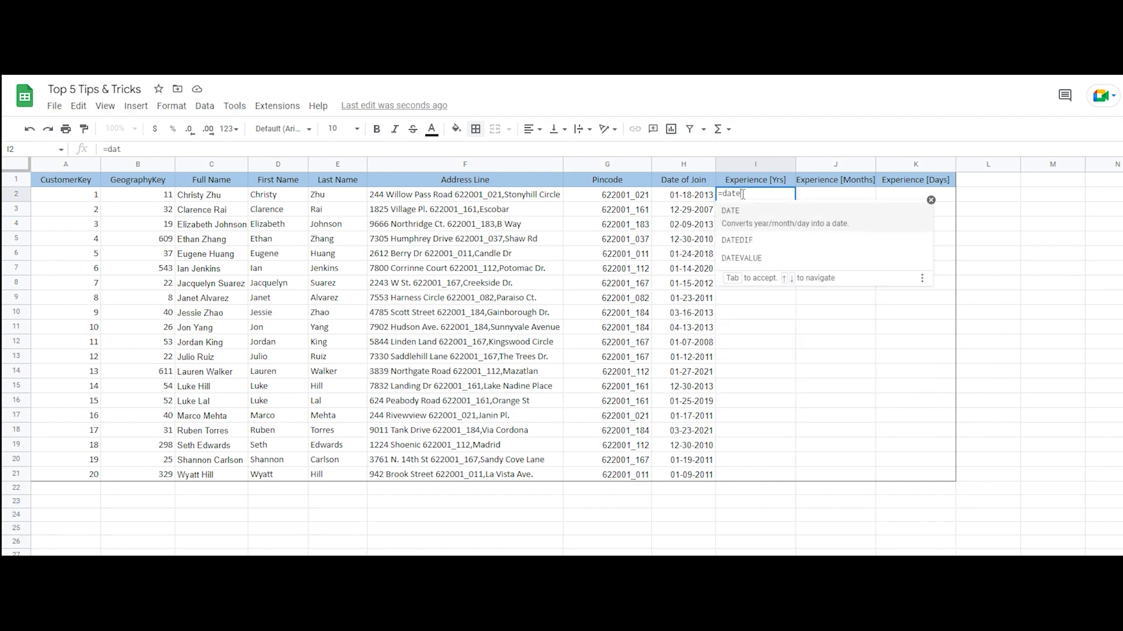
pyautogui.write('fi')
pyautogui.press('Tab')
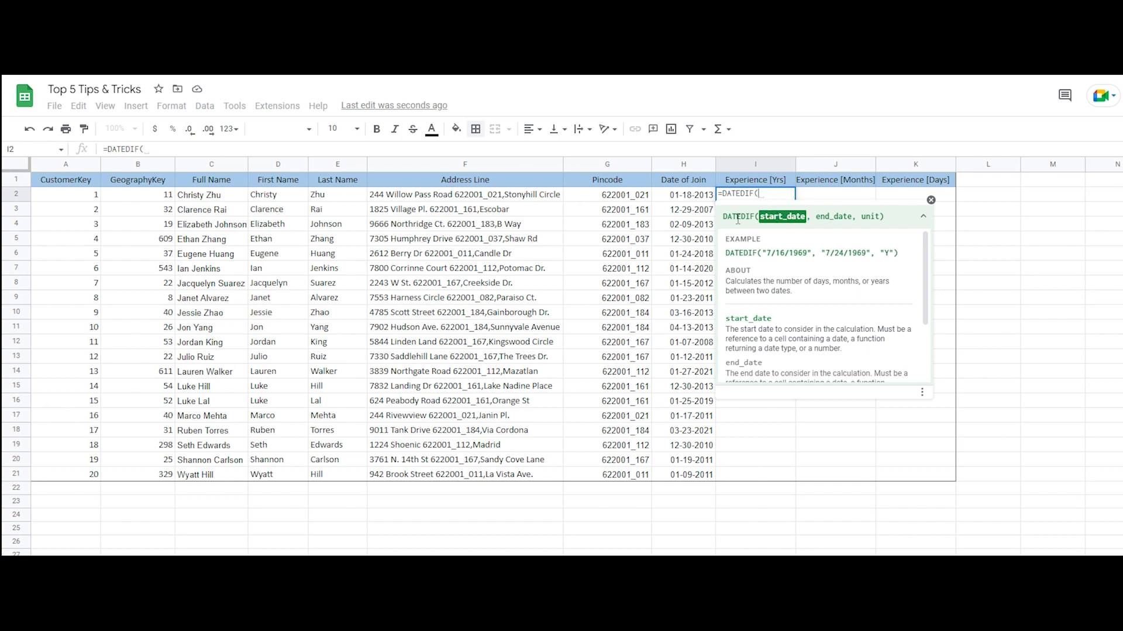
pyautogui.click(699, 198)
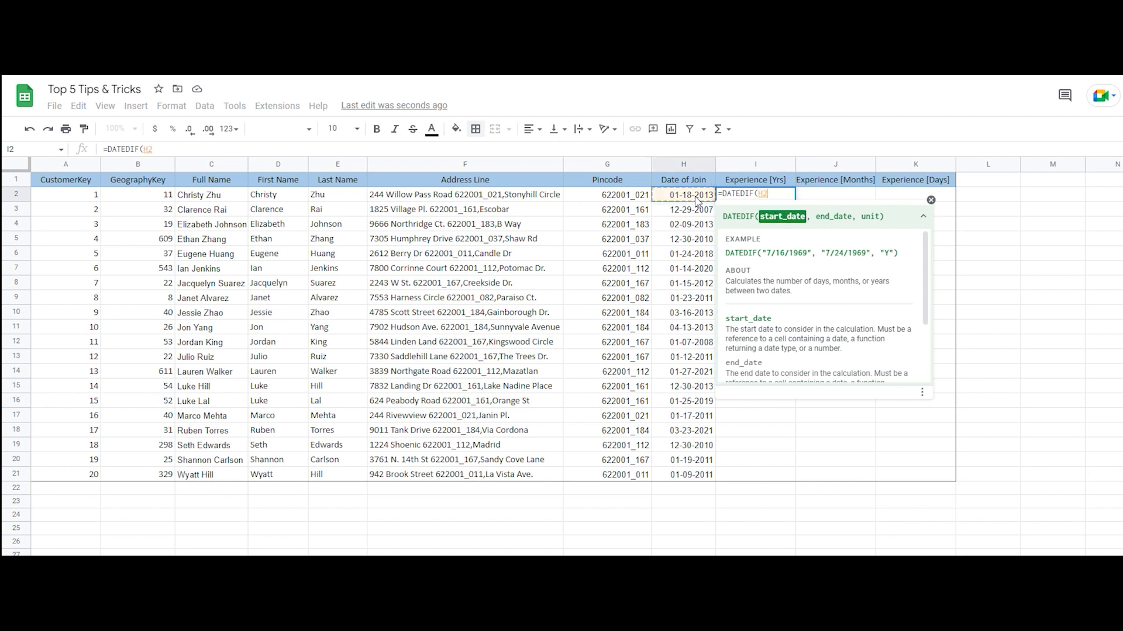
pyautogui.write(',')
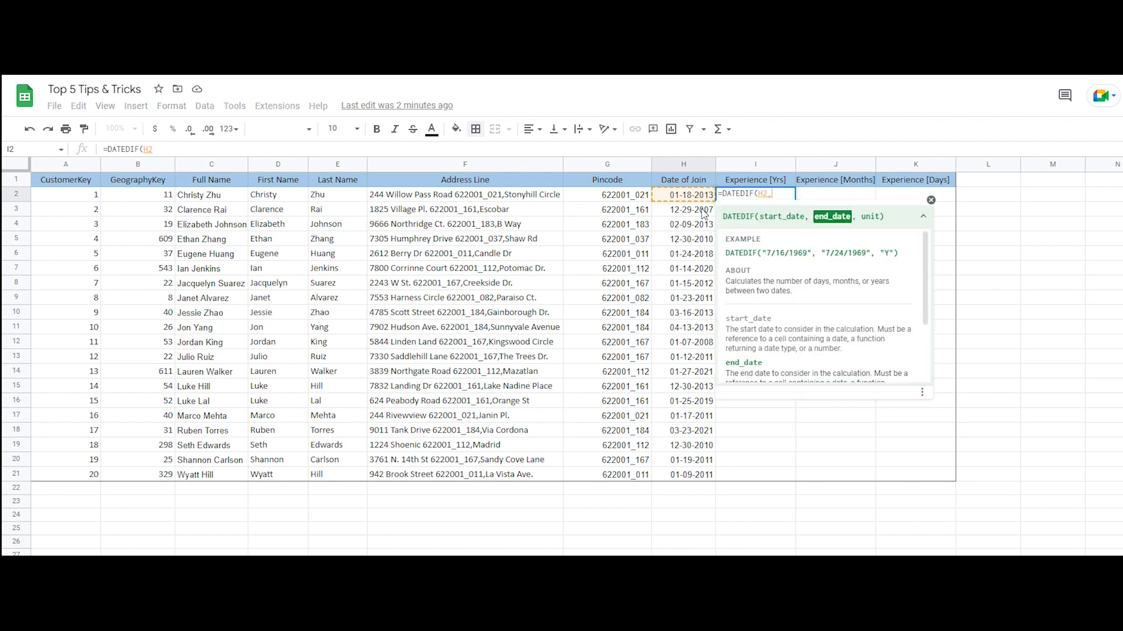
pyautogui.write('t')
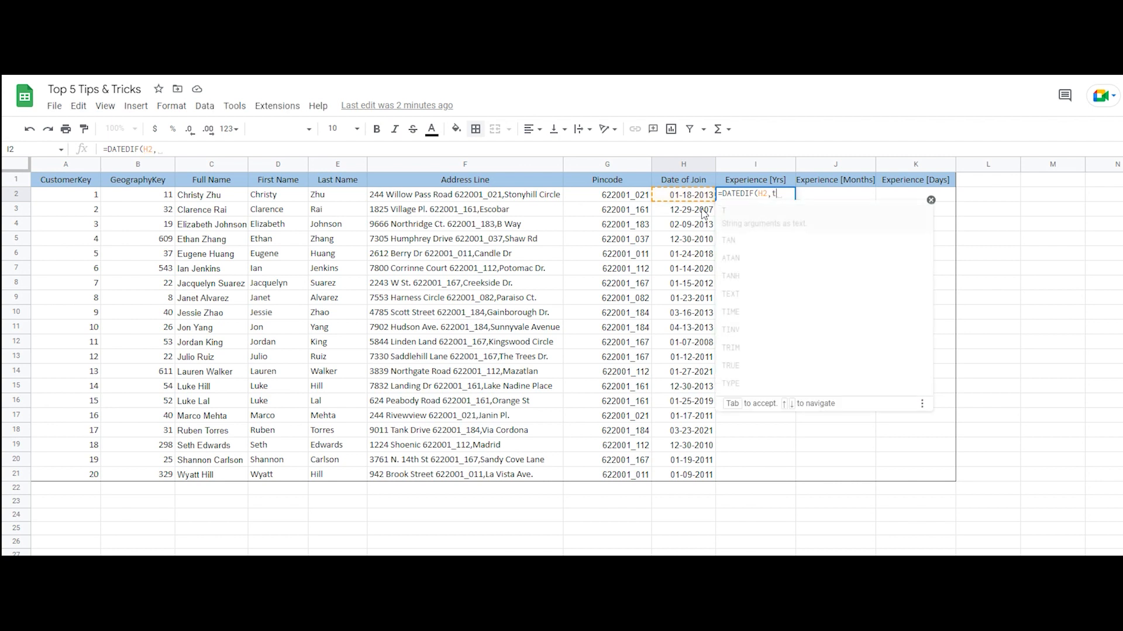
pyautogui.write('oday')
# Complete the I2 formula with TODAY() as end date and "Y" as unit, and accept the suggested autofill down to I21
pyautogui.press('Tab')
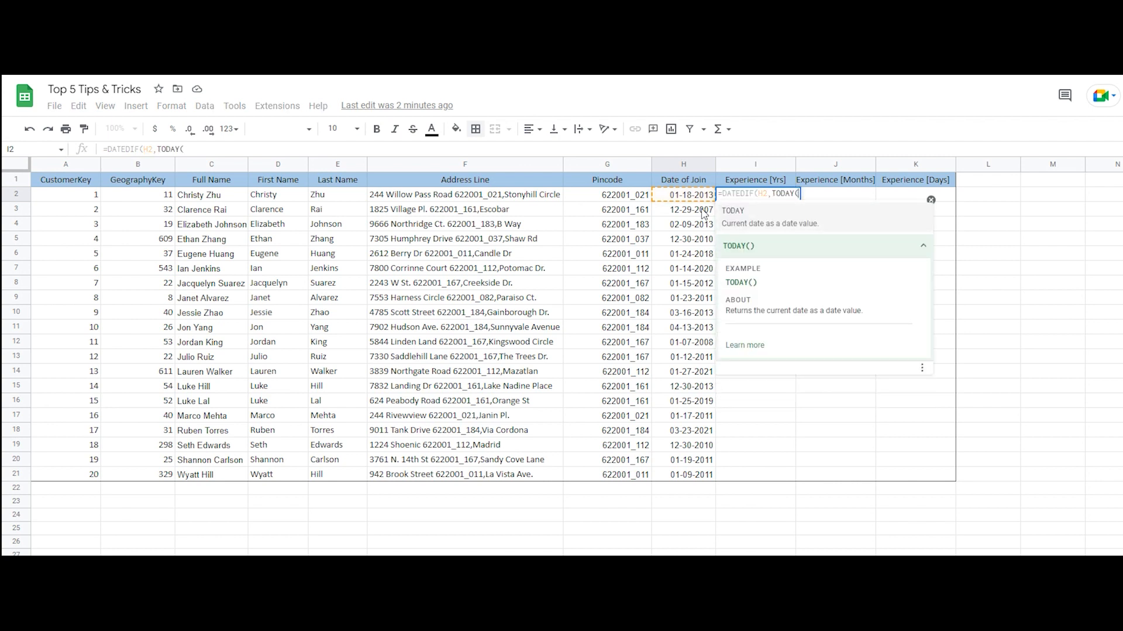
pyautogui.write('),')
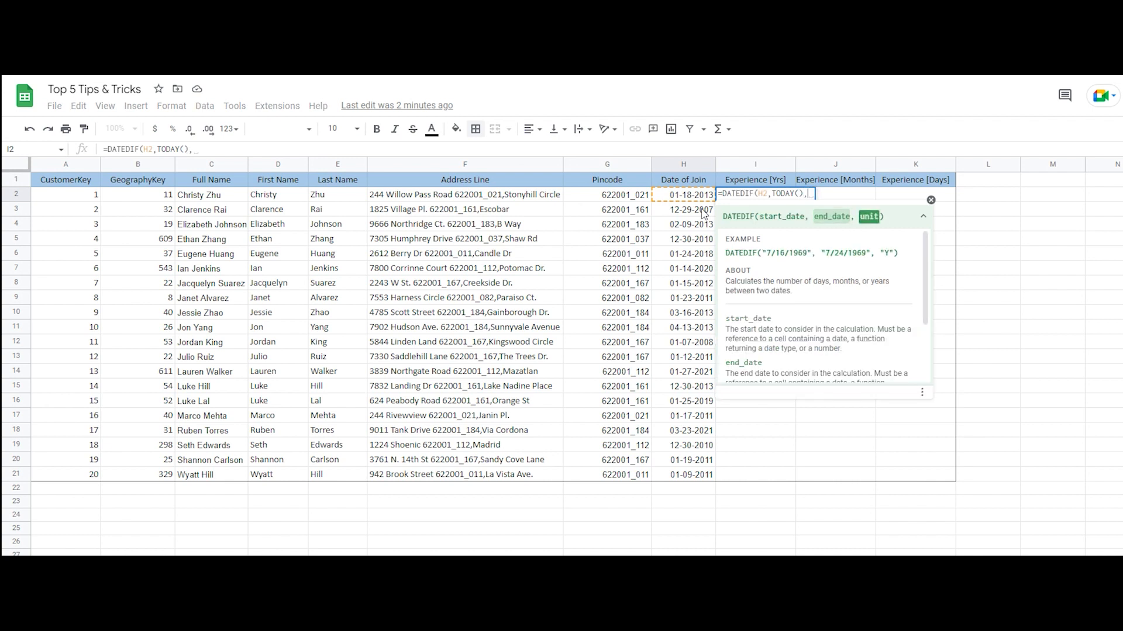
pyautogui.write(' "Y"')
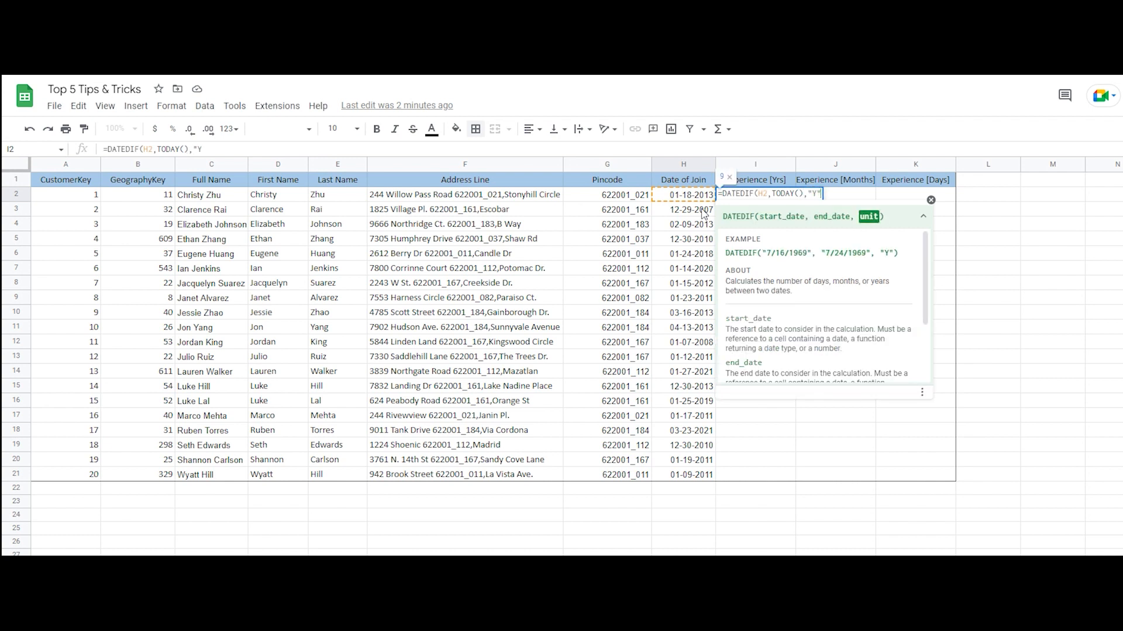
pyautogui.write(')')
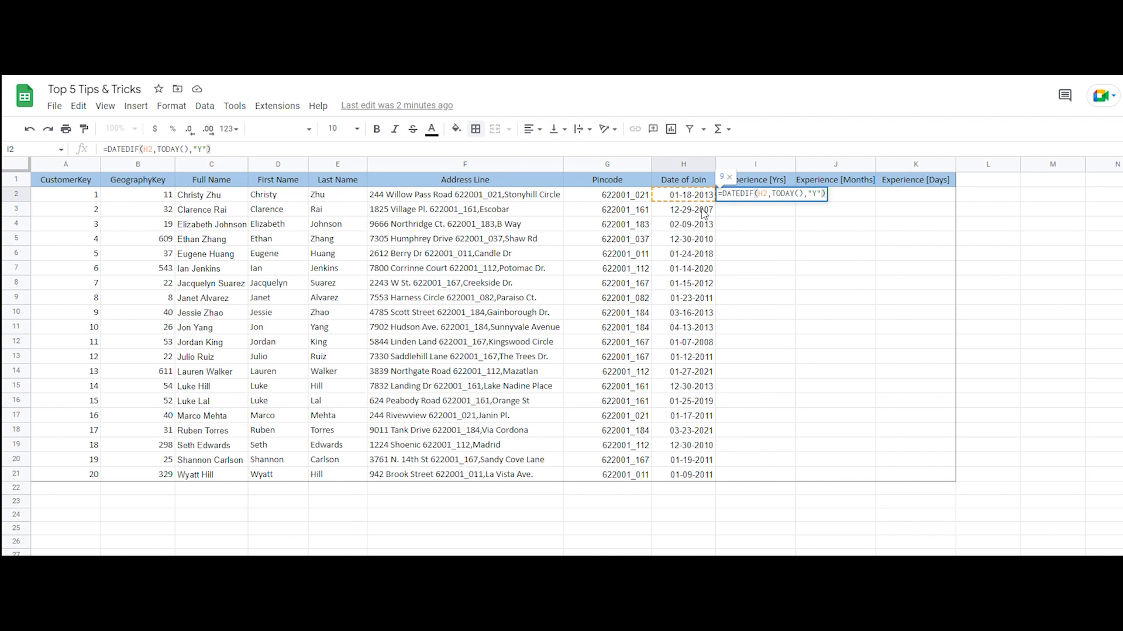
pyautogui.press('Return')
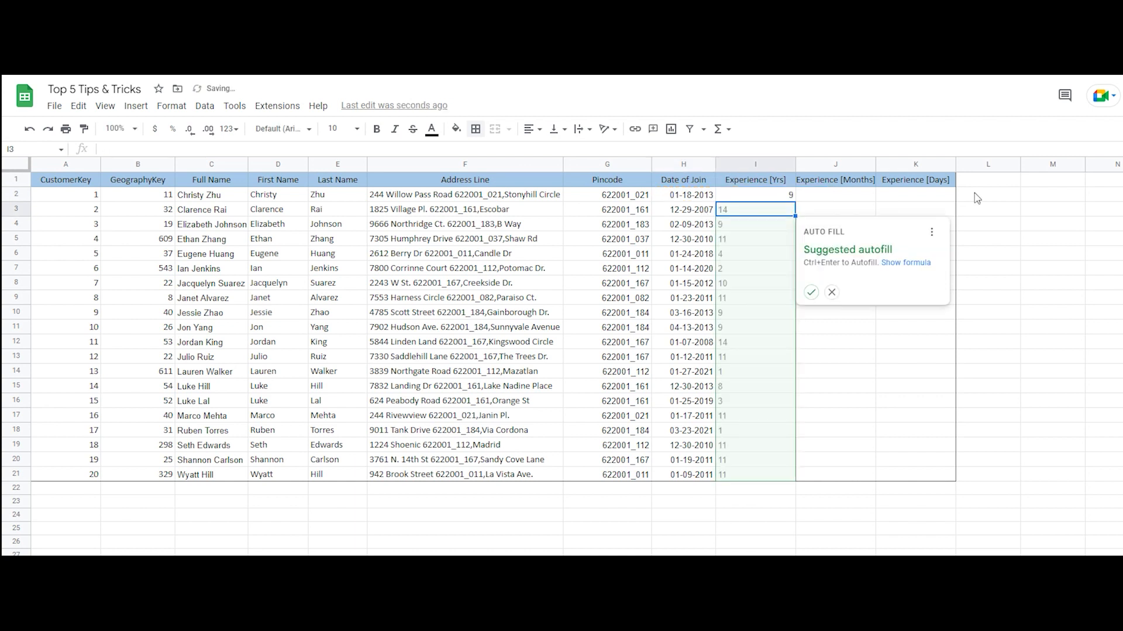
pyautogui.click(809, 292)
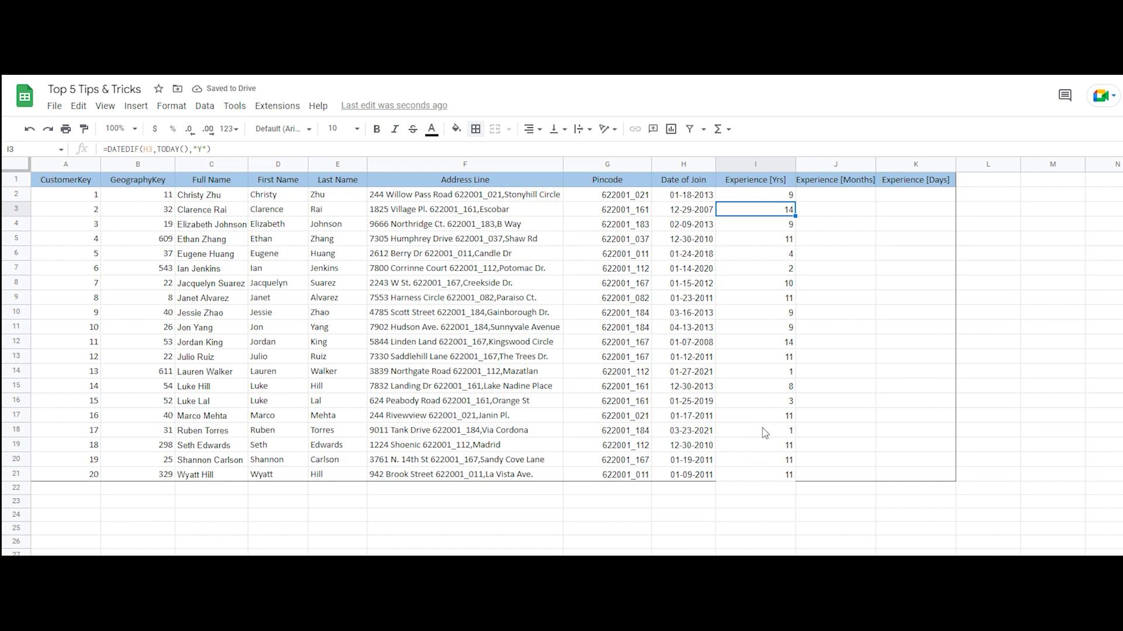
pyautogui.click(827, 195)
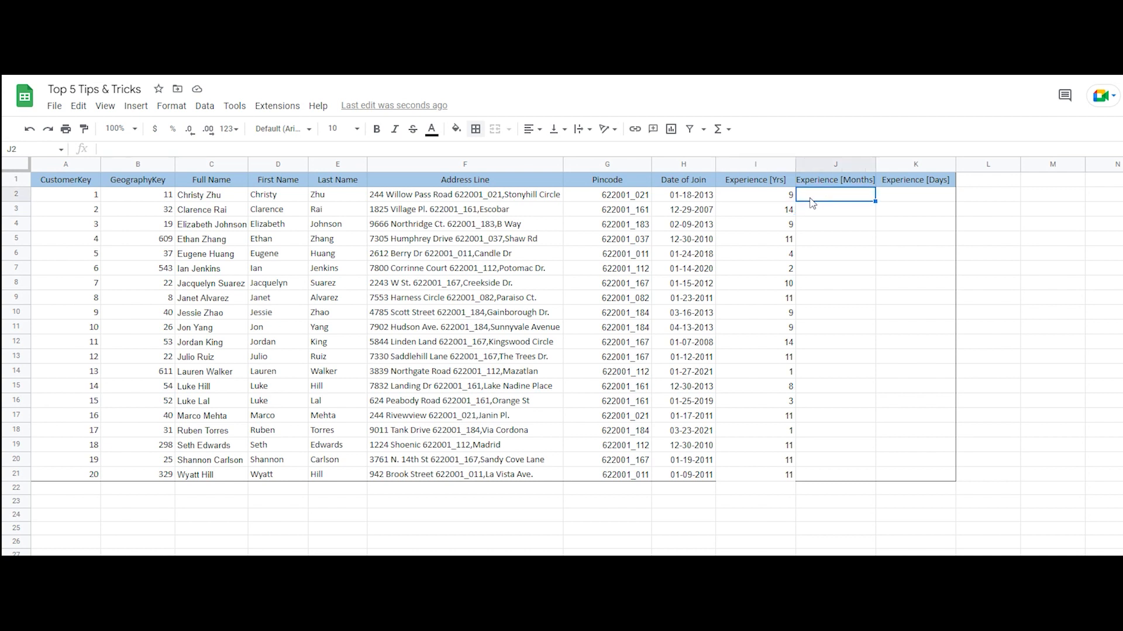
pyautogui.click(779, 199)
pyautogui.moveTo(295, 151); pyautogui.dragTo(29, 150)
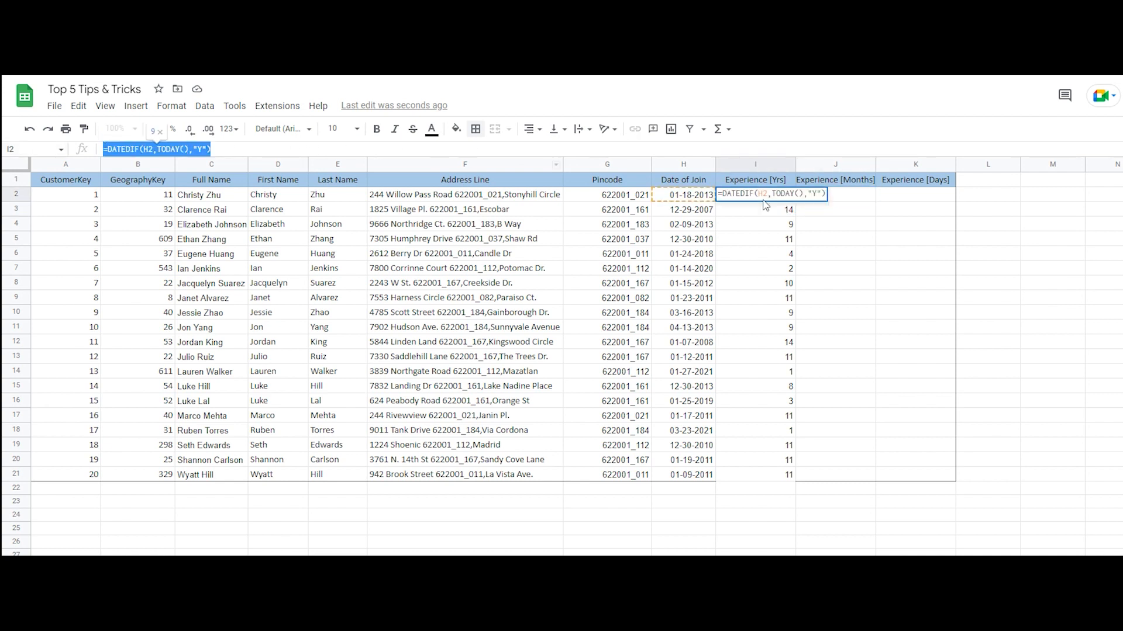
# Start a DATEDIF formula in Experience [Months] cell J2 with the Date of Join in H2 as the start date
pyautogui.click(844, 199)
pyautogui.write('=D')
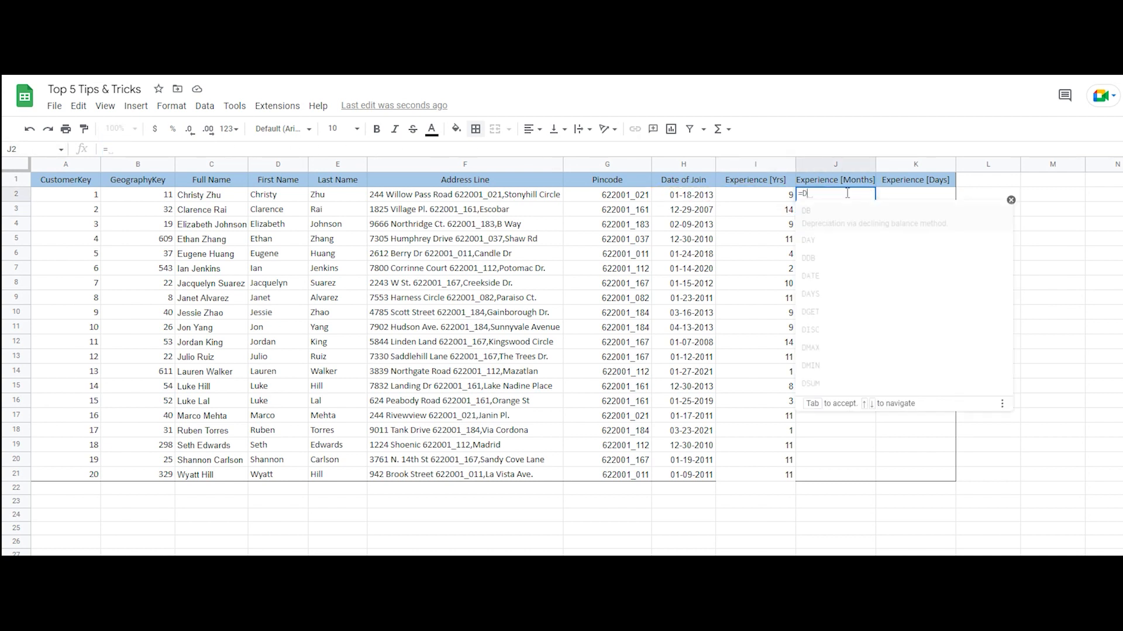
pyautogui.write('ate')
pyautogui.press('Tab')
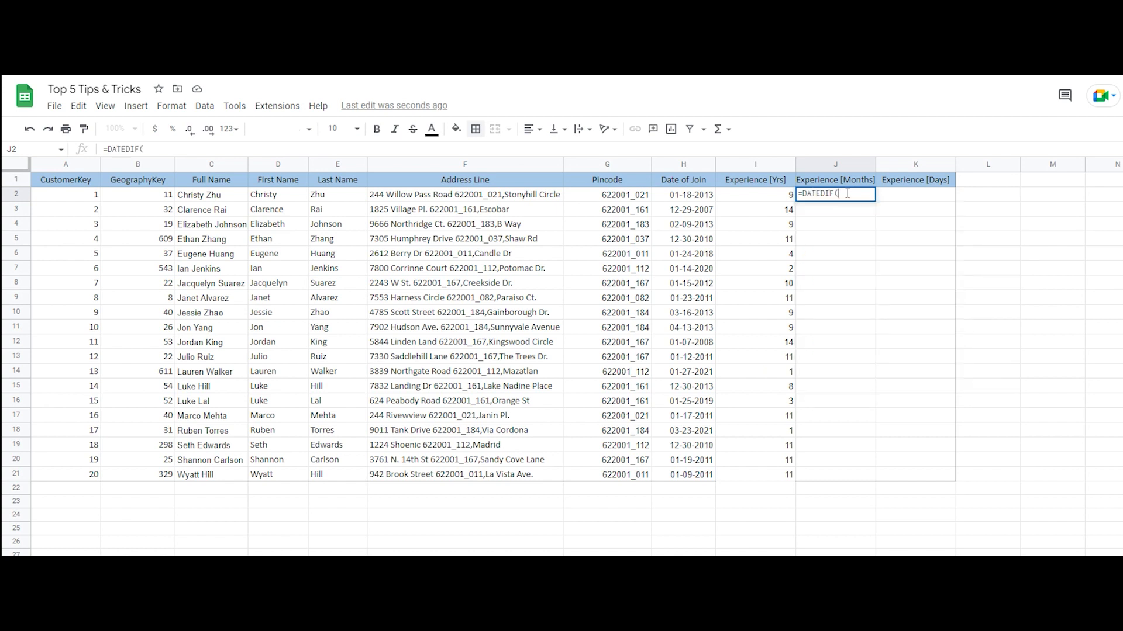
pyautogui.click(697, 197)
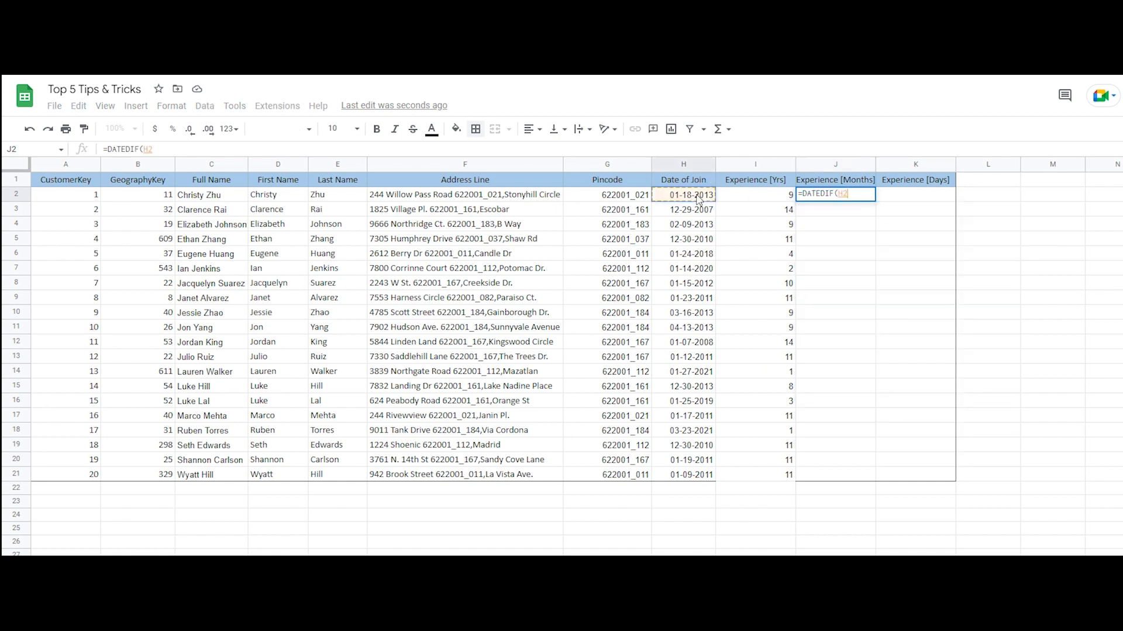
# Finish the J2 formula with TODAY() as end date and "M" as unit, and accept the suggested autofill down to J21
pyautogui.write(', toda')
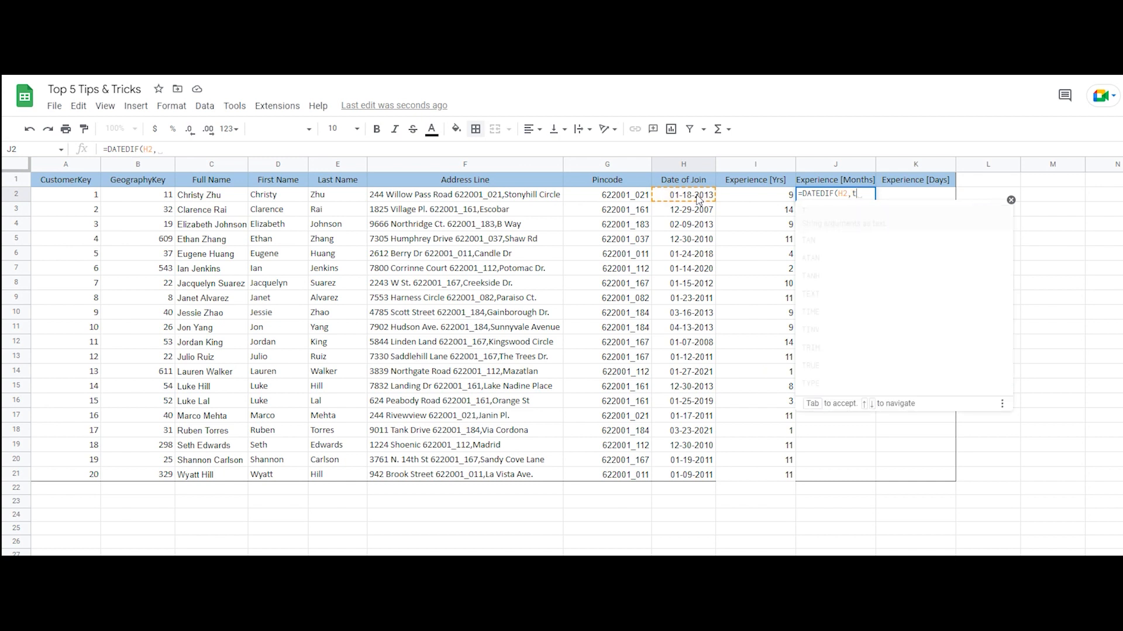
pyautogui.write('y')
pyautogui.press('Tab')
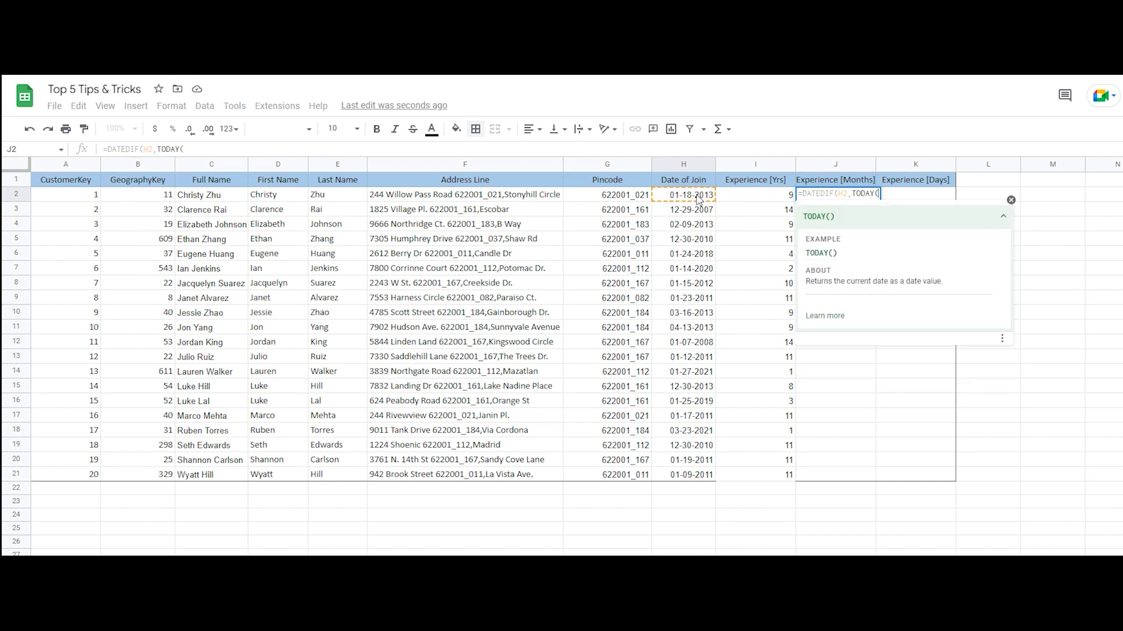
pyautogui.write('),"')
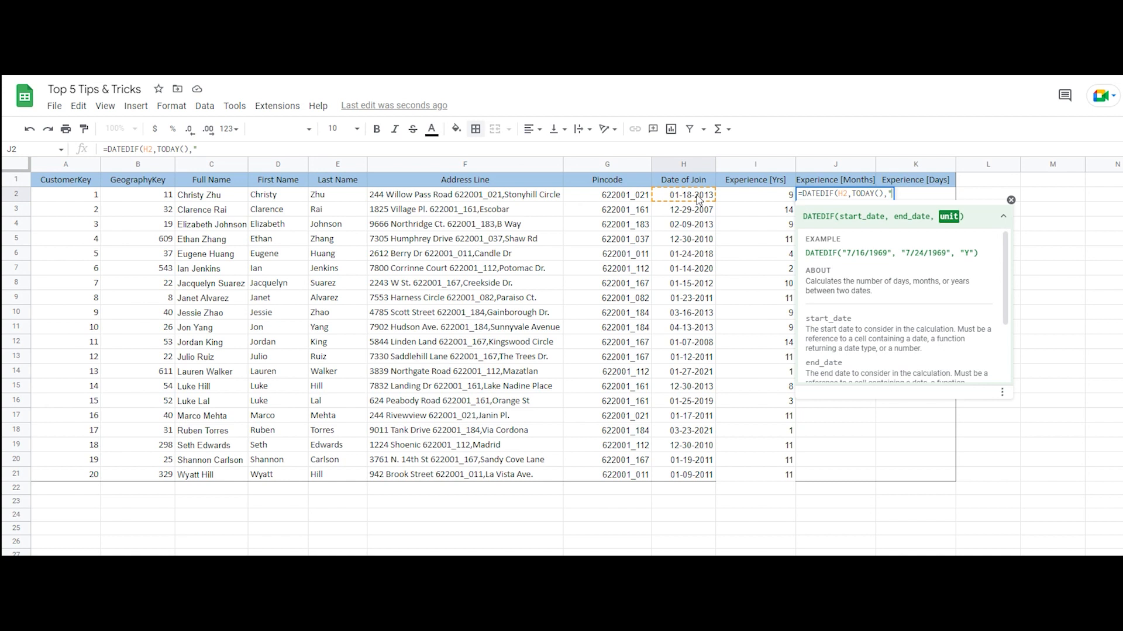
pyautogui.write('M")')
pyautogui.press('Return')
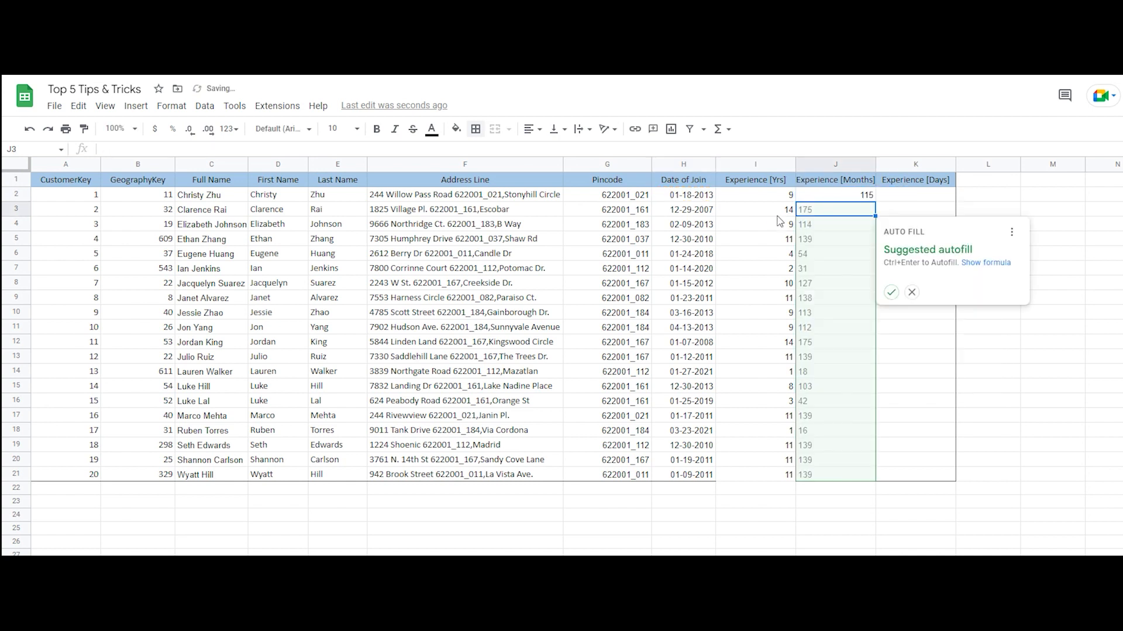
pyautogui.click(889, 293)
# Copy the formula text =DATEDIF(H2,TODAY(),"M") from J2 into Experience [Days] cell K2
pyautogui.moveTo(227, 150); pyautogui.dragTo(35, 150)
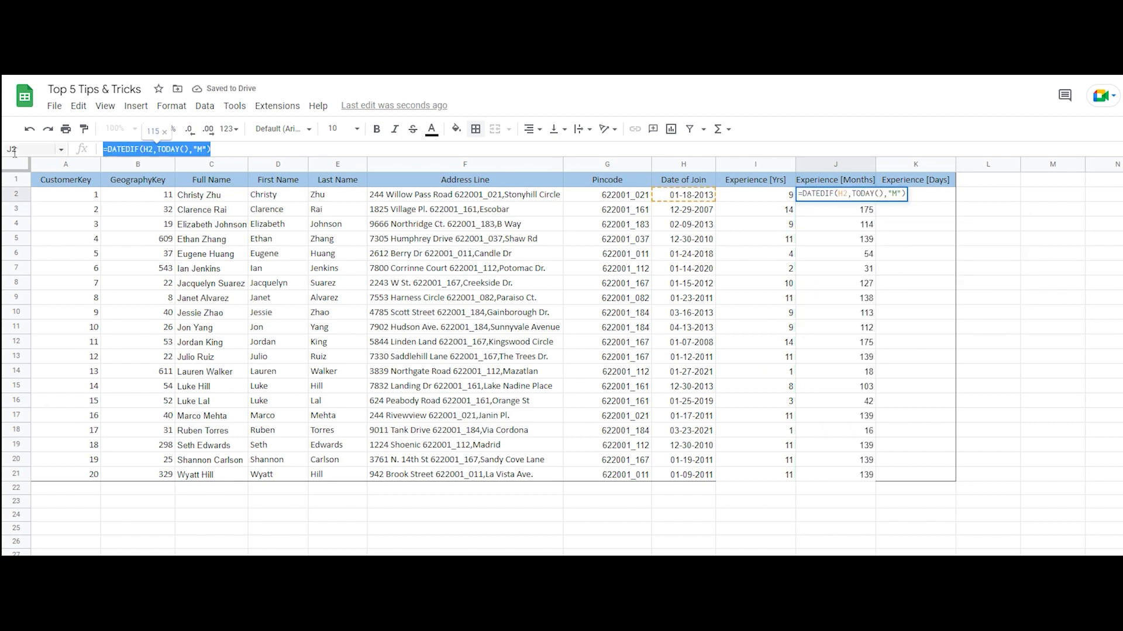
pyautogui.hotkey('ctrl', 'c')
pyautogui.press('Escape')
pyautogui.doubleClick(927, 194)
pyautogui.hotkey('ctrl', 'v')
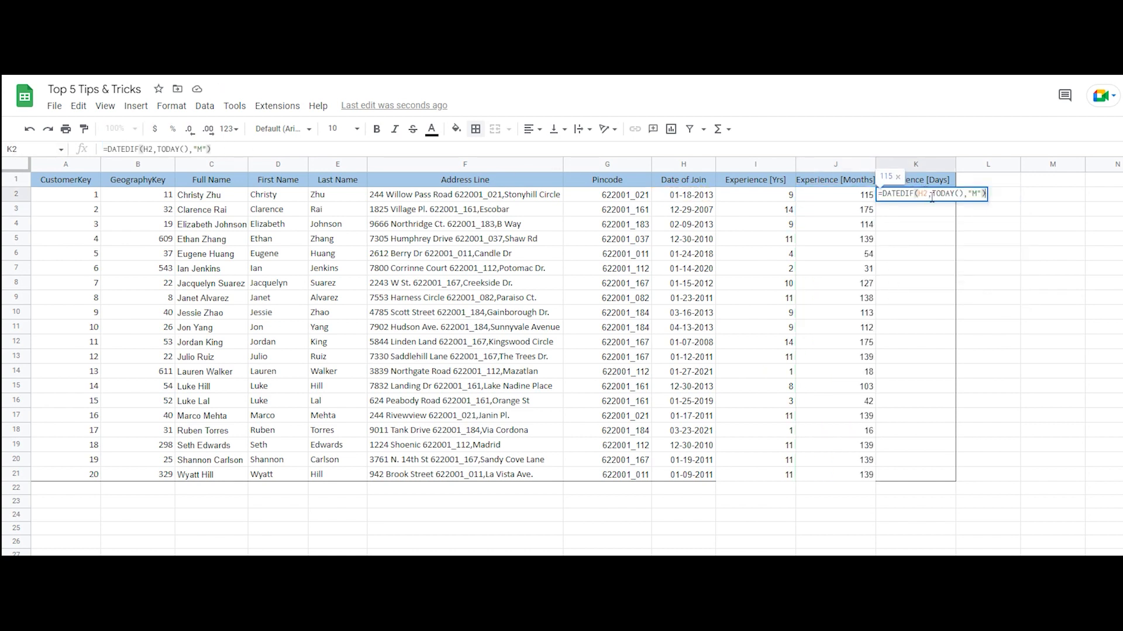
# Change the unit in the K2 formula to "D" and accept the suggested autofill down to K21
pyautogui.click(969, 194)
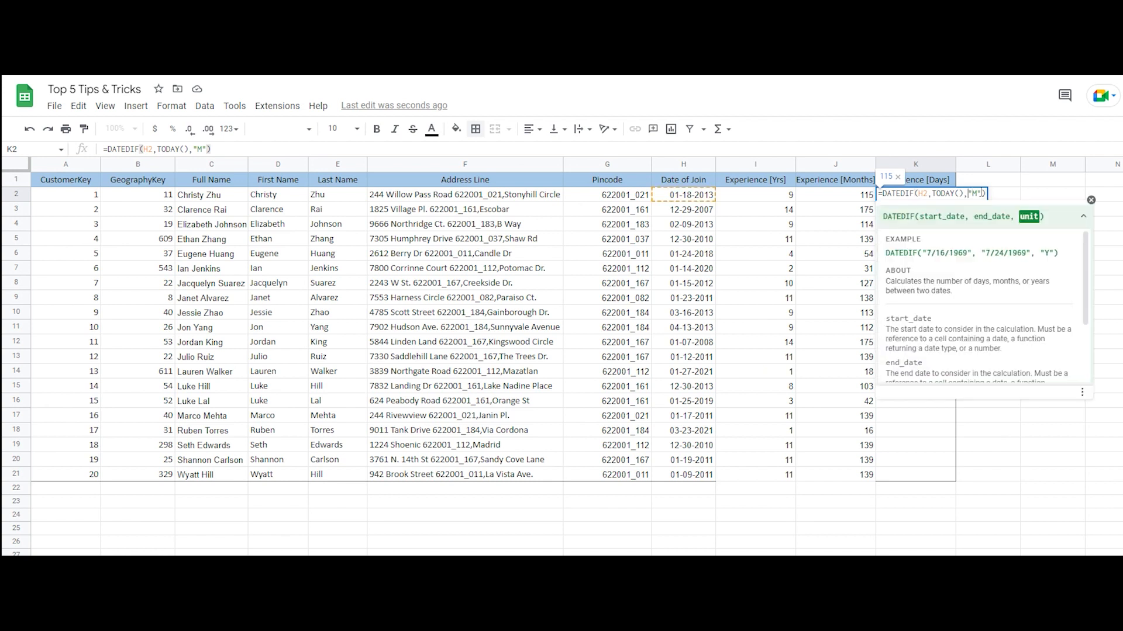
pyautogui.press('Delete')
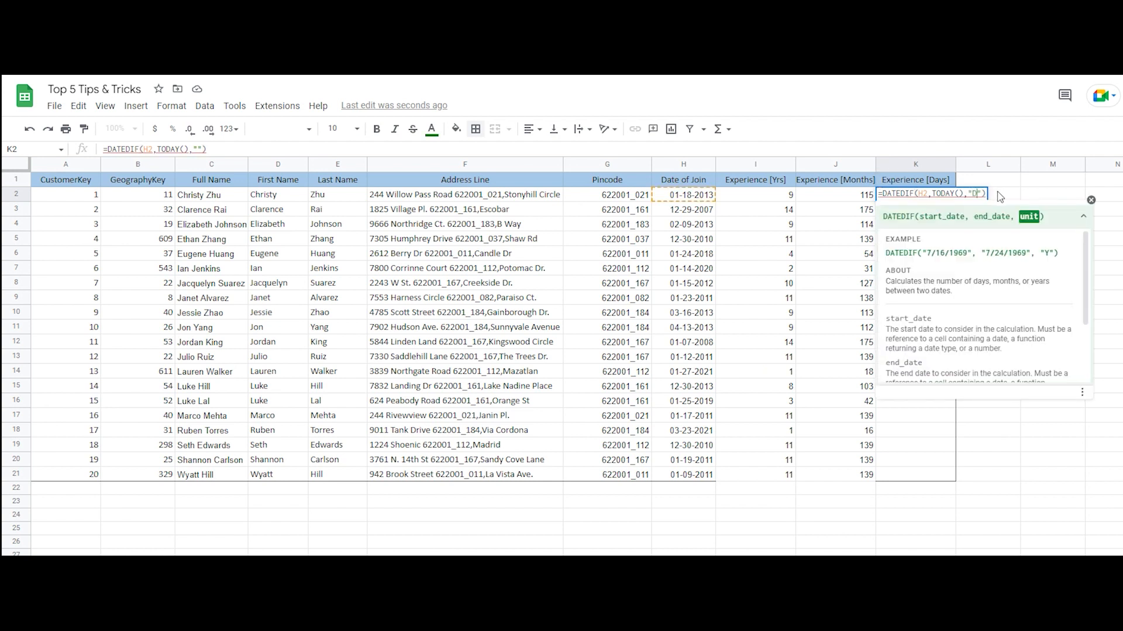
pyautogui.write('D')
pyautogui.press('Return')
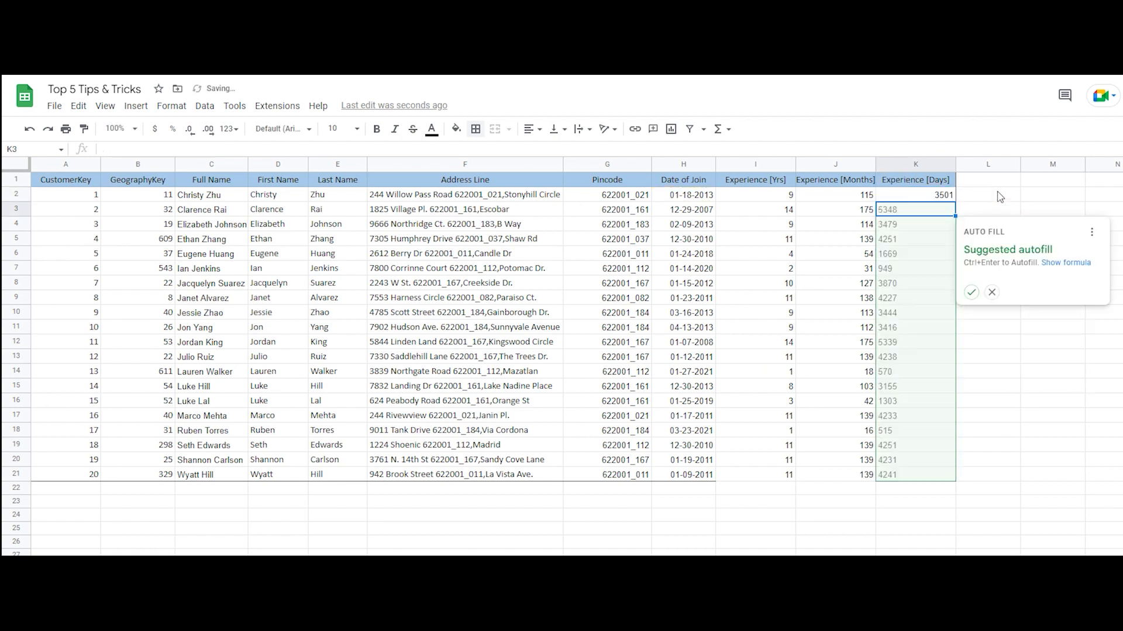
pyautogui.click(969, 290)
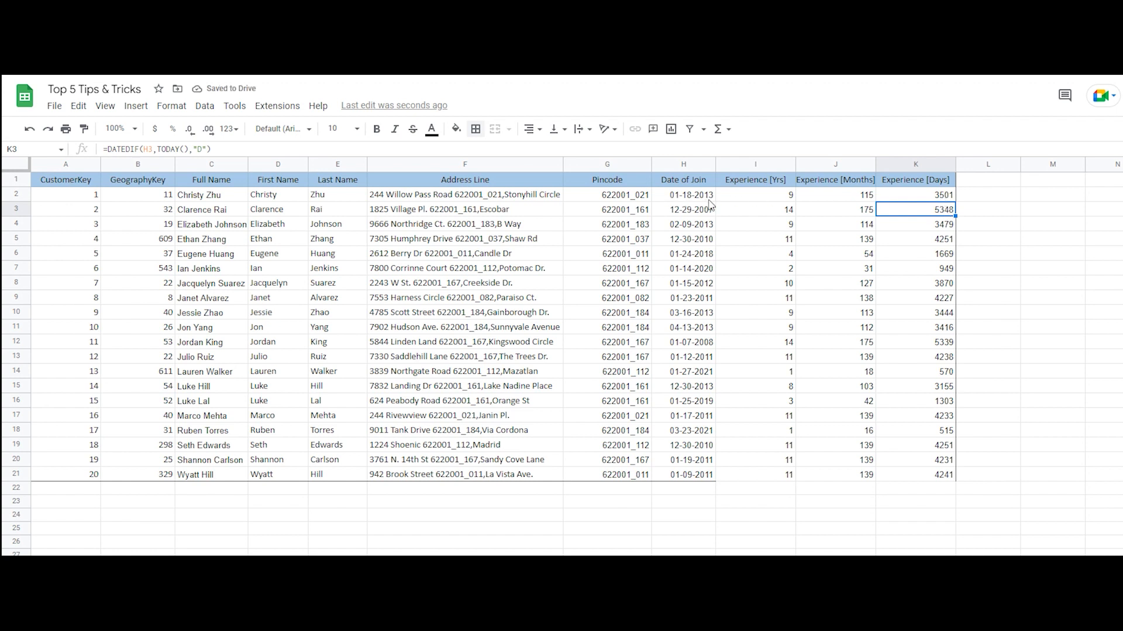
pyautogui.click(848, 195)
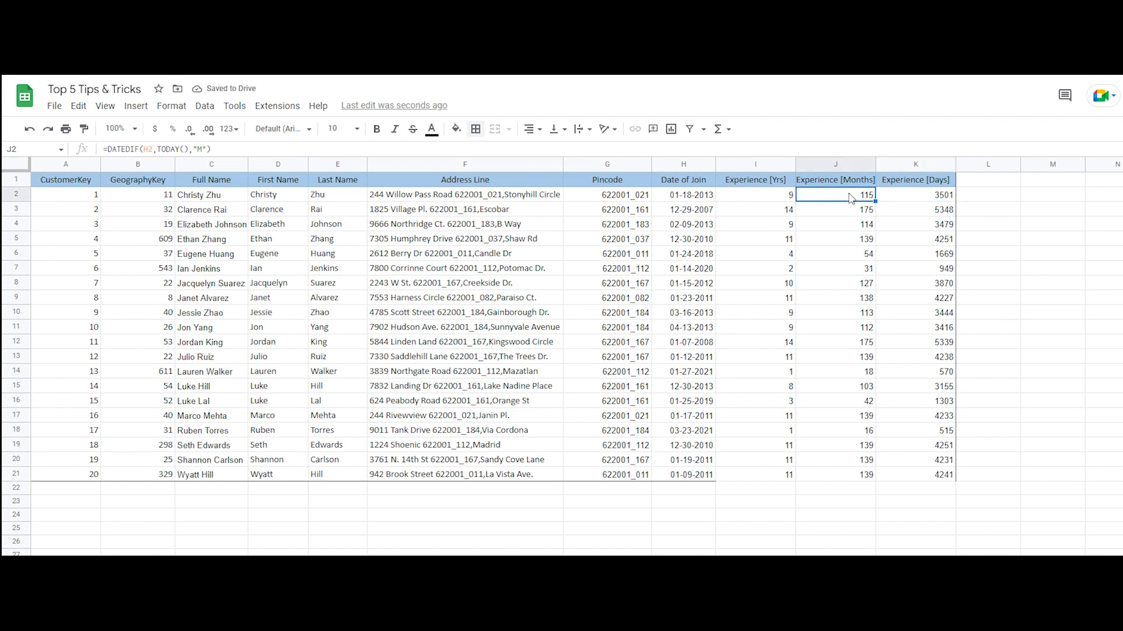
pyautogui.click(780, 198)
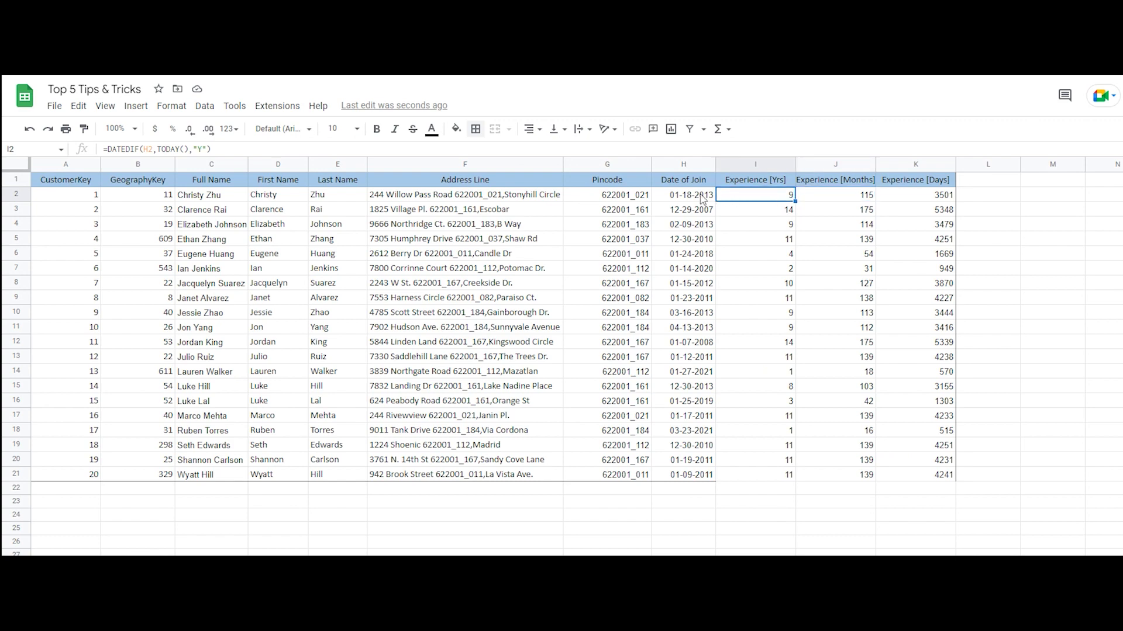